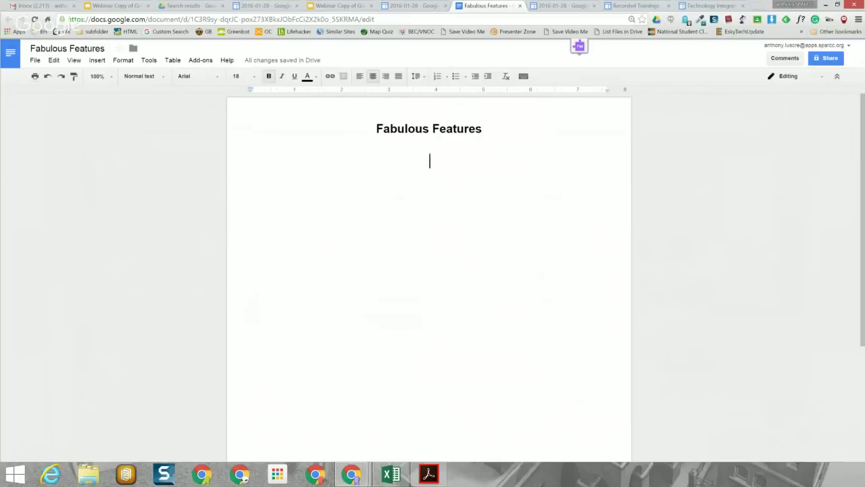
Open the revision history of 'Fabulous Features' from the File menu.
key(alt+f)
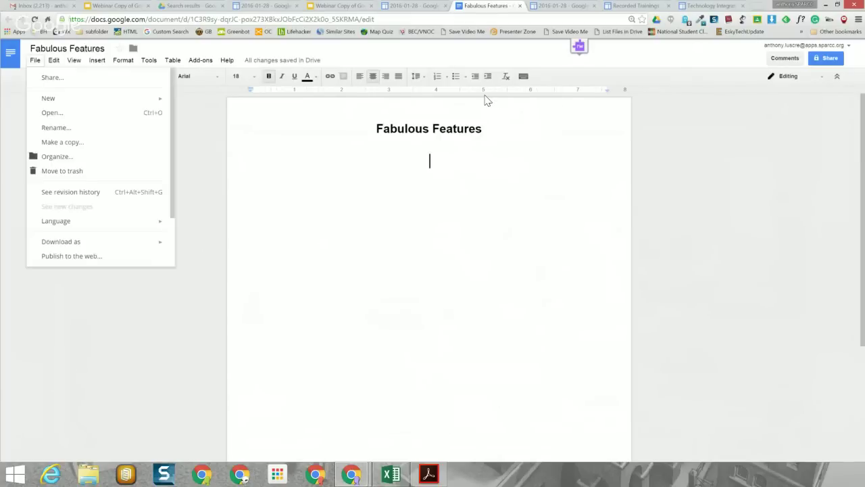
key(Down)
key(Down)
key(Down)
key(Down)
key(Down)
key(Down)
key(Down)
key(Down)
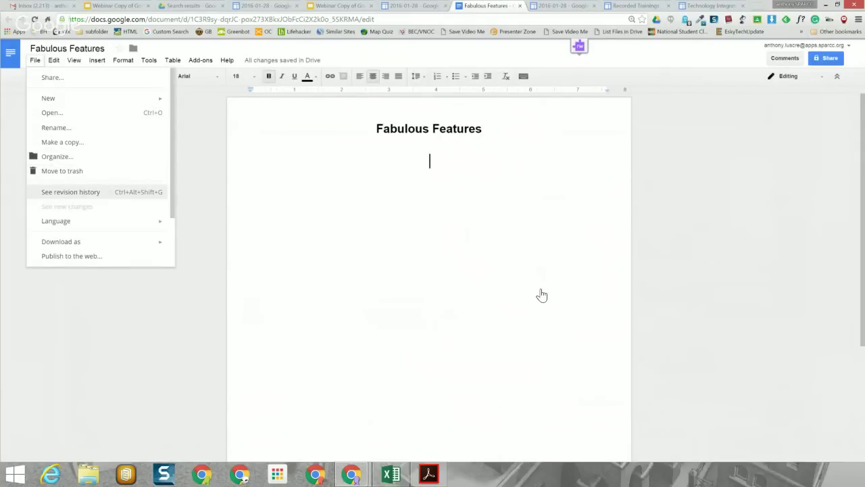
key(Return)
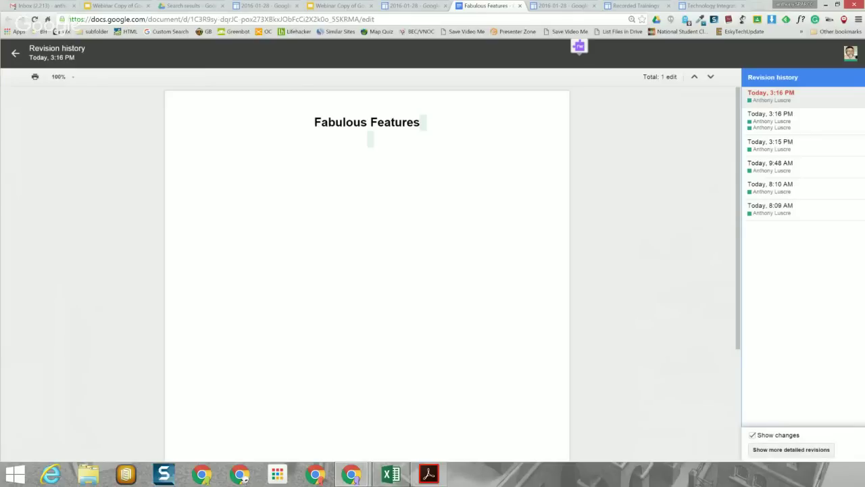
Expand to detailed revisions and preview the earliest 8:09 AM version, a blank page.
click(791, 449)
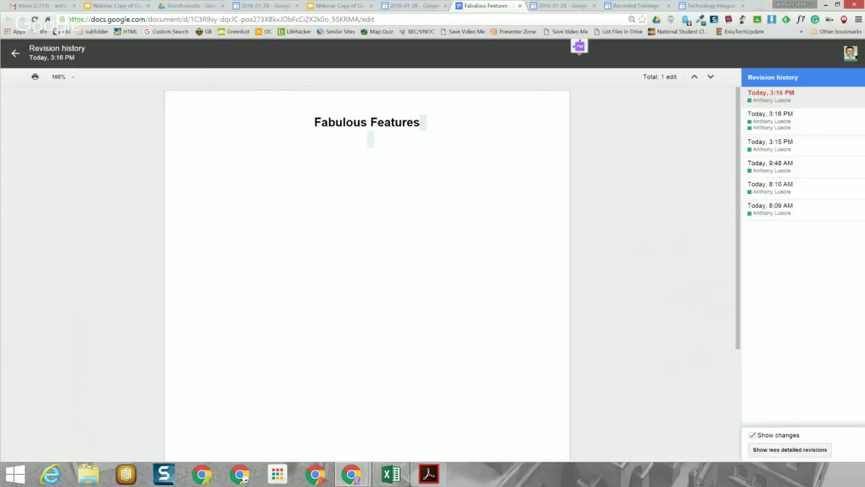
scroll(802, 257, down, 4)
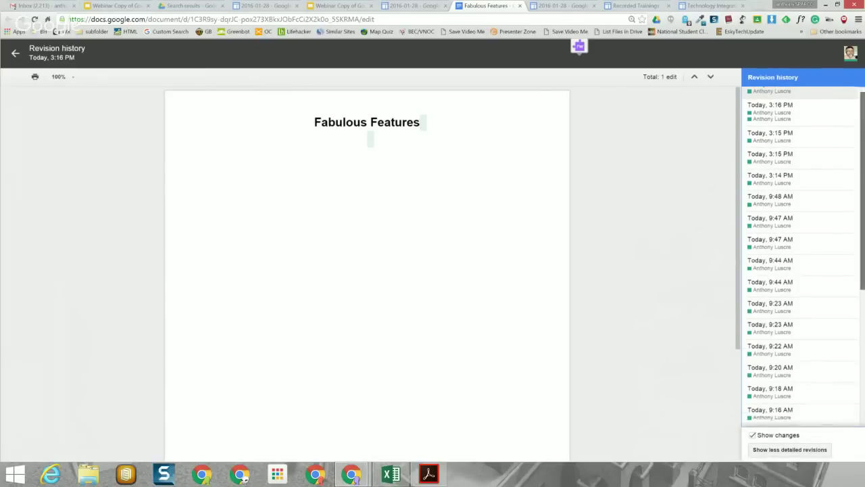
scroll(801, 257, up, 4)
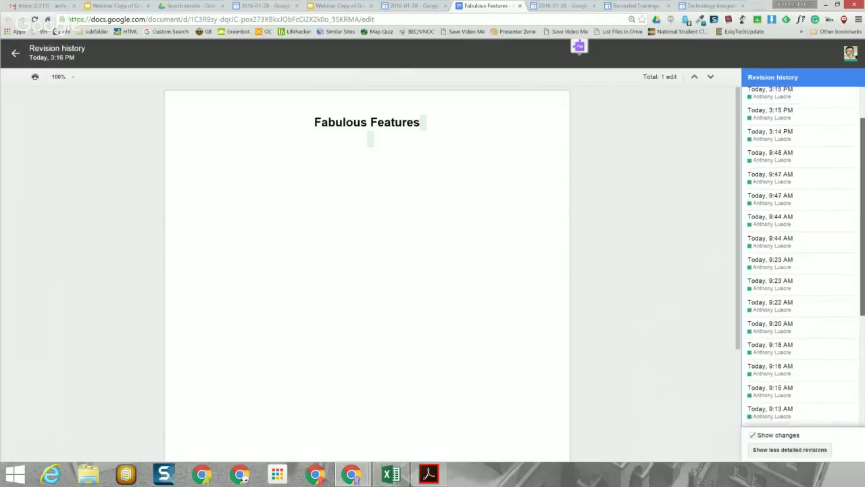
scroll(801, 257, down, 3)
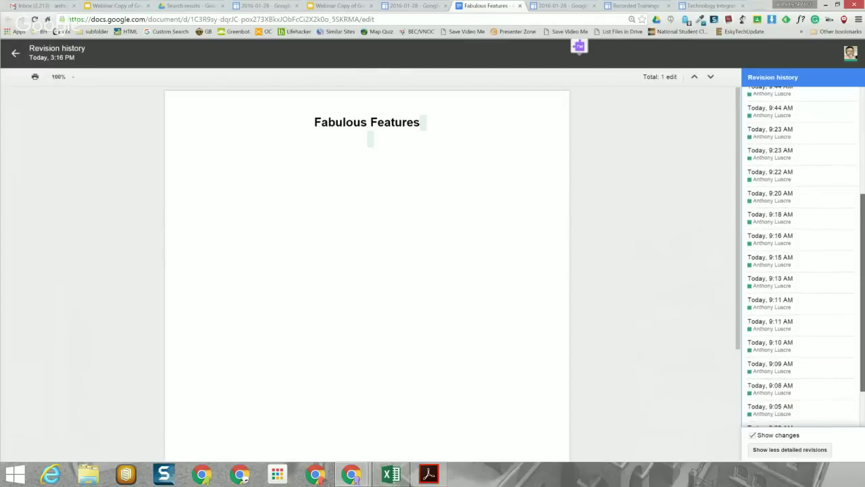
scroll(801, 257, up, 4)
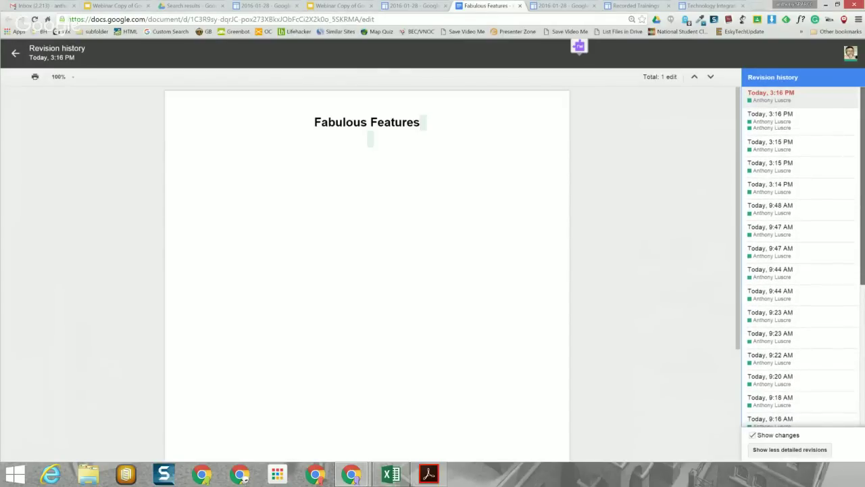
scroll(801, 372, down, 4)
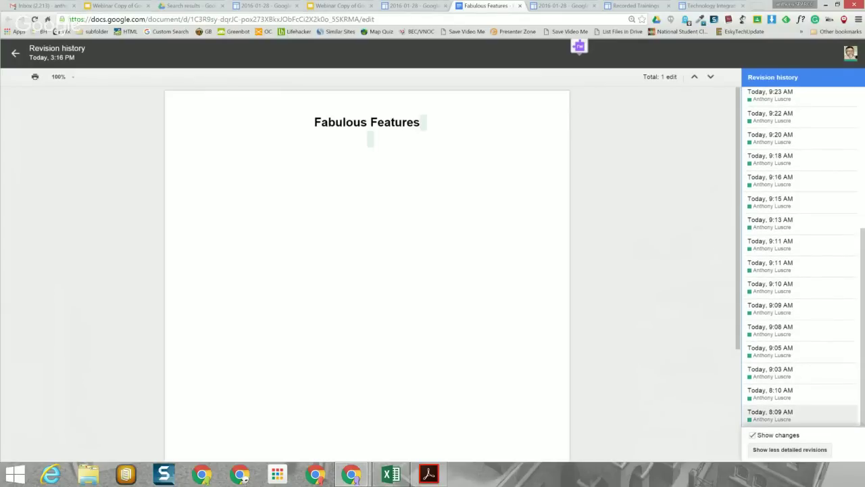
click(790, 415)
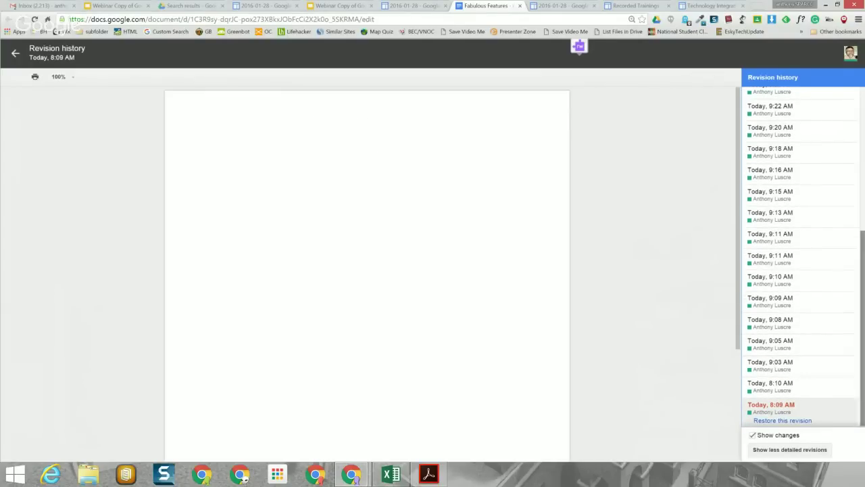
Preview the 9:13, 9:16, 9:18, 9:20 (raccoon image) and 9:23 AM revisions in turn.
scroll(801, 365, up, 1)
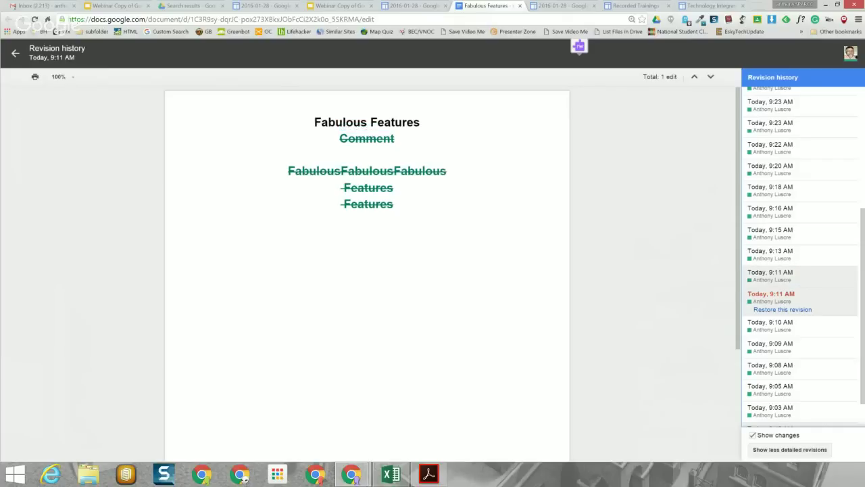
click(771, 254)
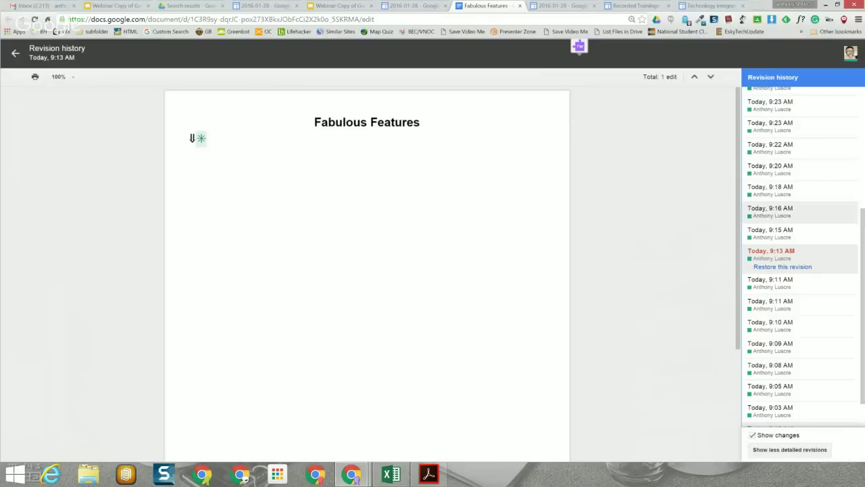
click(800, 211)
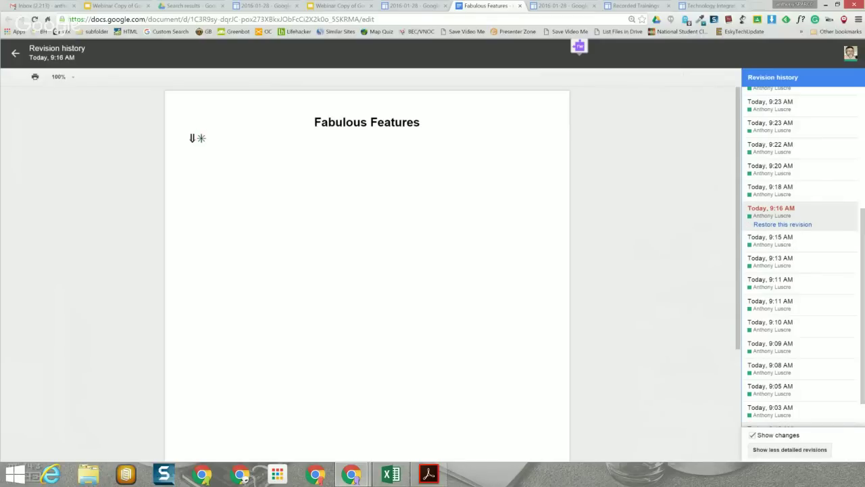
click(771, 189)
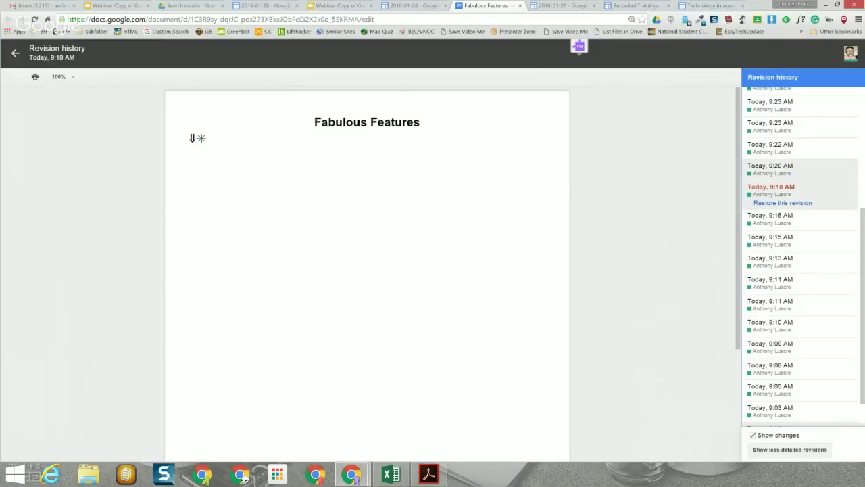
click(770, 167)
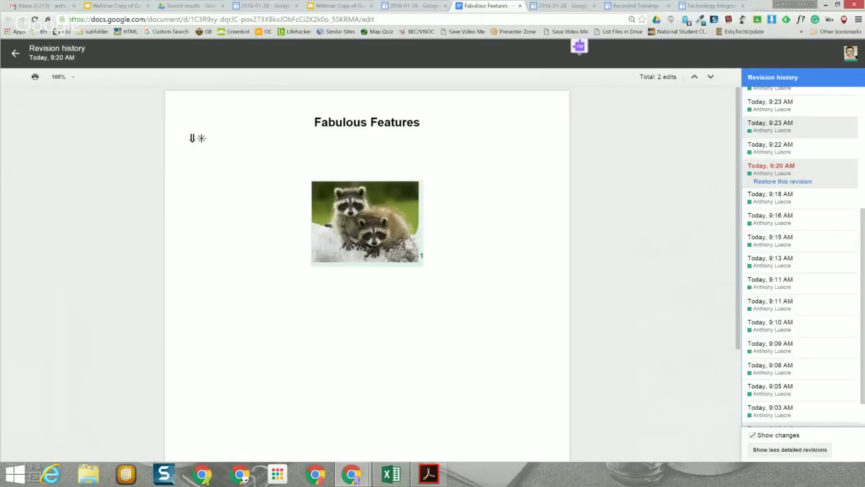
click(771, 125)
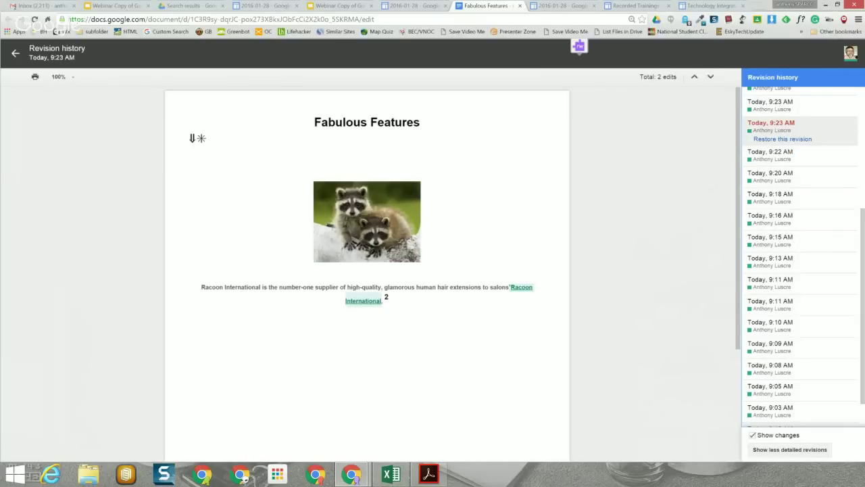
Go back to previewing the 9:13 AM revision with just the title.
scroll(801, 223, down, 1)
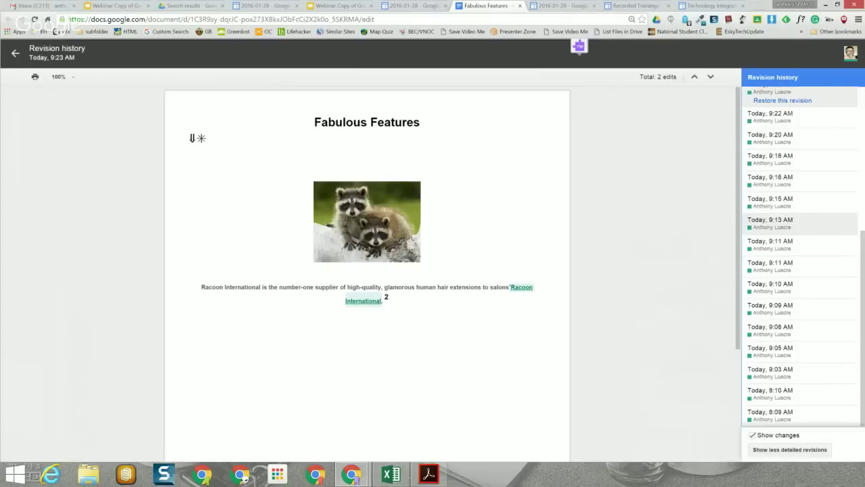
scroll(801, 224, up, 1)
scroll(801, 225, down, 1)
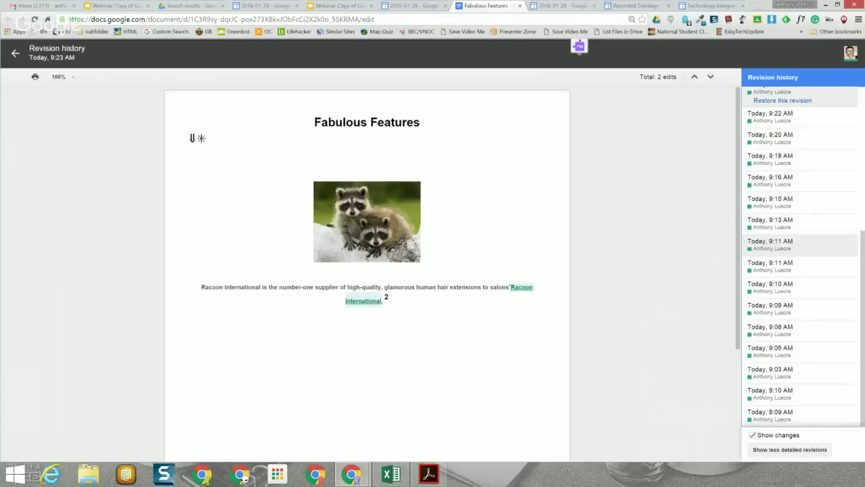
click(771, 215)
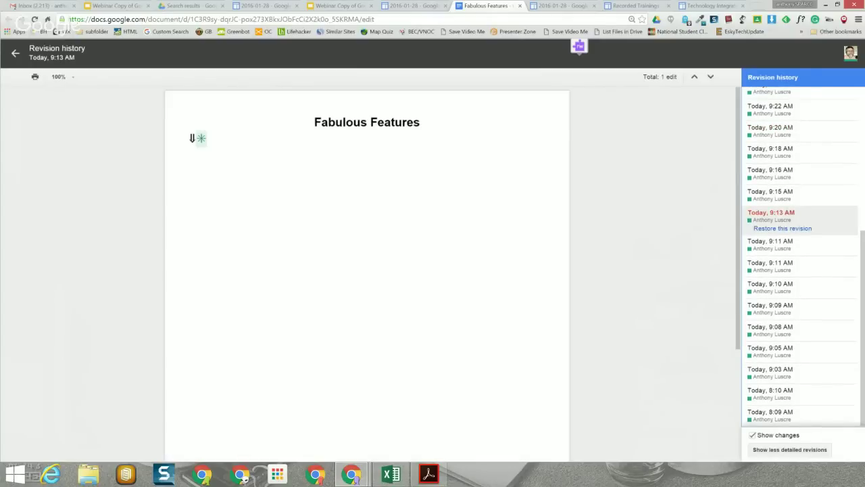
Restore the 9:13 AM revision and reopen revision history, now topped by a 3:39 PM entry.
click(782, 228)
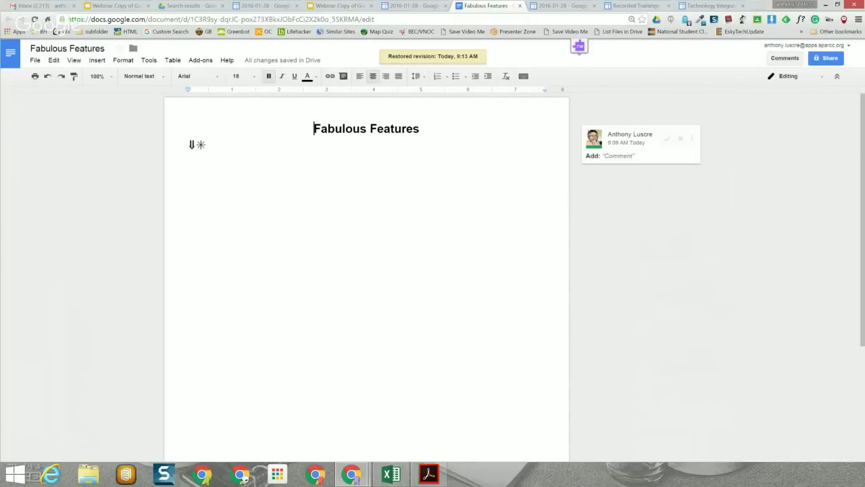
key(alt+f)
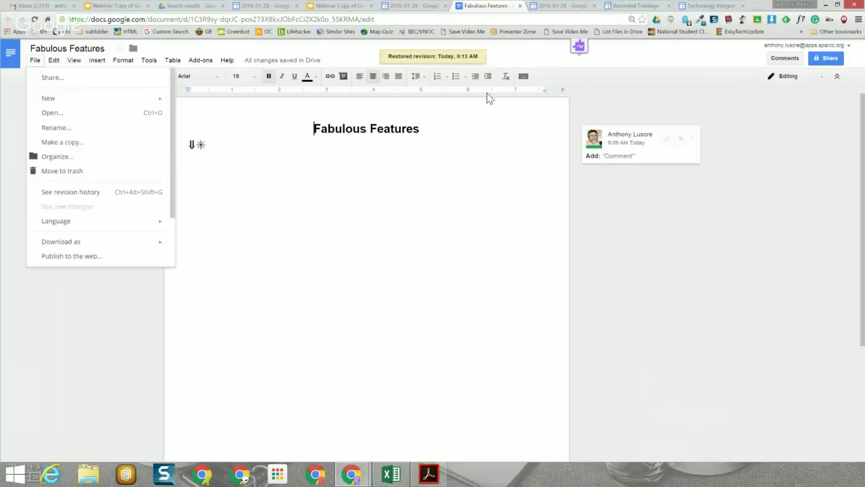
key(Down)
key(Down)
key(Down)
key(Down)
key(Down)
key(Down)
key(Down)
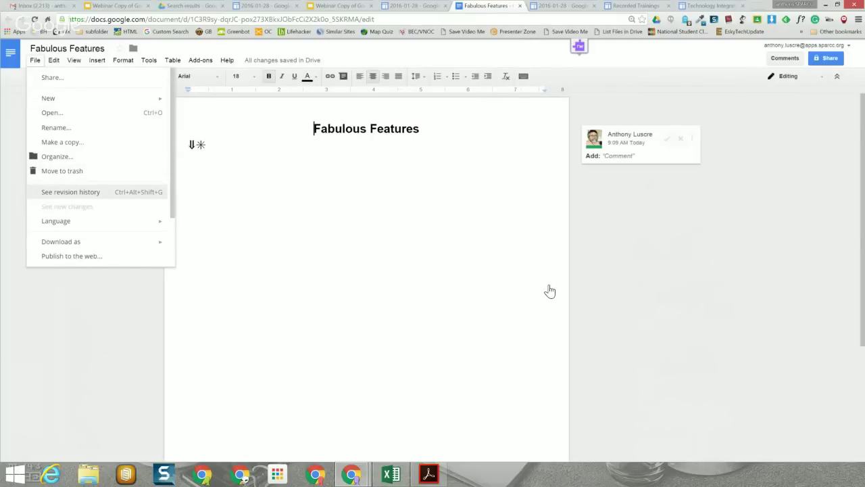
key(Return)
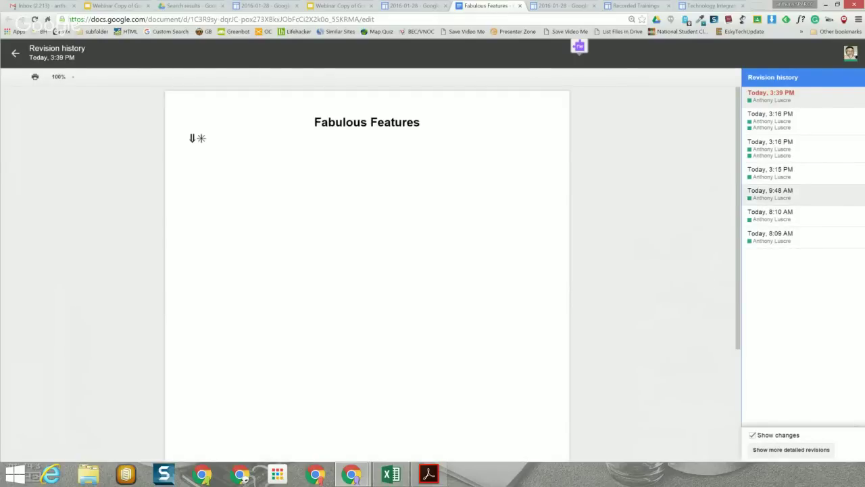
Expand to detailed revisions and preview the title-only 3:16 PM version.
click(791, 450)
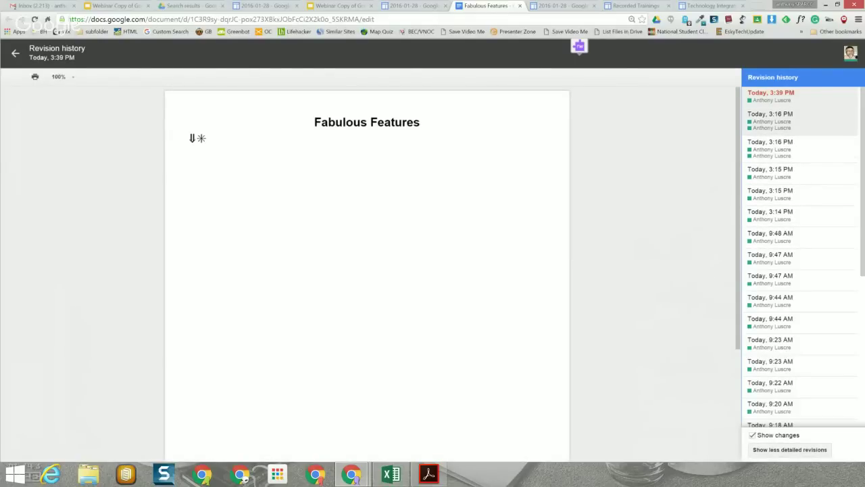
click(770, 120)
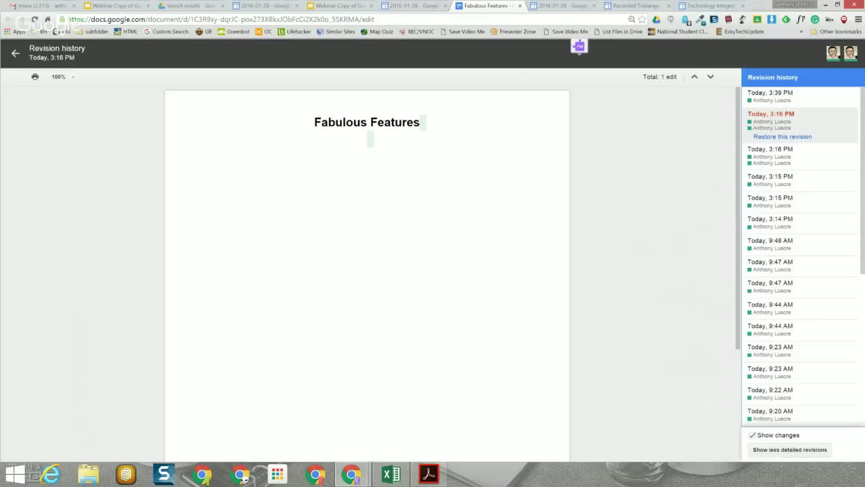
Restore the 3:16 PM version, then advance the Webinar Slides to the Publish to the Web slide.
click(783, 136)
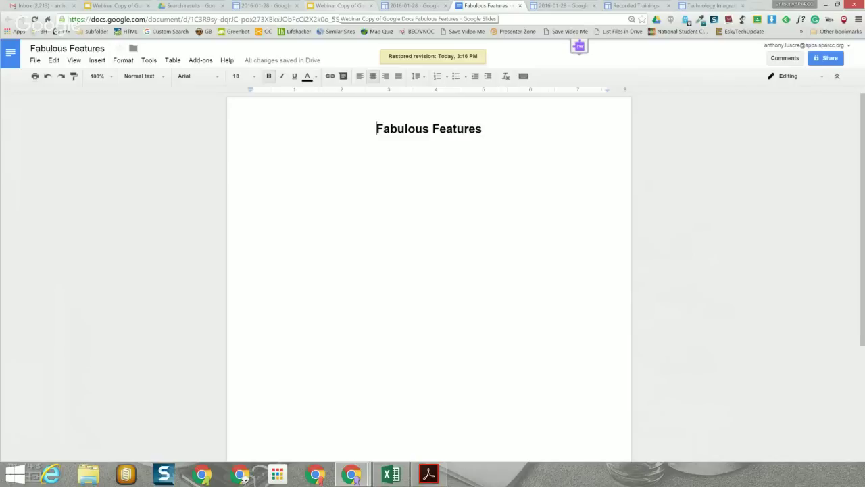
click(338, 6)
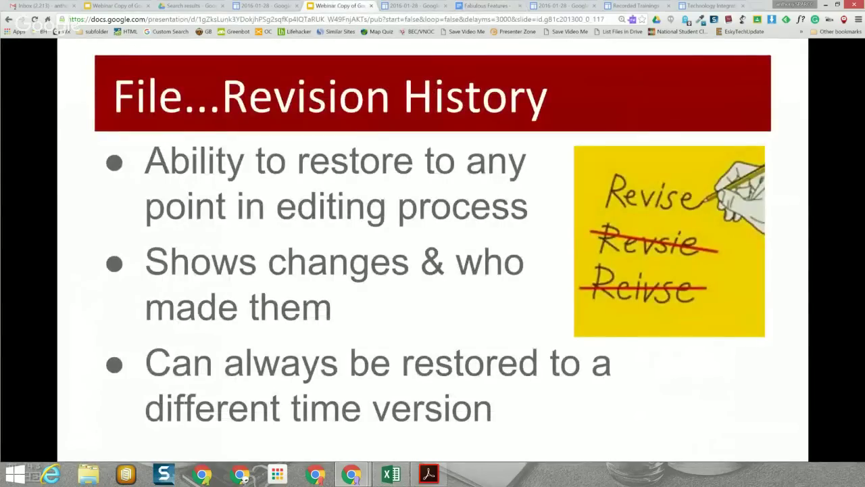
key(Right)
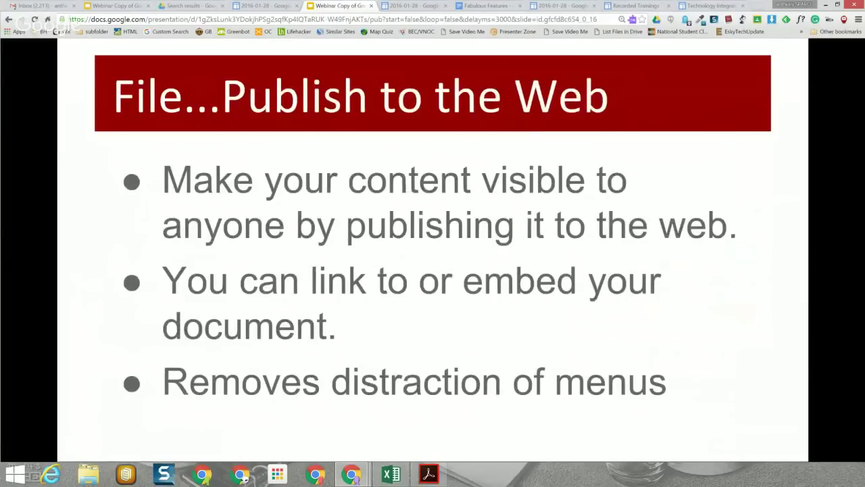
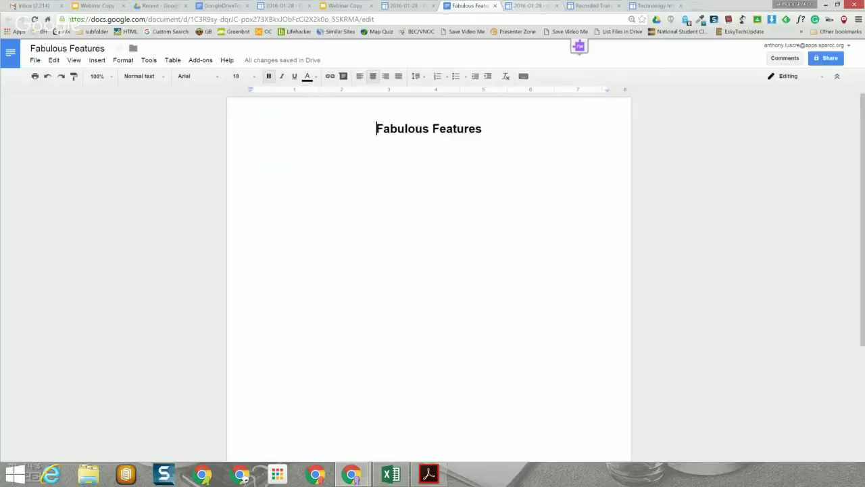
Close the document tab to return to slide 19, 'File...New... From Template'.
click(346, 5)
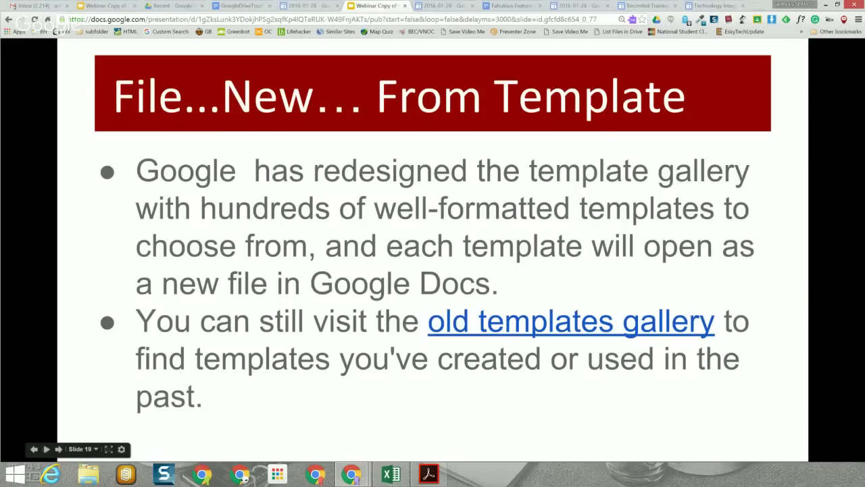
Advance to slide 20, 'Edit...Web Clipboard', and switch to the Fabulous Features document.
key(Right)
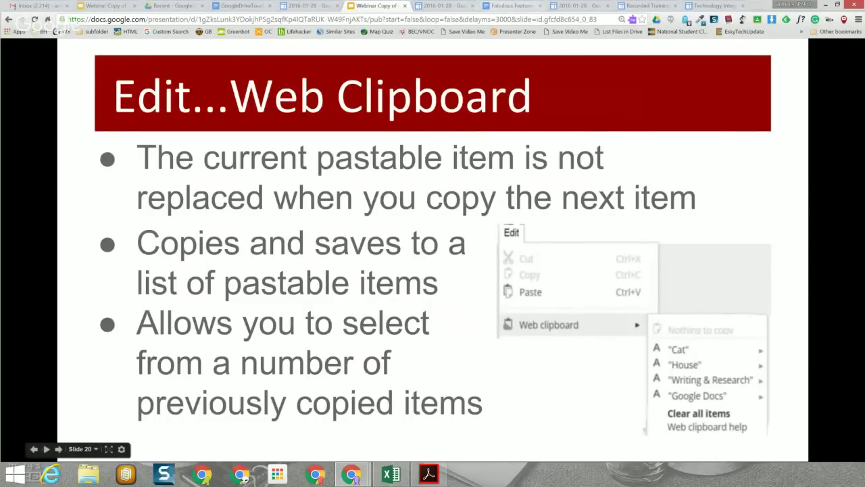
click(512, 6)
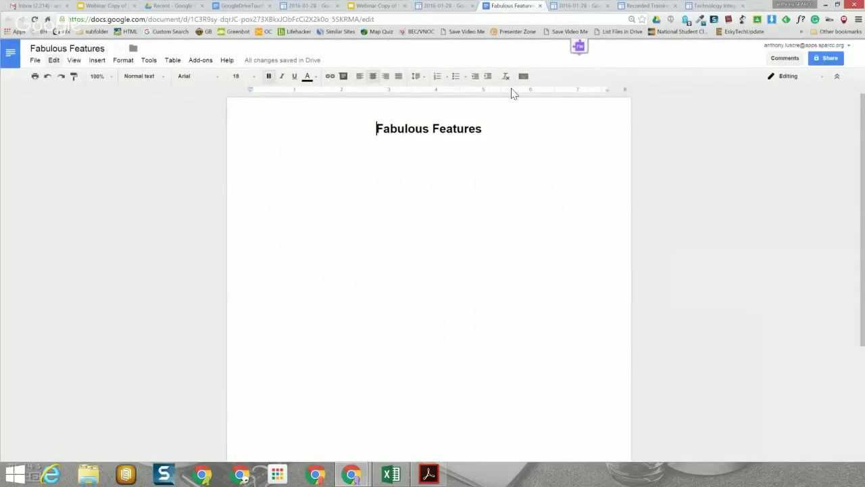
Copy 'Fabulous' from the title and paste it twice on new lines below.
key(Right)
key(Escape)
key(shift+Right)
key(shift+Right)
key(shift+Right)
key(shift+Right)
key(shift+Right)
key(shift+Right)
key(shift+Right)
key(shift+Right)
key(ctrl+c)
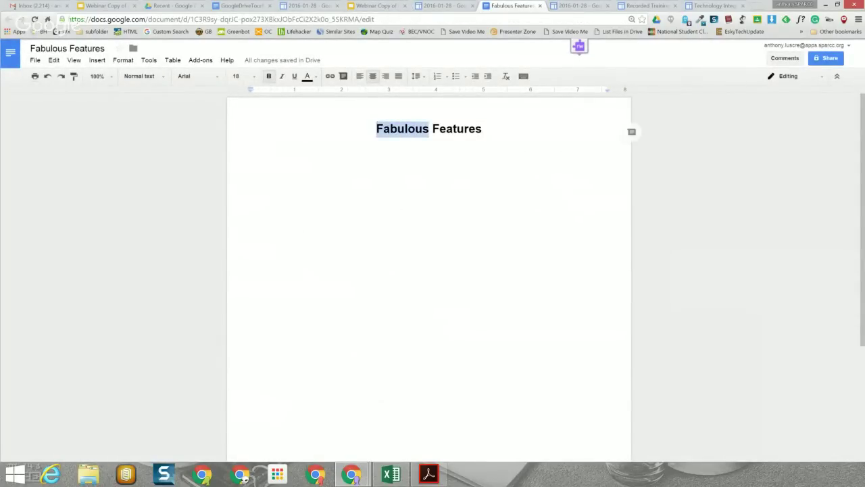
key(shift+F10)
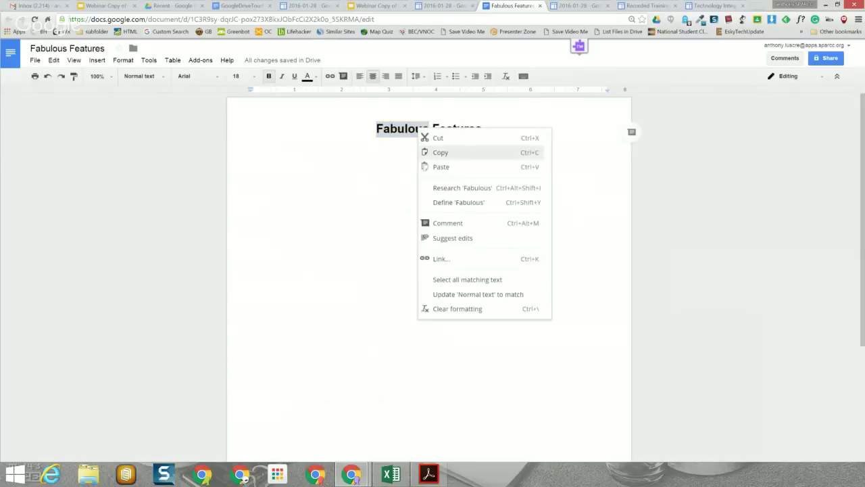
key(Escape)
key(End)
key(Return)
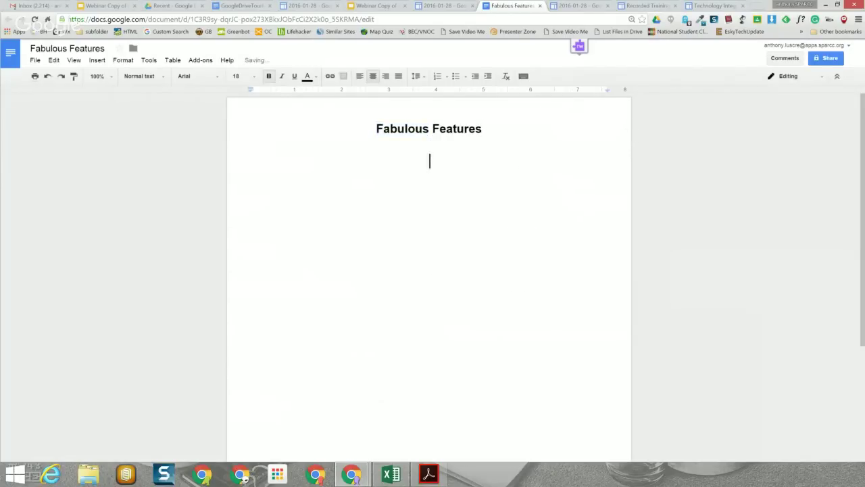
key(Return)
right_click(433, 182)
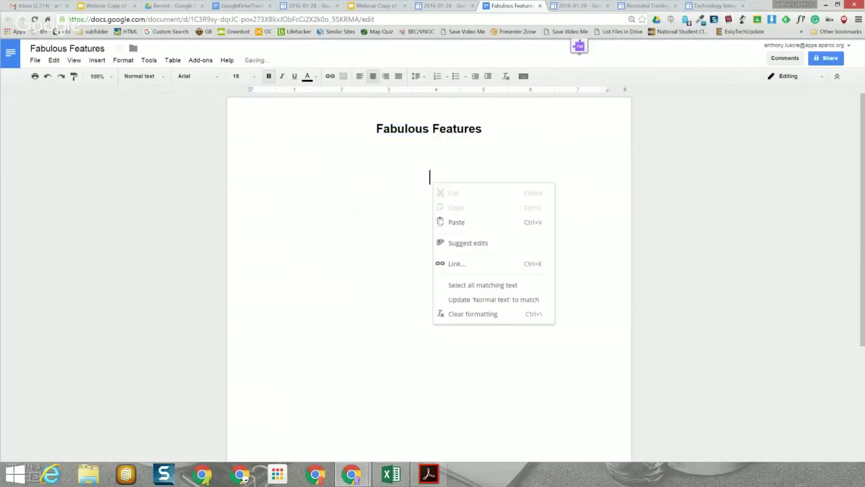
click(457, 222)
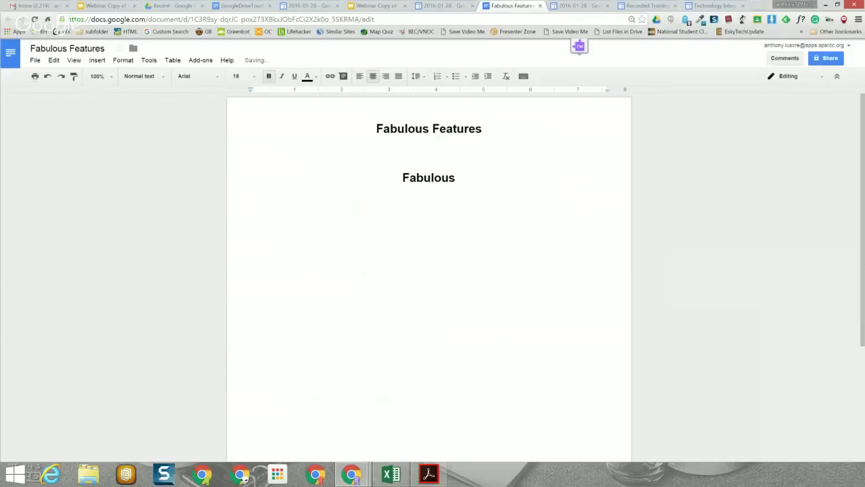
key(Return)
key(shift+F10)
key(Down)
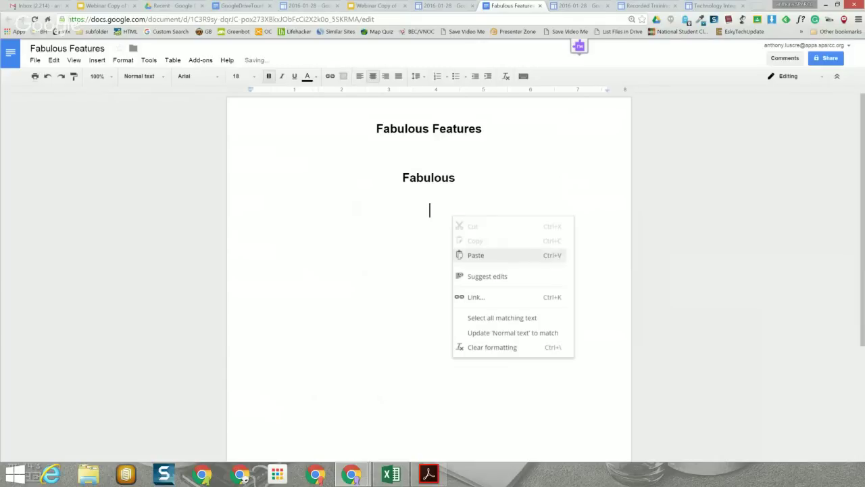
key(Return)
Copy 'Features' from the title and paste it on the next new line.
drag(482, 128, 432, 128)
key(shift+F10)
key(Down)
key(Down)
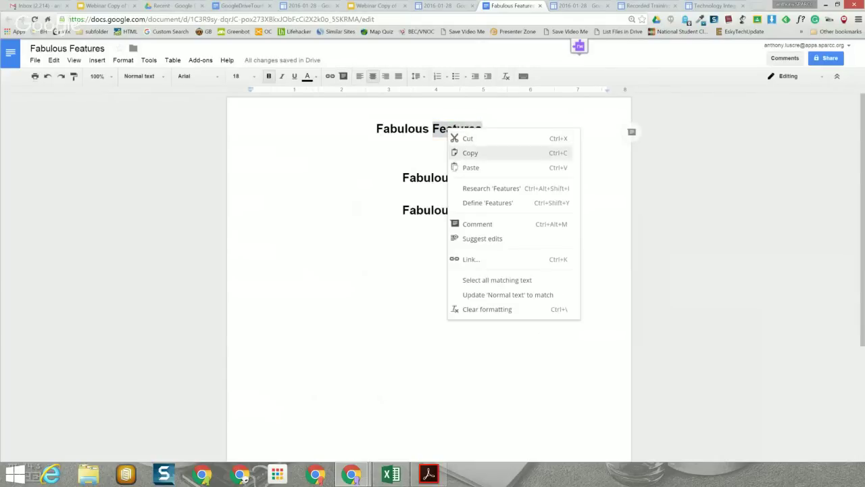
key(Return)
key(ctrl+End)
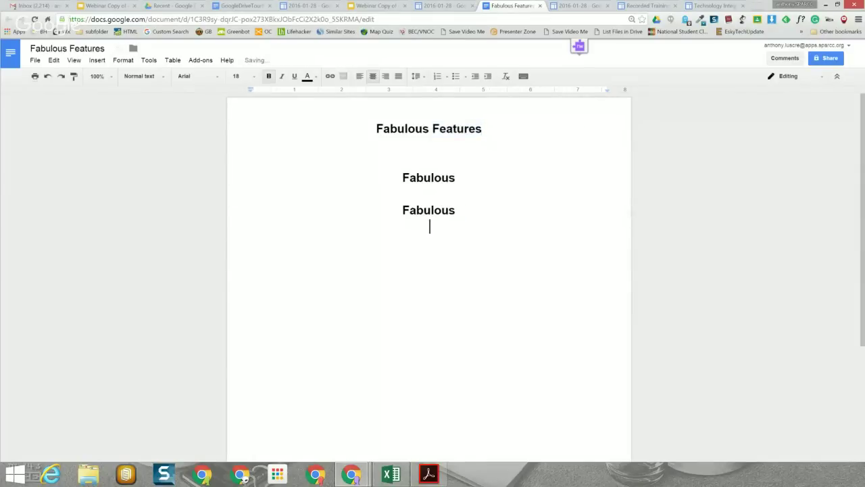
key(shift+F10)
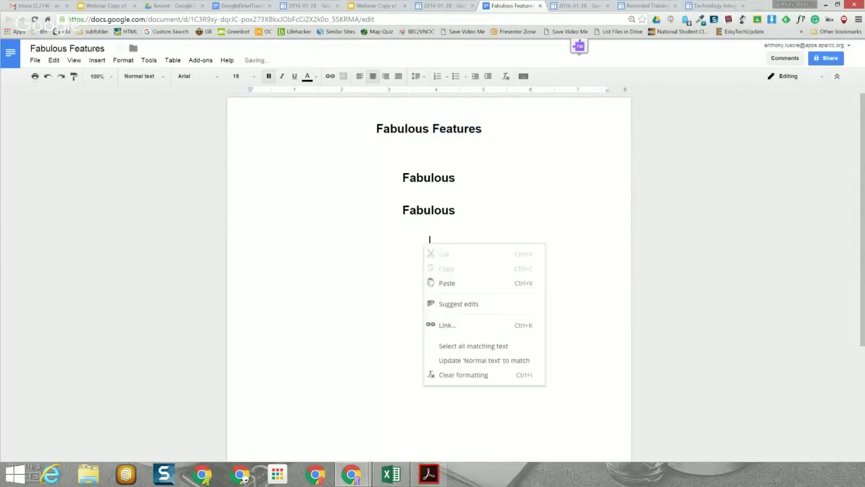
key(Down)
key(Return)
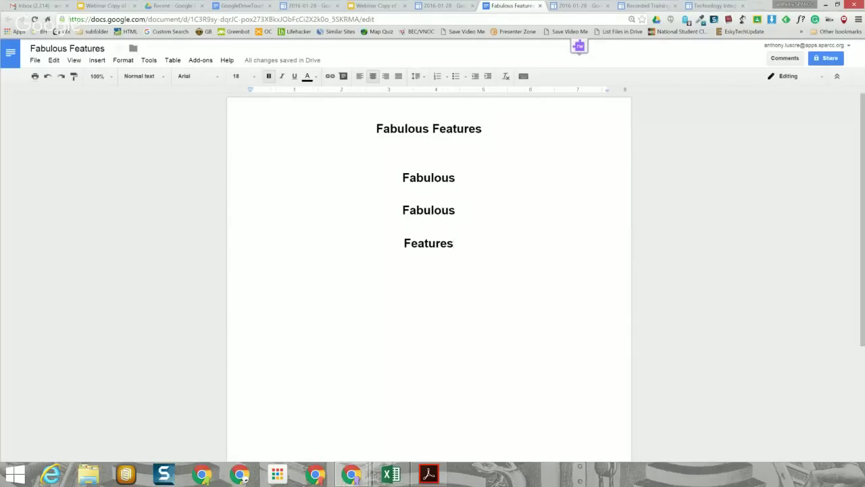
drag(377, 129, 429, 128)
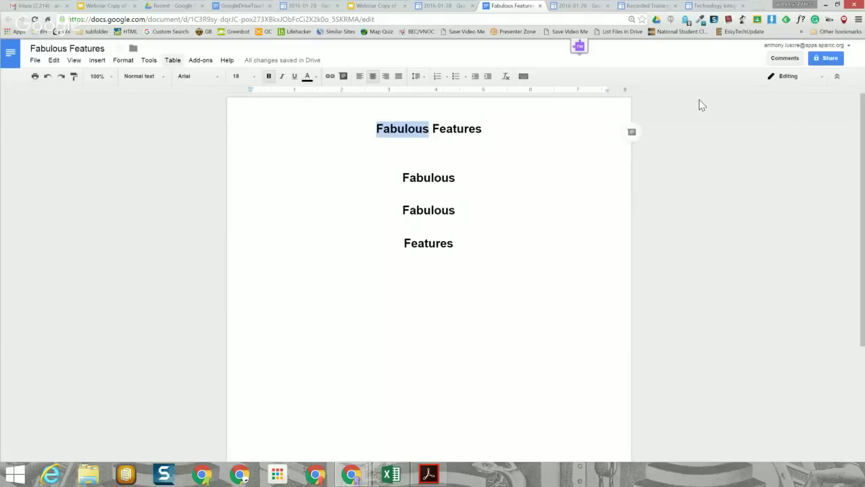
Open Edit > Web clipboard and preview the paste choices for the saved 'Fabulous' item.
click(53, 60)
key(Down)
key(Down)
key(Down)
key(Down)
key(Down)
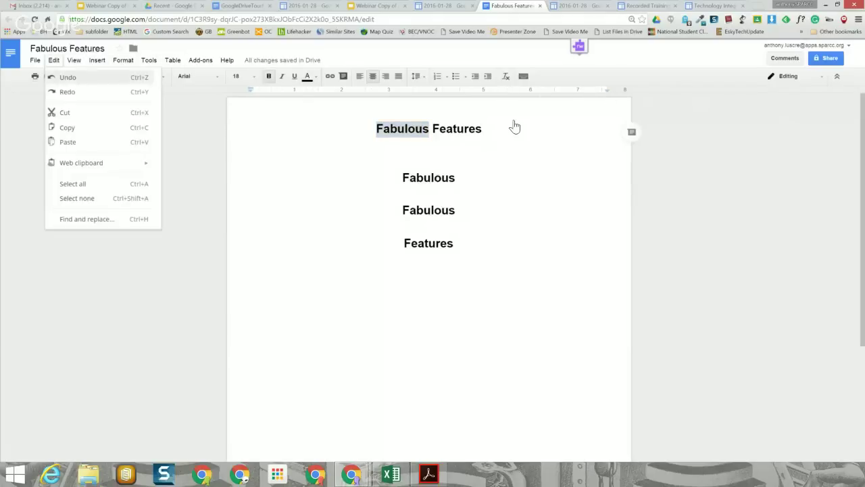
key(Right)
key(Down)
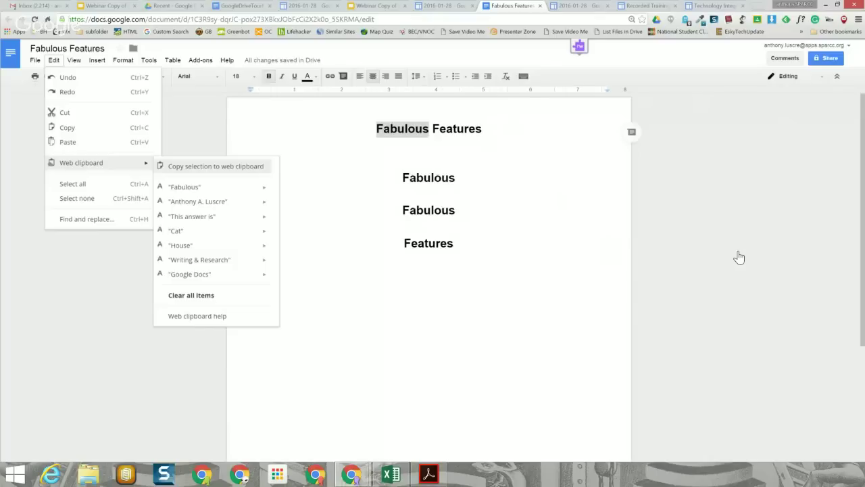
key(Down)
key(Right)
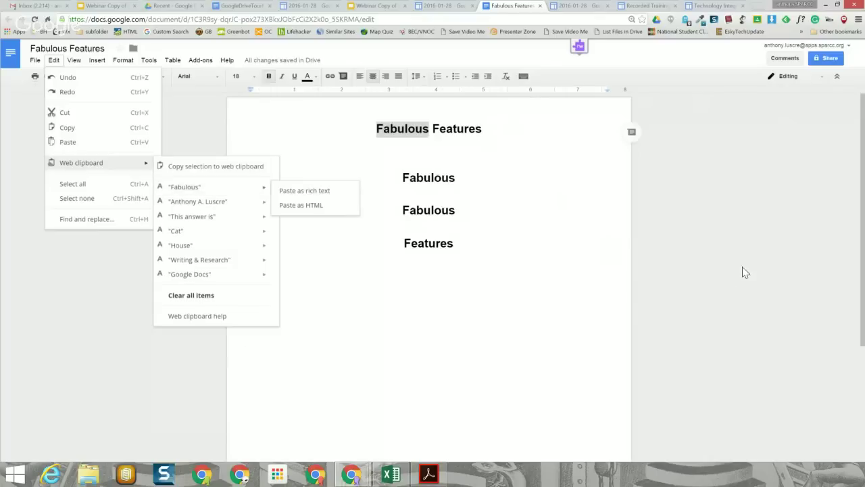
Browse the other saved clipboard items, including Writing & Research and 'This answer is'.
key(Down)
key(Down)
key(Down)
key(Down)
key(Down)
key(Down)
key(Up)
key(Right)
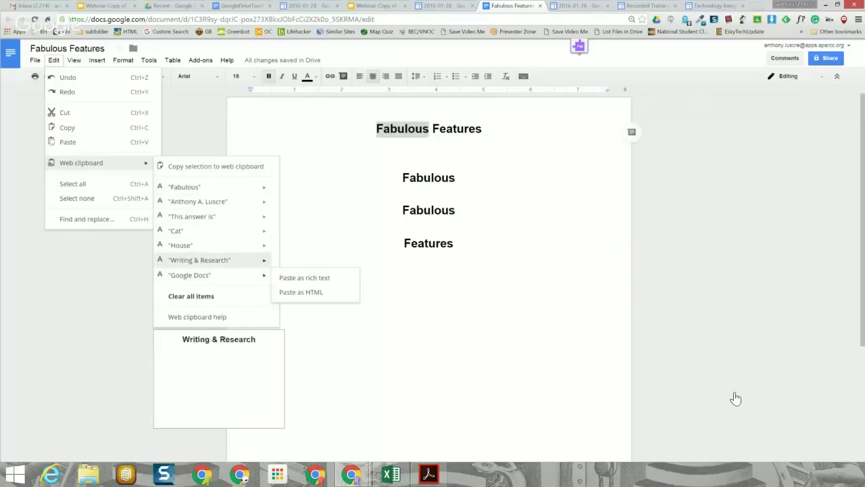
key(Up)
key(Up)
key(Up)
key(Up)
key(Up)
key(Down)
key(Down)
key(Down)
key(Down)
key(Down)
key(Right)
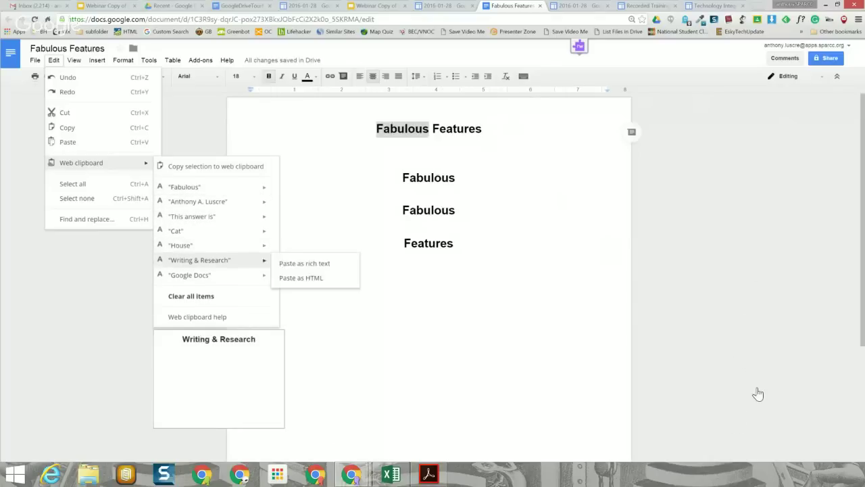
key(Up)
key(Up)
key(Up)
key(Right)
key(Up)
key(Right)
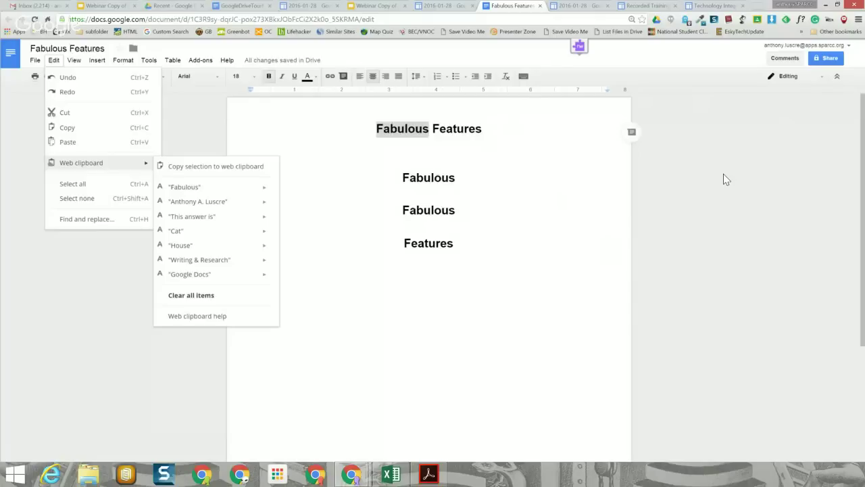
Show slide 21, 'View...Mode', then switch to the GoogleDriveTourMap.pdf document.
click(368, 5)
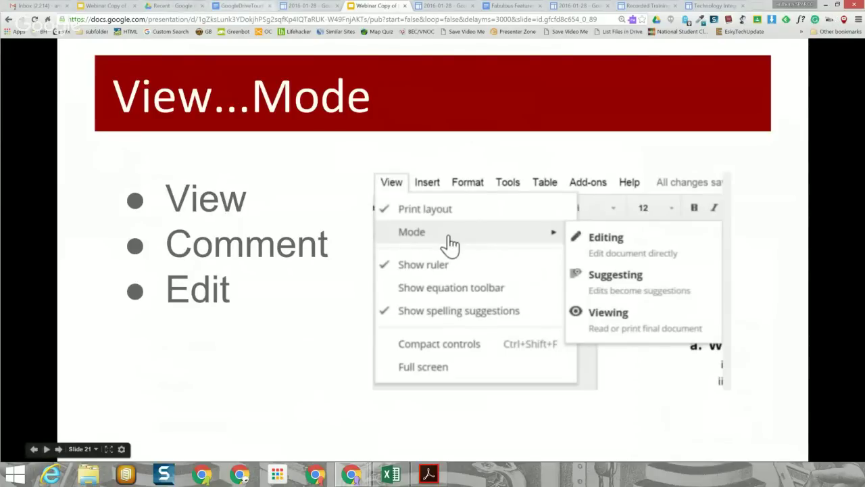
key(ctrl+4)
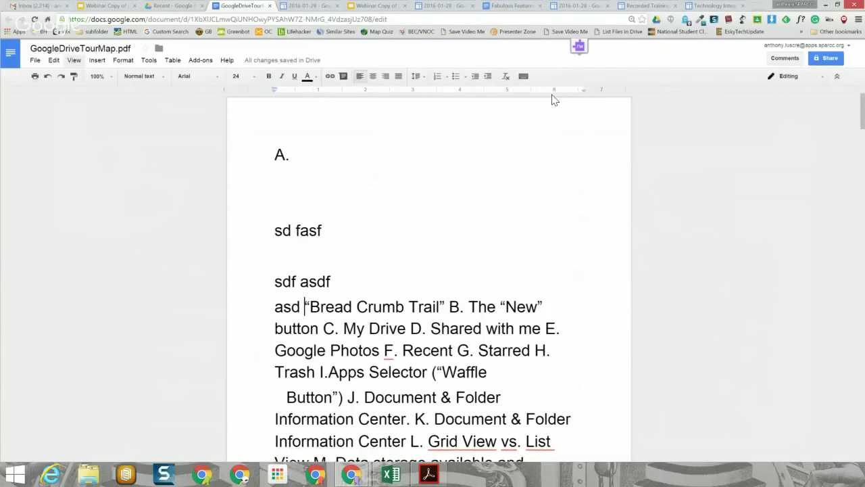
Compare the Editing, Suggesting and Viewing modes, keep Editing, and return to the slides.
key(alt+v)
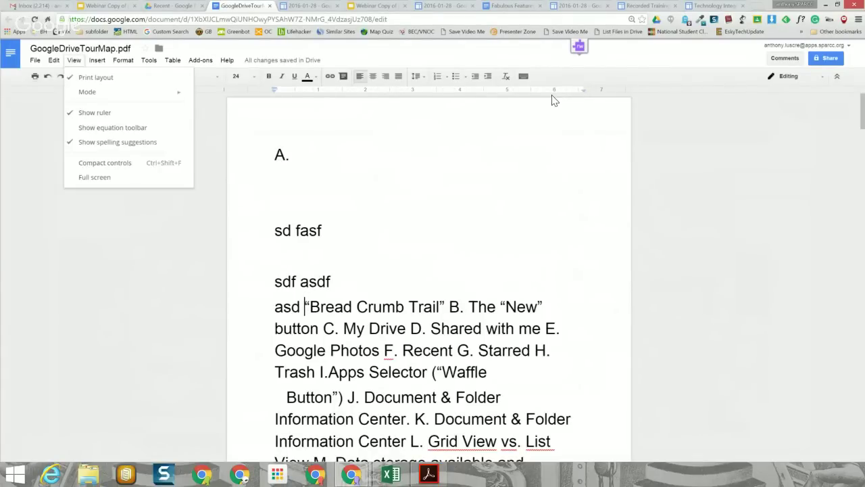
key(Down)
key(Down)
key(Right)
key(Down)
key(Down)
key(Down)
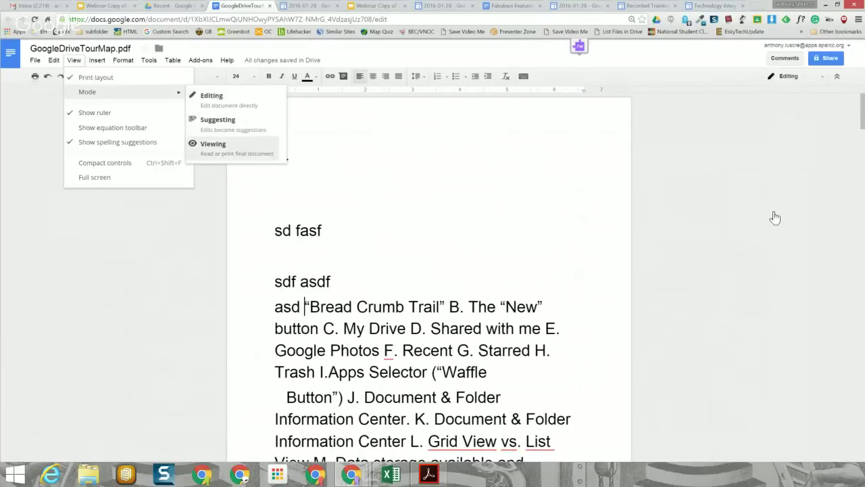
key(Up)
key(Up)
key(Down)
key(Down)
key(Down)
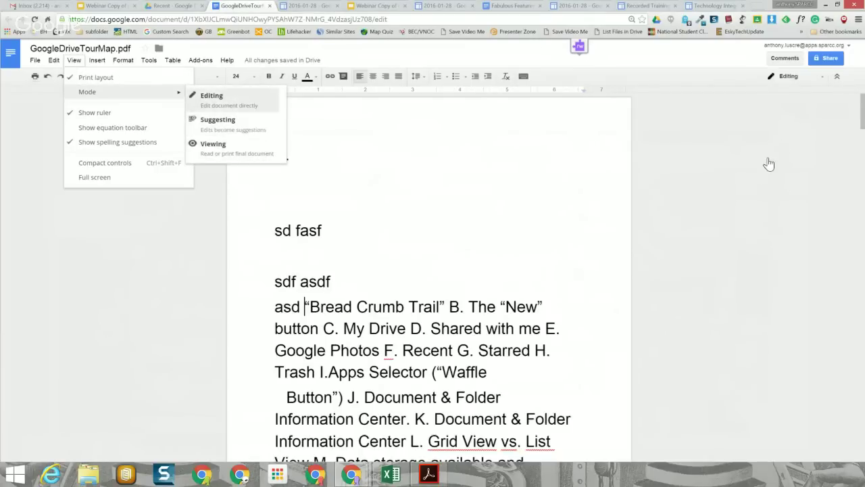
key(Down)
key(Down)
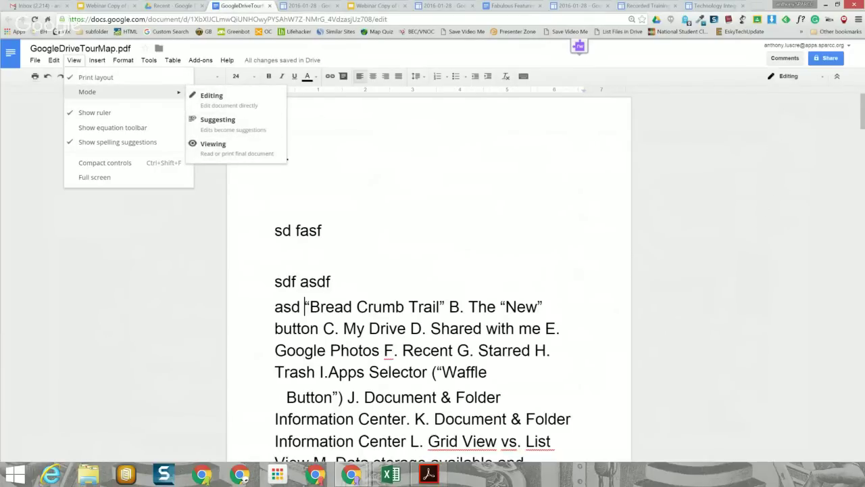
key(Escape)
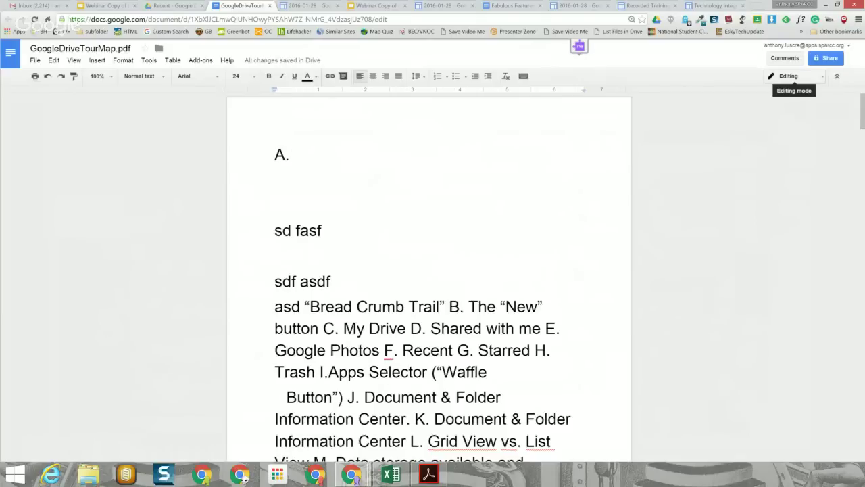
click(792, 76)
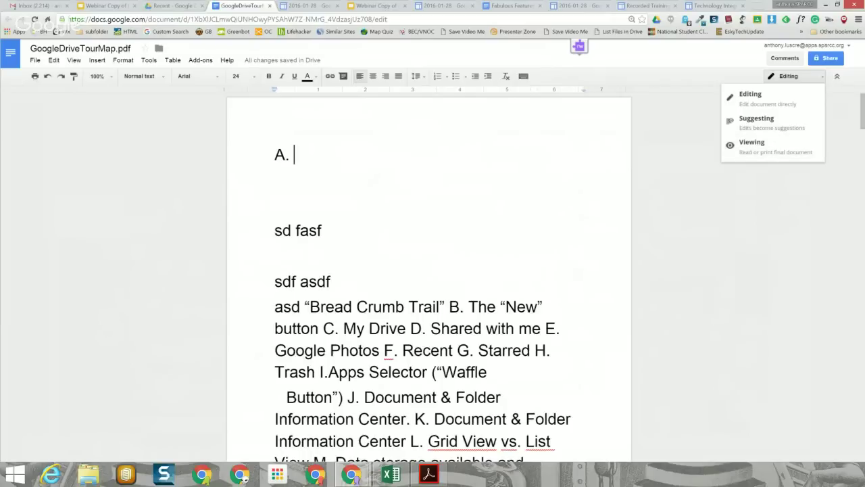
click(376, 6)
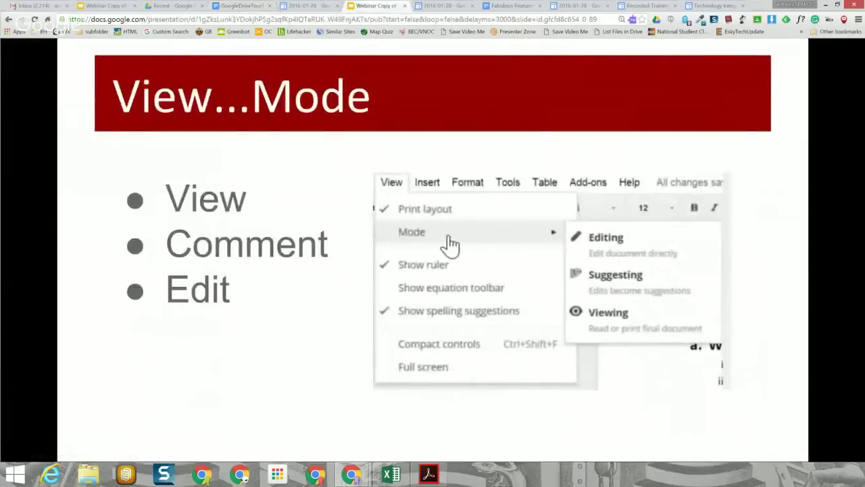
Advance the deck to the 'Insert...Comment' slide.
key(Right)
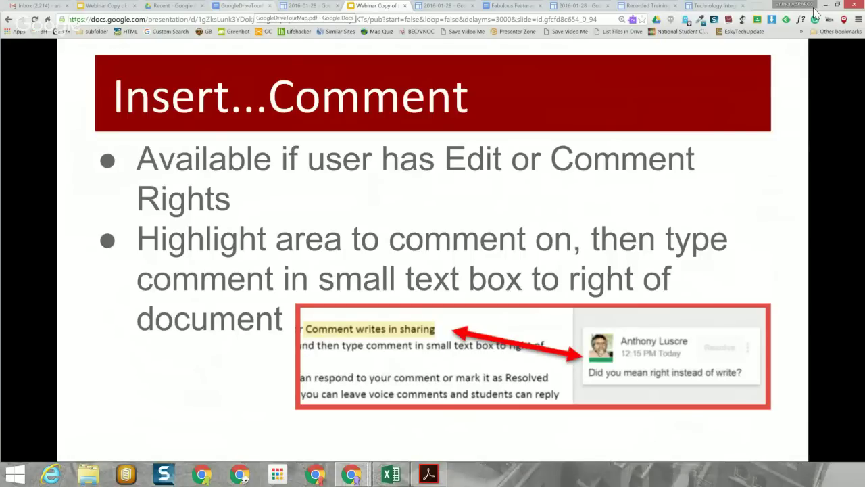
Switch the GoogleDriveTourMap.pdf document to Suggesting mode.
click(250, 5)
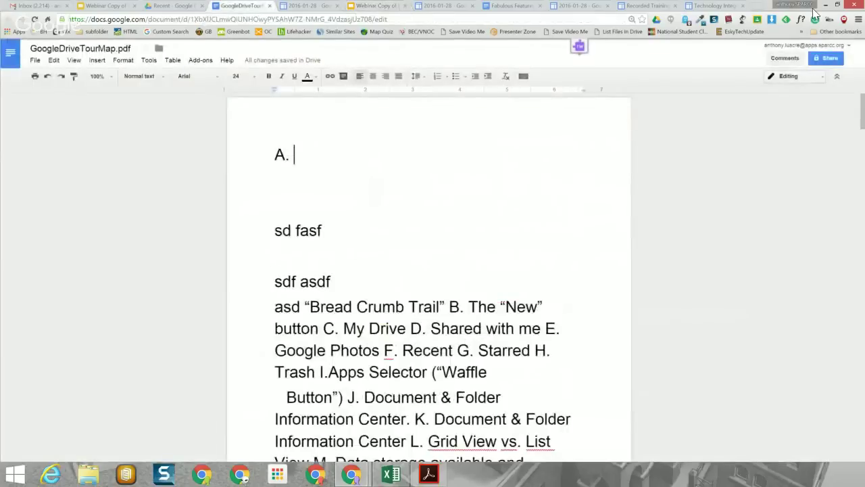
click(795, 75)
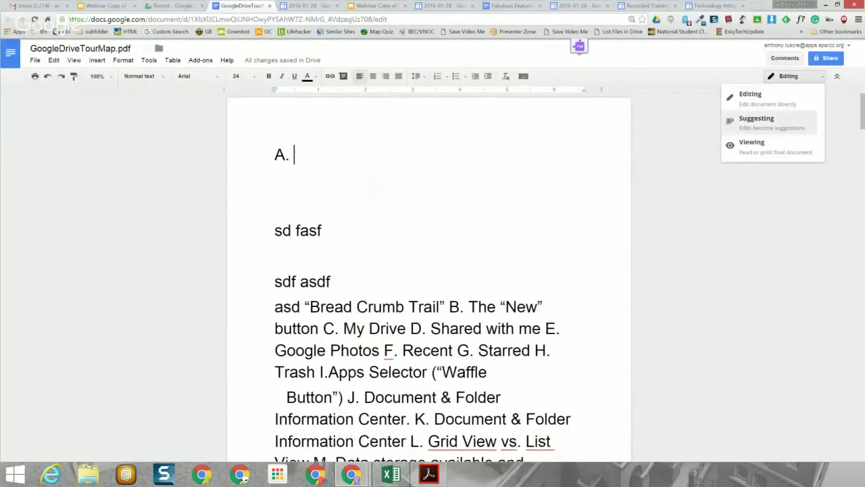
click(756, 121)
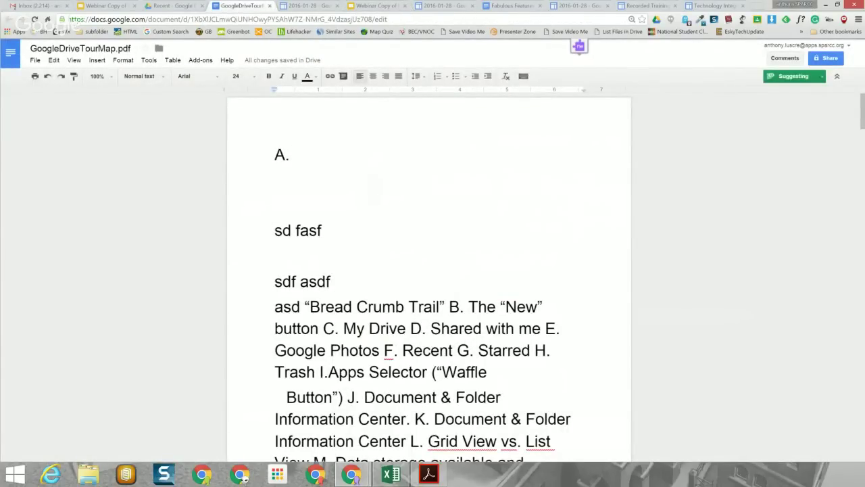
scroll(428, 271, down, 2)
scroll(429, 270, down, 3)
scroll(428, 270, up, 1)
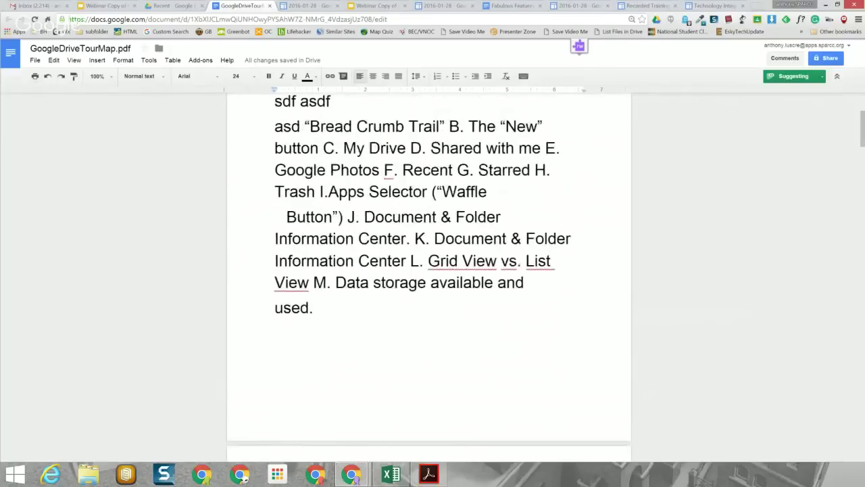
Add the comment 'Is this spelled correctly?' to the words Google Photos.
drag(275, 170, 380, 170)
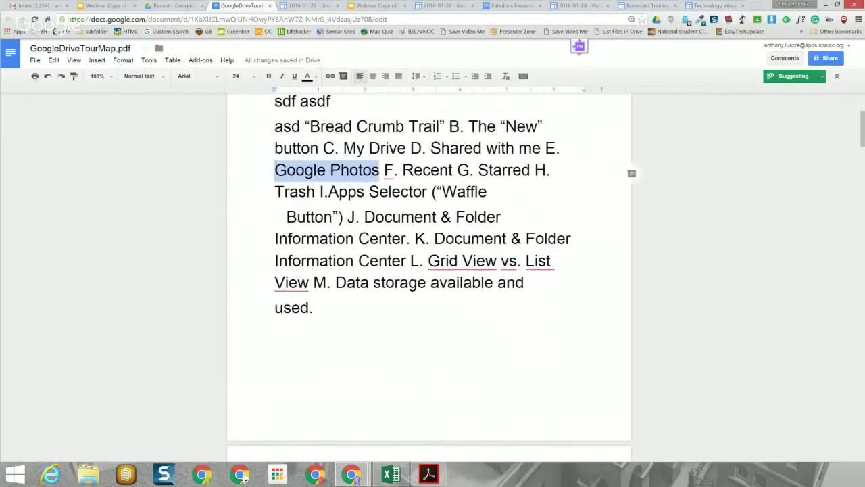
key(alt+i)
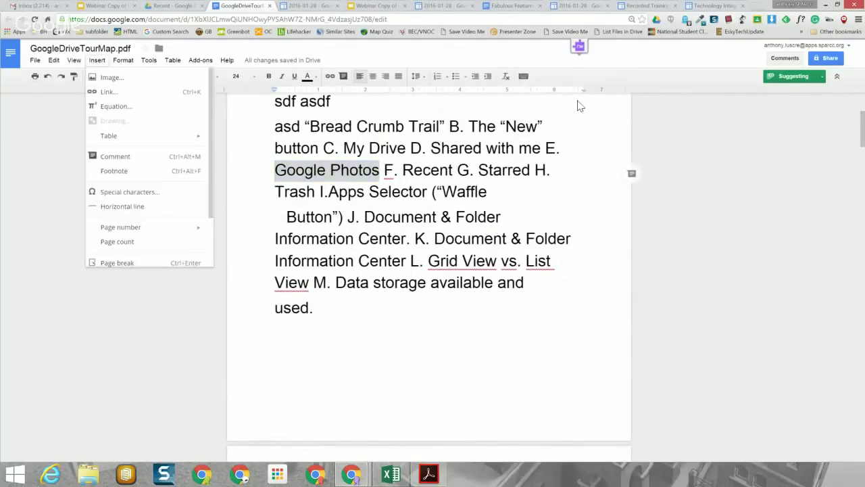
key(Down)
key(Down)
key(Down)
key(Down)
key(Down)
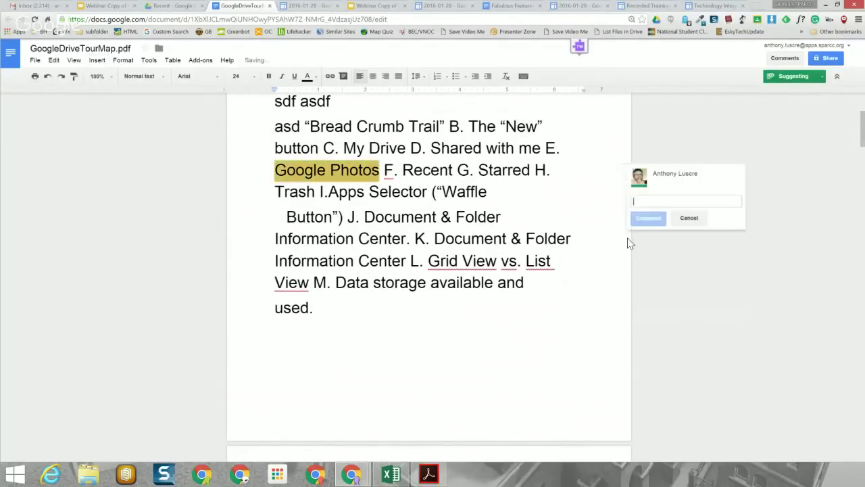
key(Return)
text(Is )
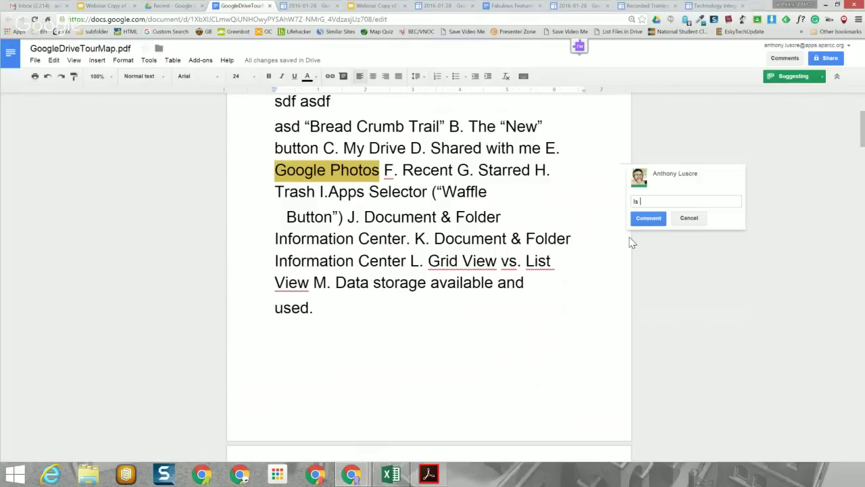
text(this spelled correctly?)
key(ctrl+Return)
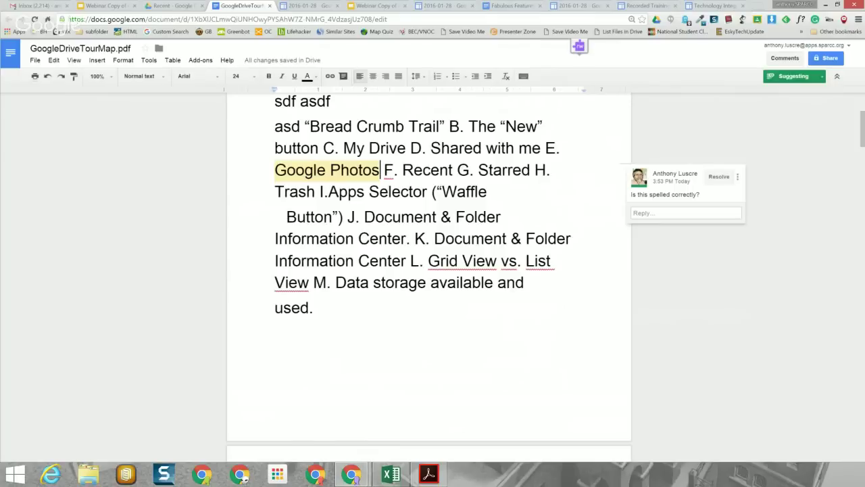
drag(274, 170, 350, 169)
Resolve the Google Photos comment and check it in the comment history.
click(384, 148)
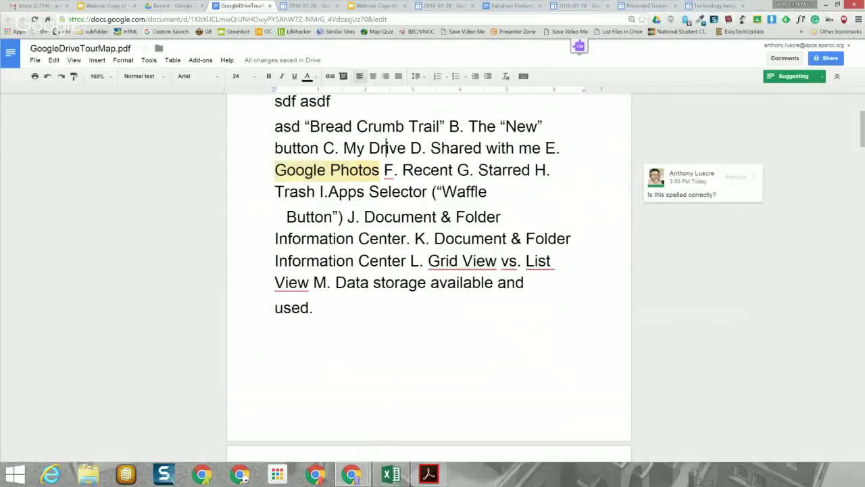
click(329, 170)
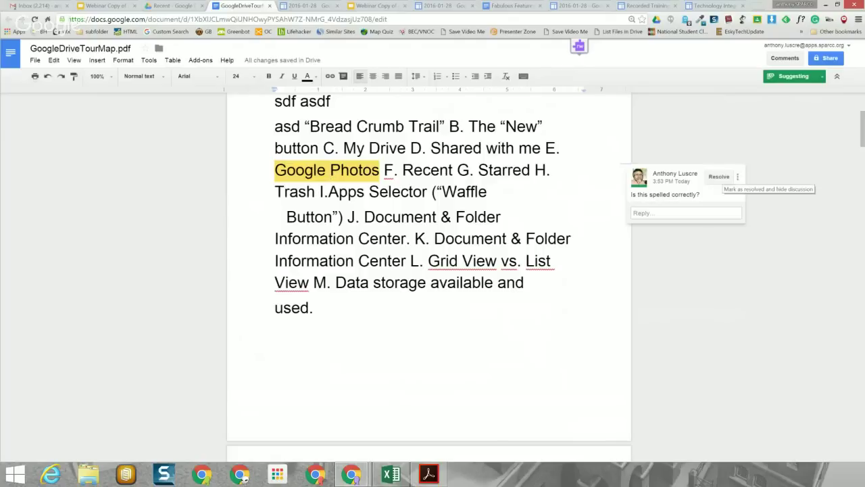
click(719, 176)
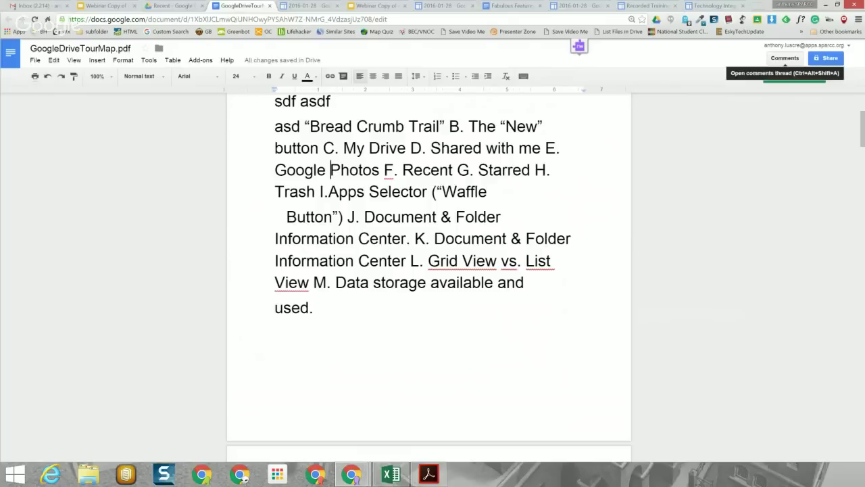
click(785, 58)
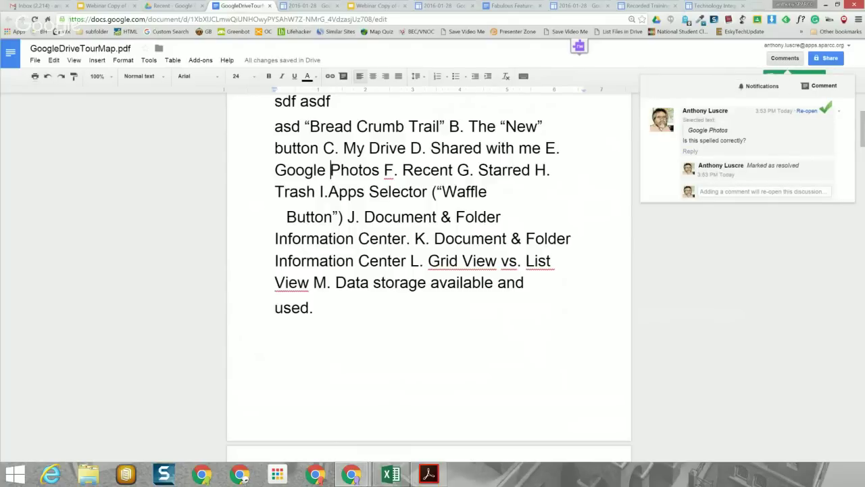
click(576, 238)
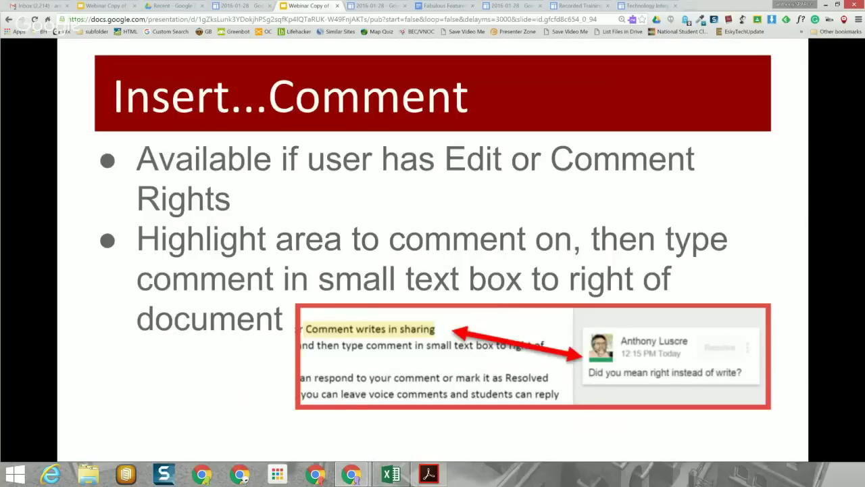
Advance two slides to the suggested-text slide and open the Fabulous Features document.
key(Right)
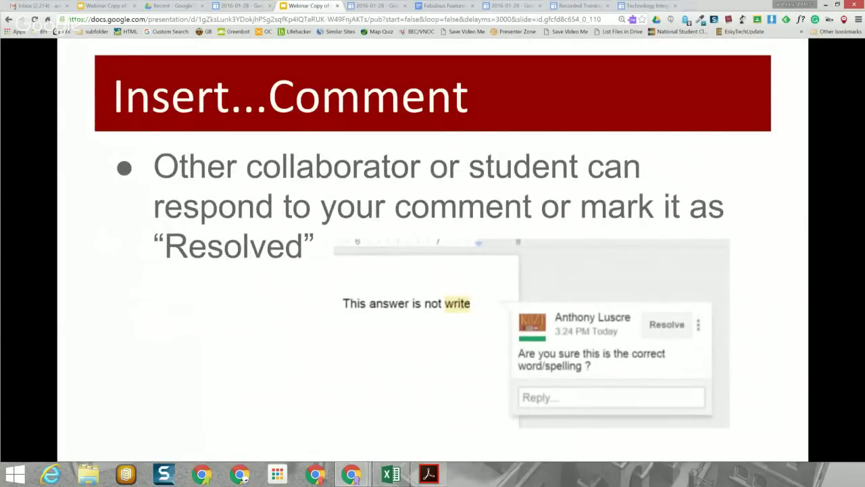
key(Right)
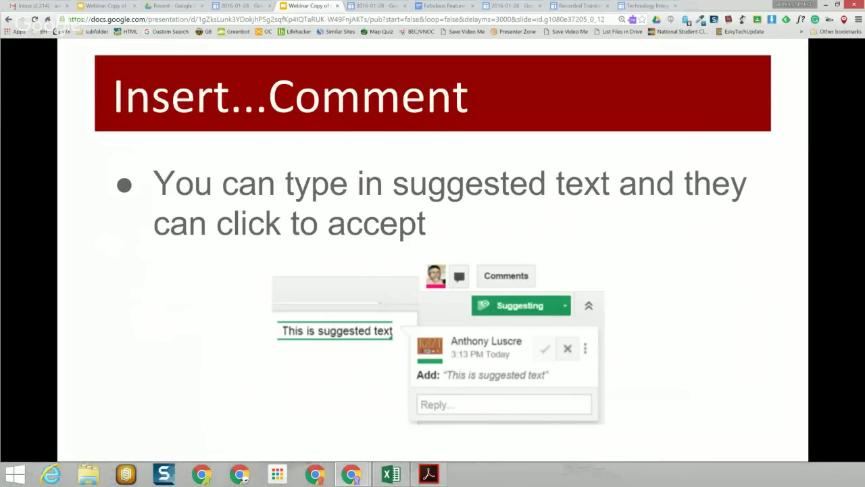
click(442, 6)
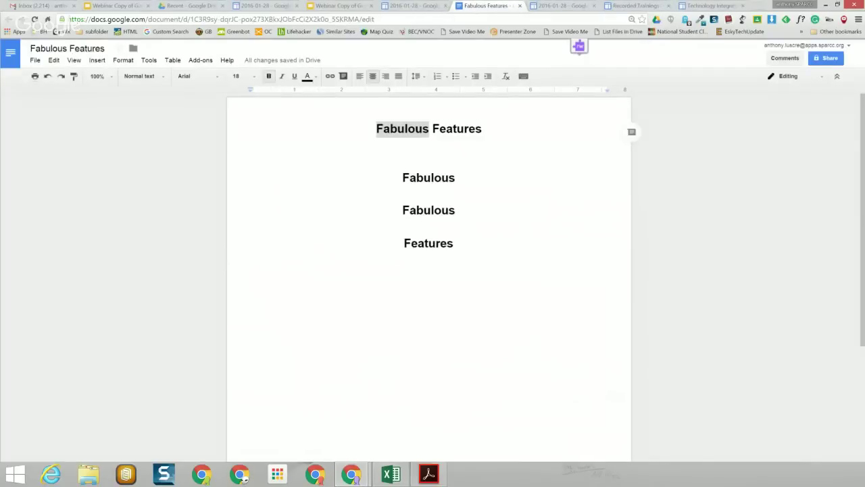
In Suggesting mode, add 'This is a suggetion' on a new line below the first 'Fabulous', then reject it.
click(460, 177)
key(Return)
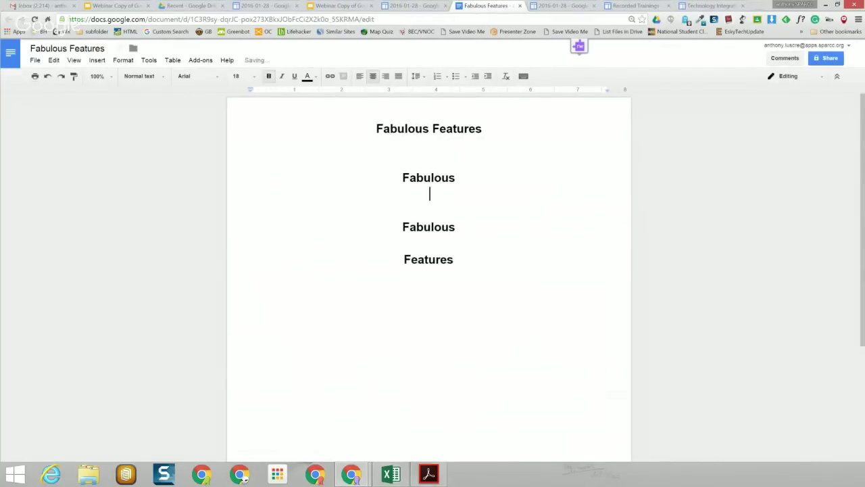
click(789, 75)
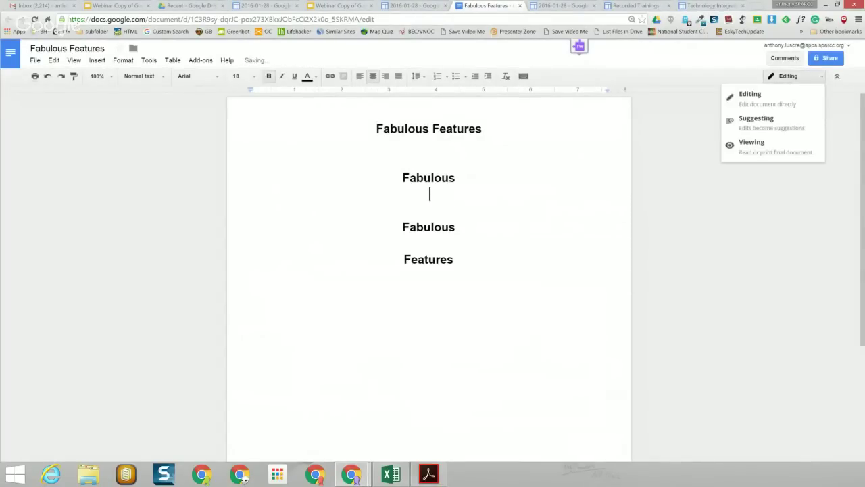
click(756, 122)
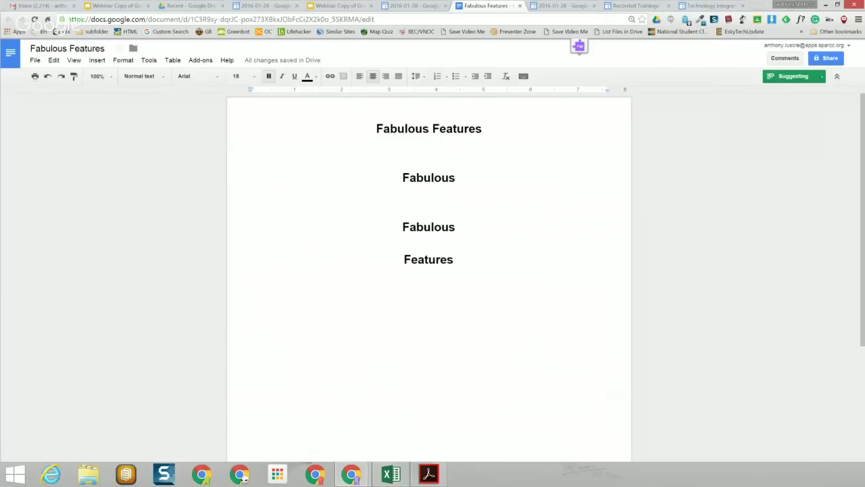
text(This)
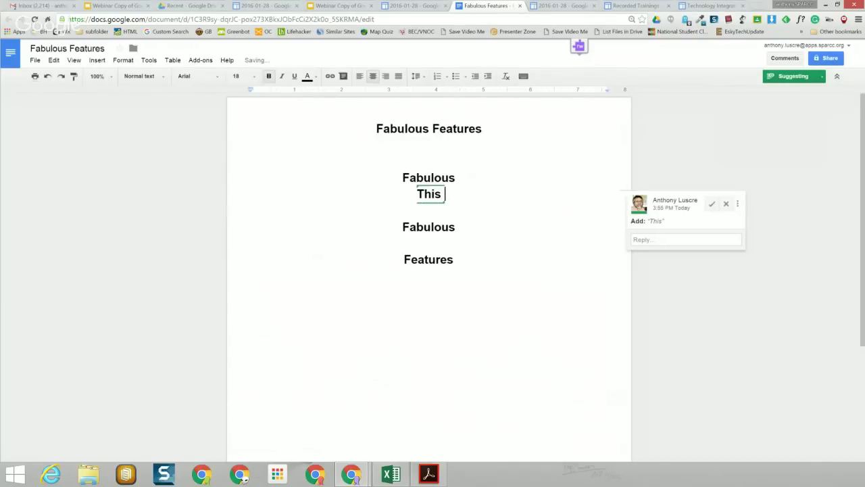
text( is )
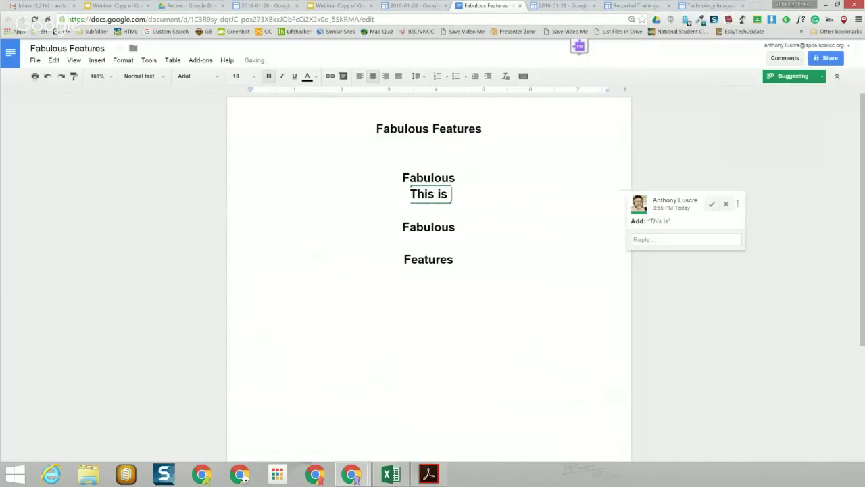
text(a sugg)
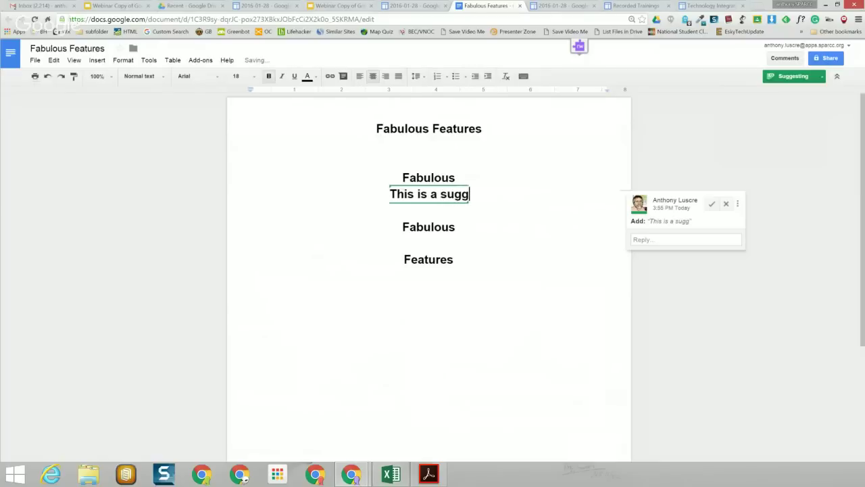
text(etion)
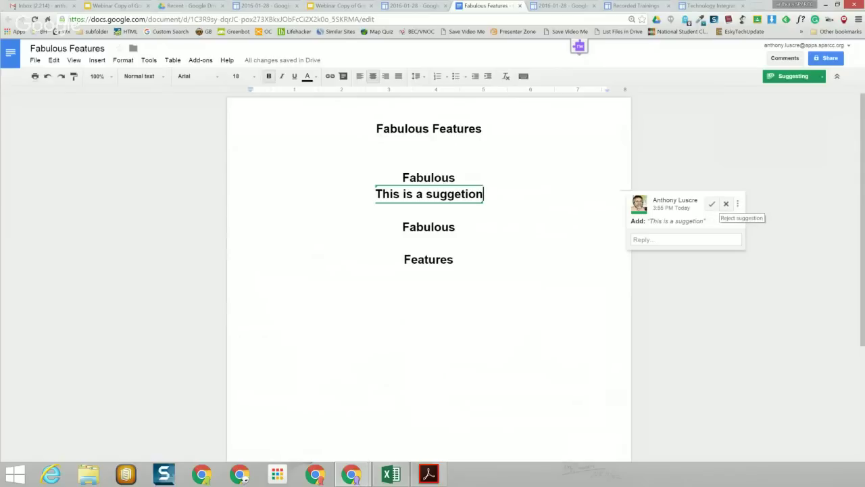
click(726, 203)
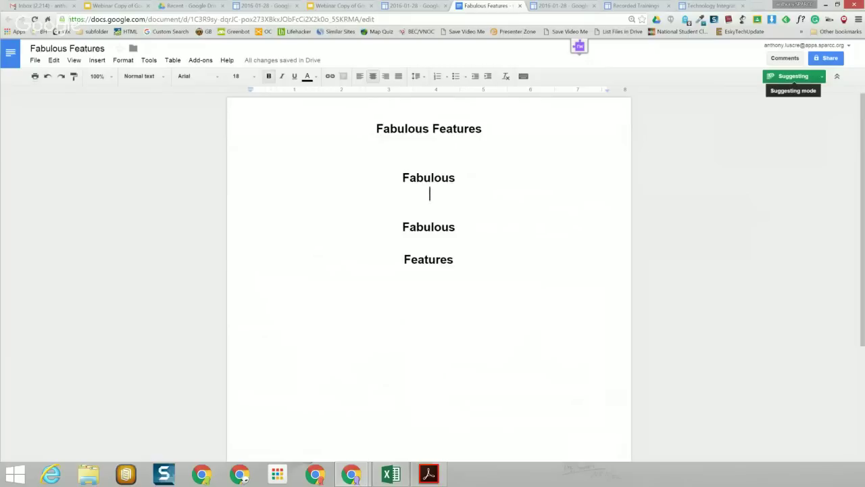
Return the document to Editing mode and advance the webinar slides to 'Insert...Special Characters'.
click(794, 75)
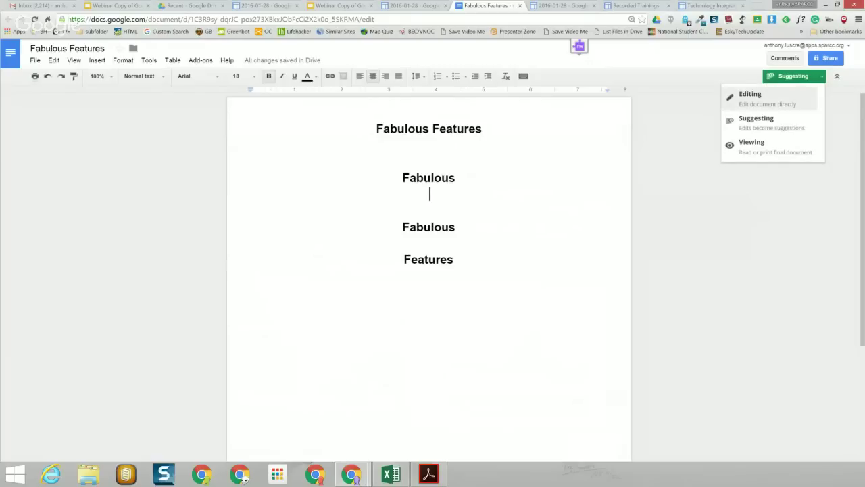
click(750, 98)
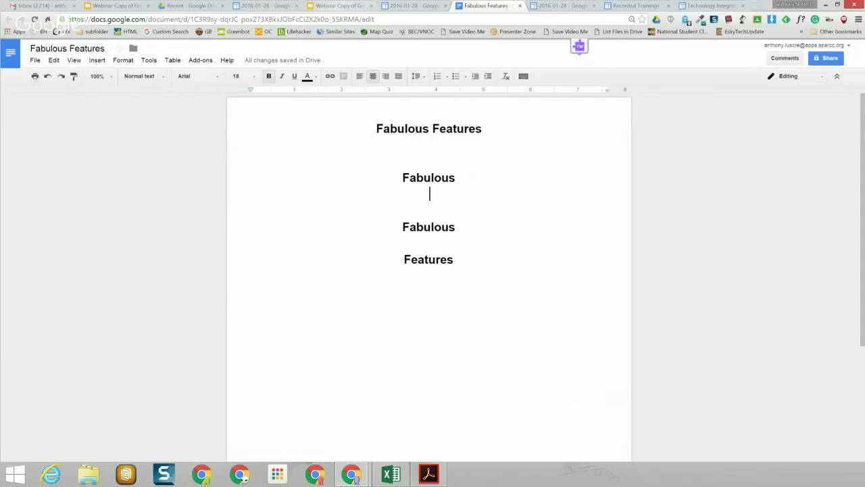
click(338, 5)
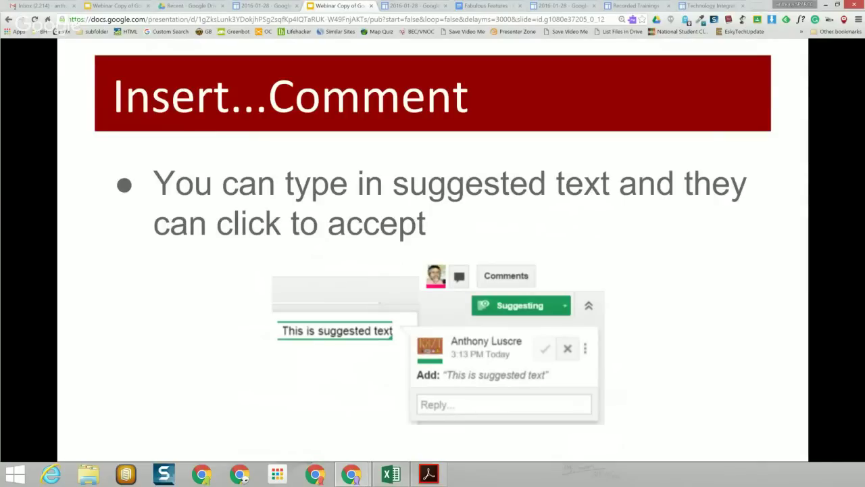
key(Right)
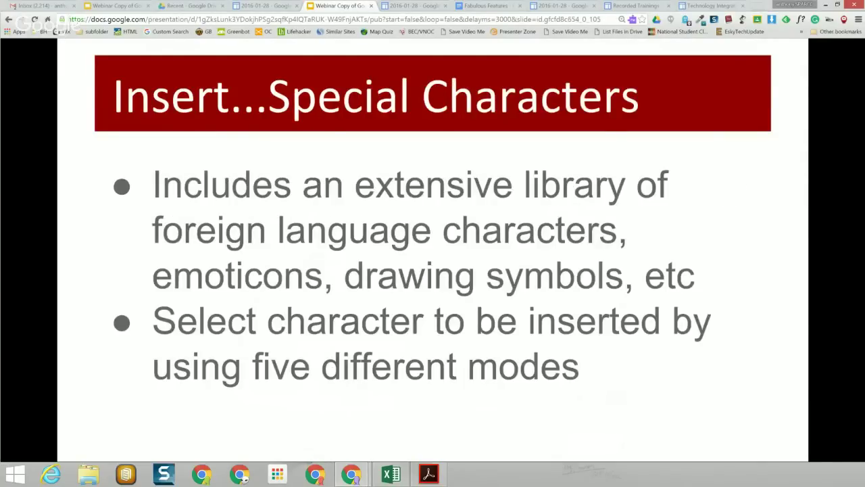
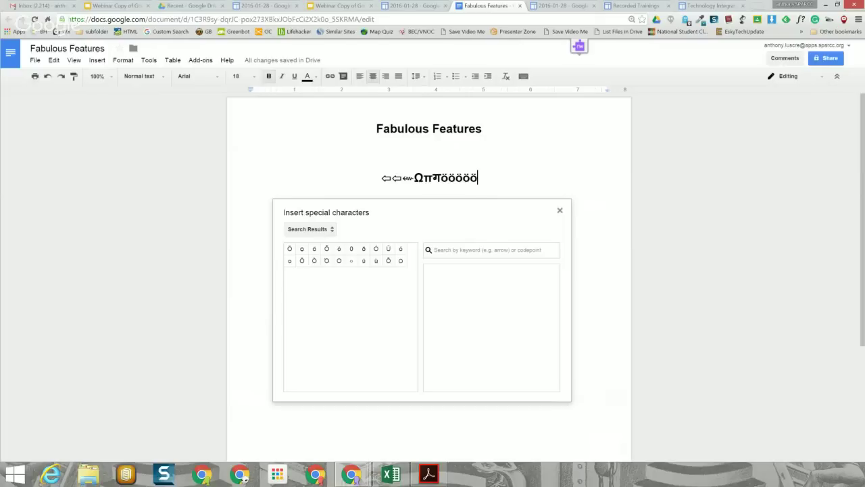
Delete the line of inserted special characters (arrows, Ω, π, ö) below the title.
key(Escape)
key(shift+Home)
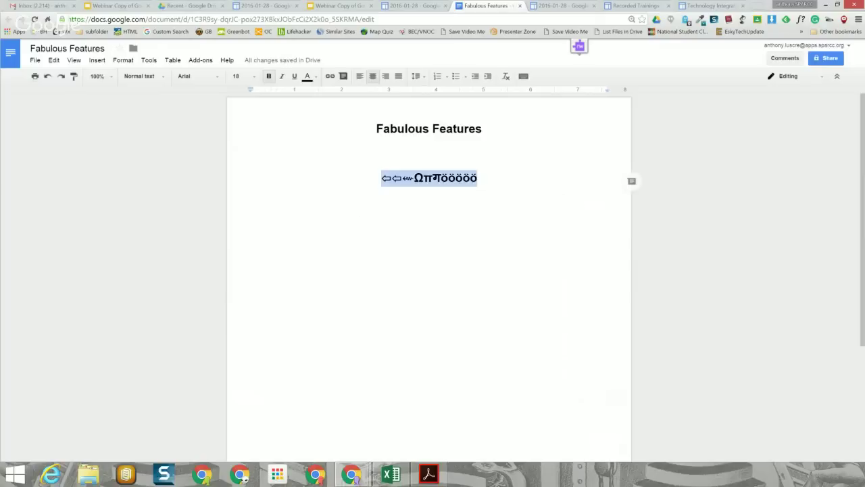
key(Delete)
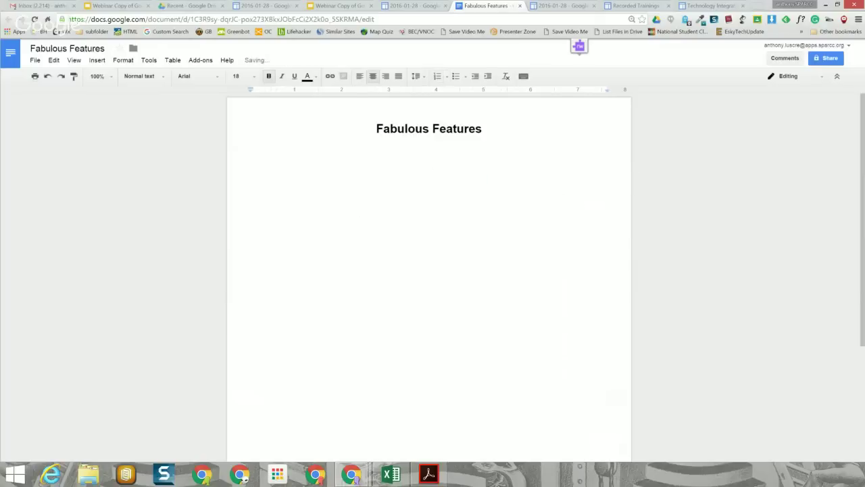
click(340, 6)
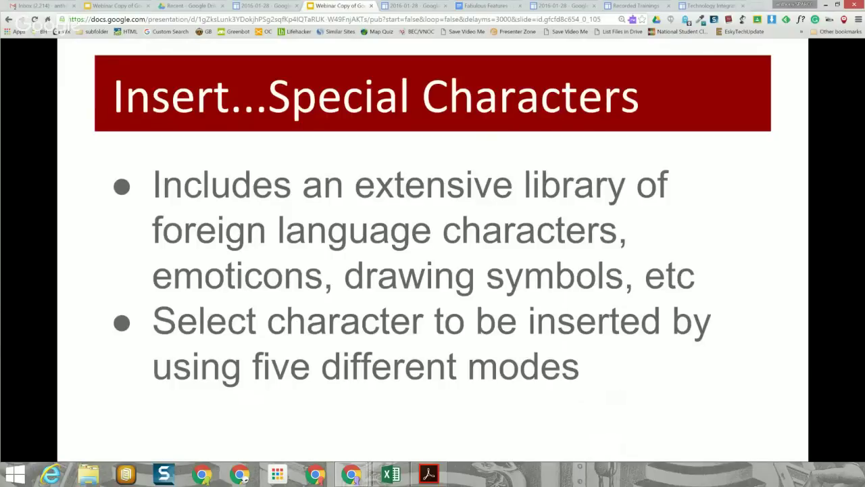
key(Right)
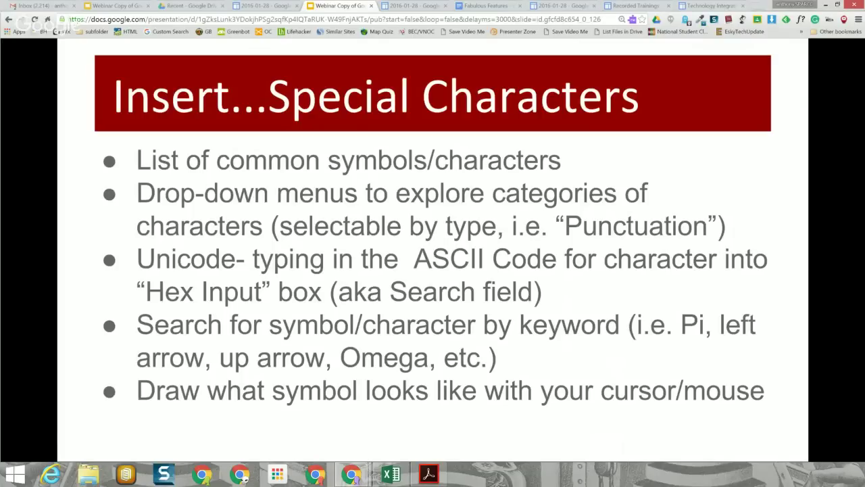
key(Right)
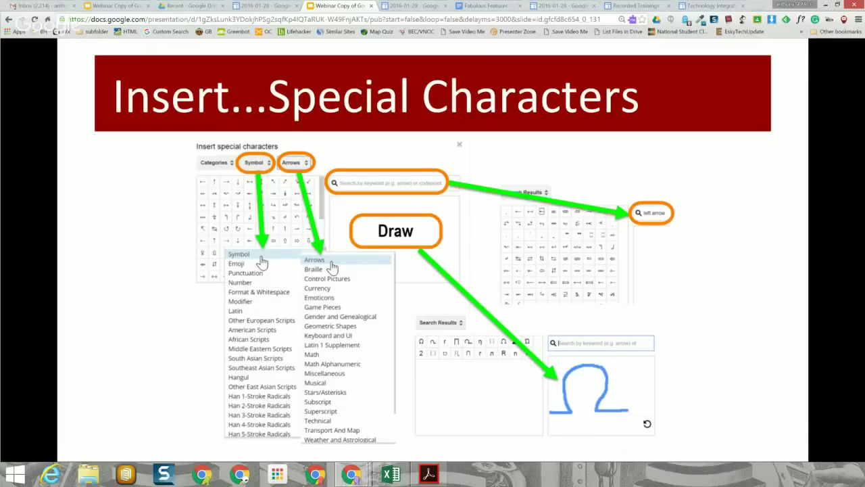
key(Right)
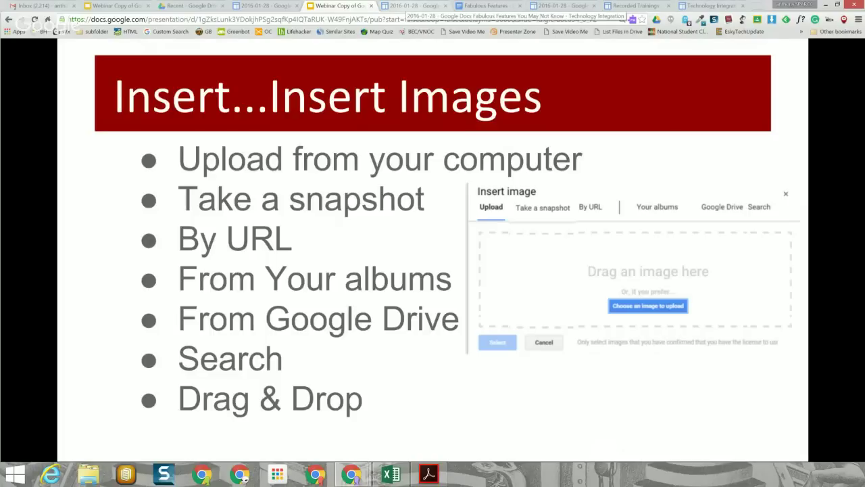
click(487, 6)
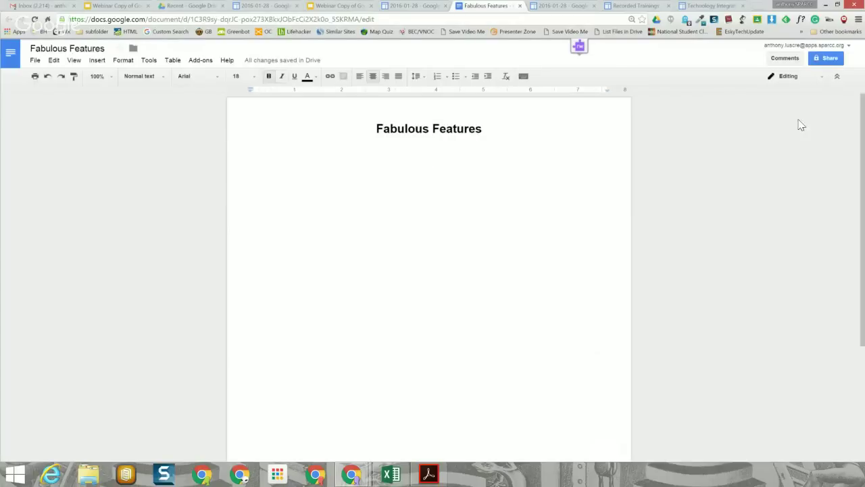
Insert the 12spreadsheets.png graphic uploaded from the computer.
key(alt+i)
key(Down)
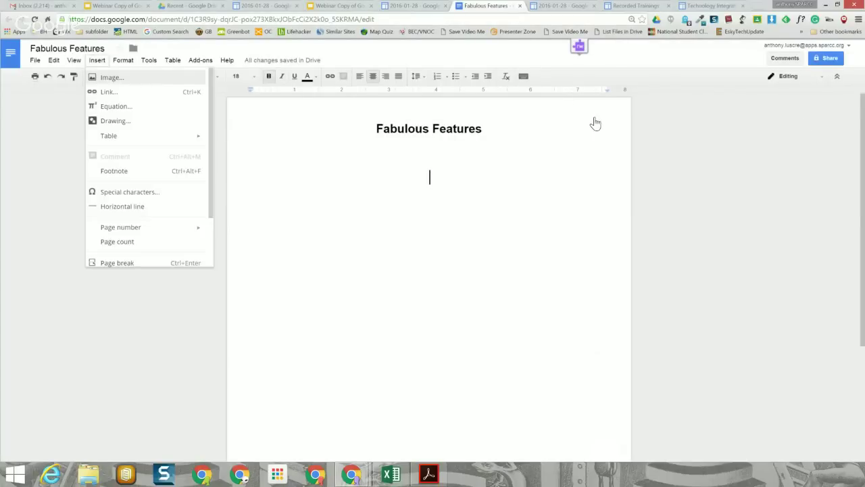
key(Return)
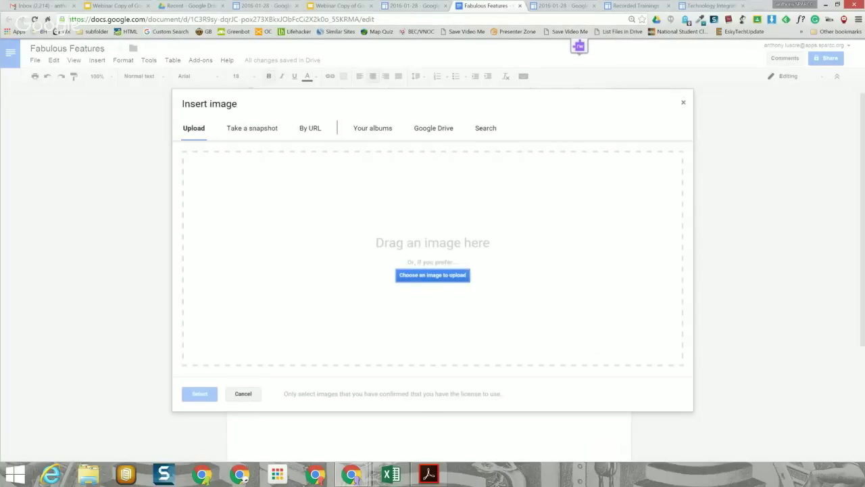
click(432, 275)
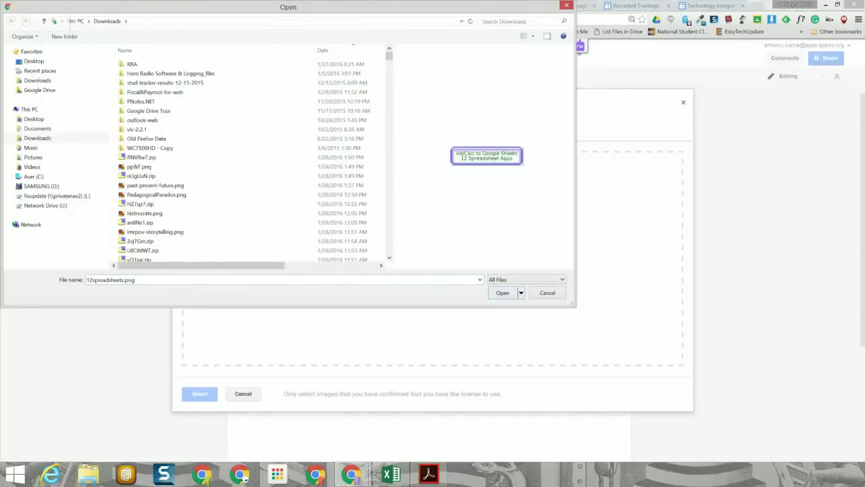
key(Return)
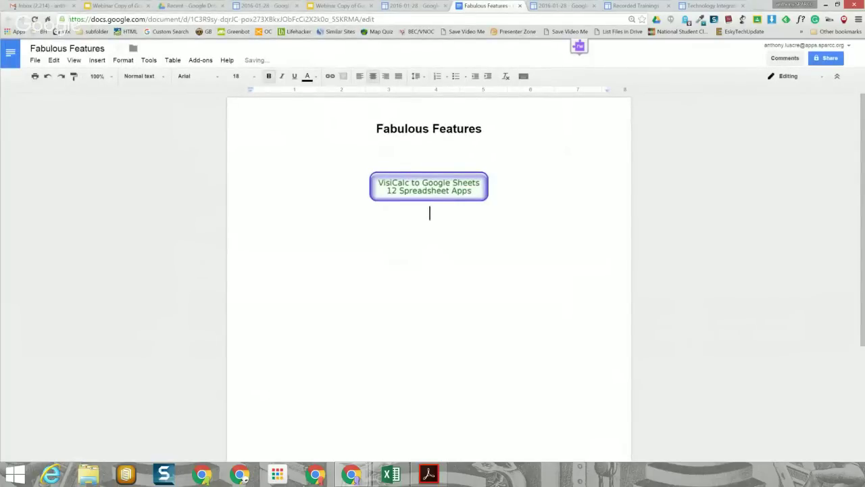
Insert a web-searched 'racoons' photo of a raccoon in grass and shrink it to under half width.
key(alt+i)
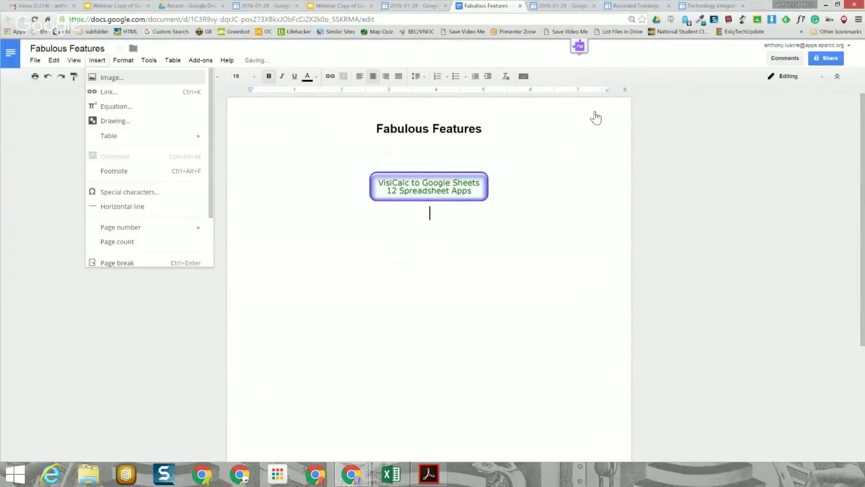
key(Return)
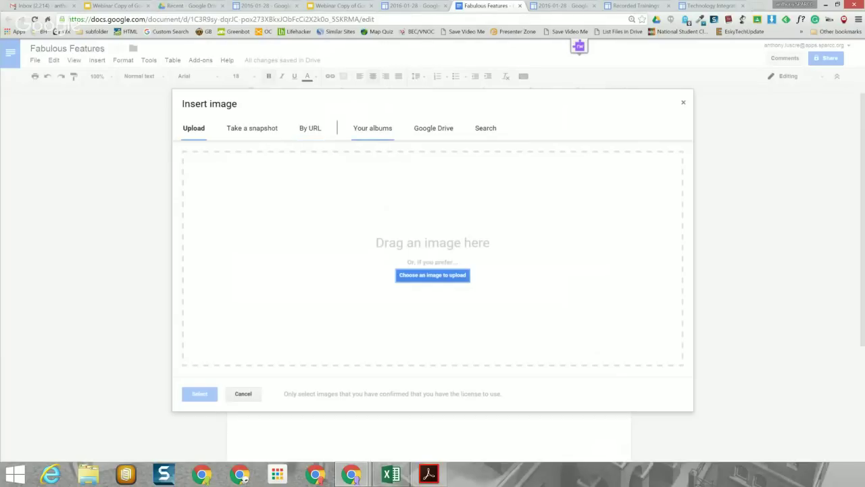
click(486, 128)
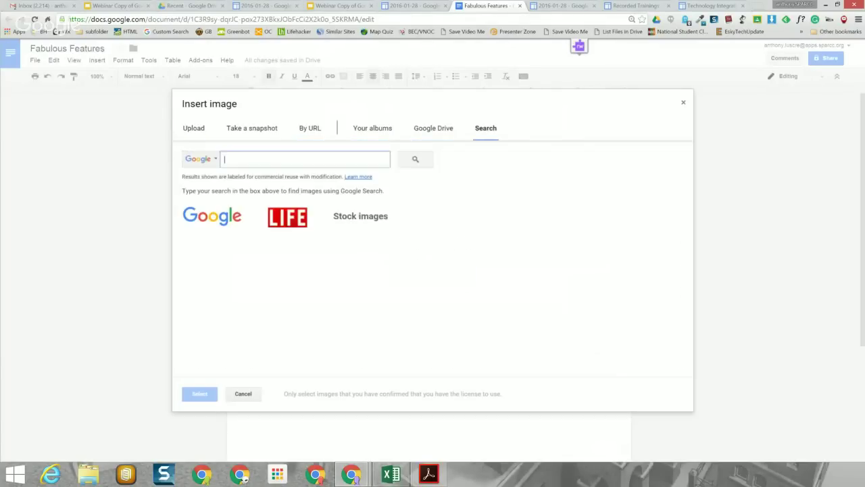
text(racoons)
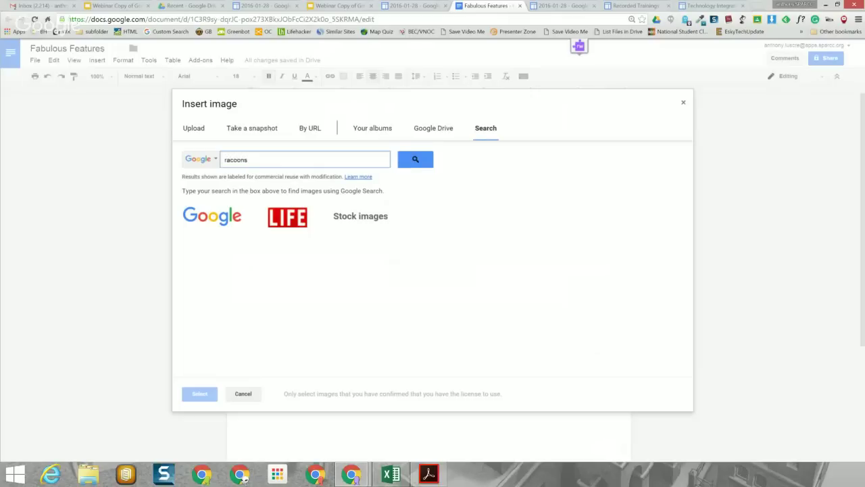
key(Return)
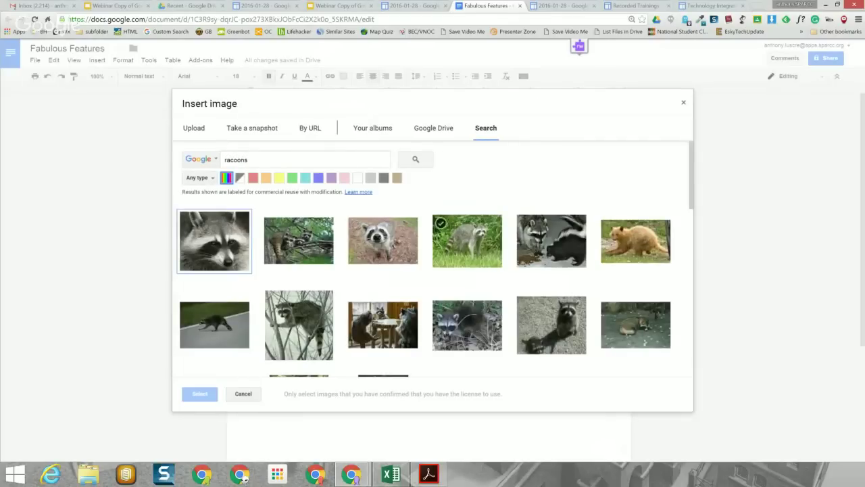
click(467, 240)
key(Return)
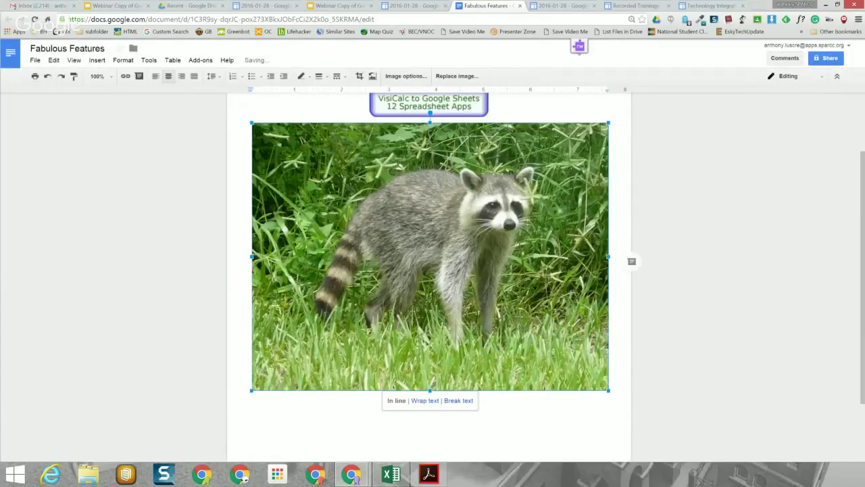
drag(608, 390, 405, 237)
click(508, 235)
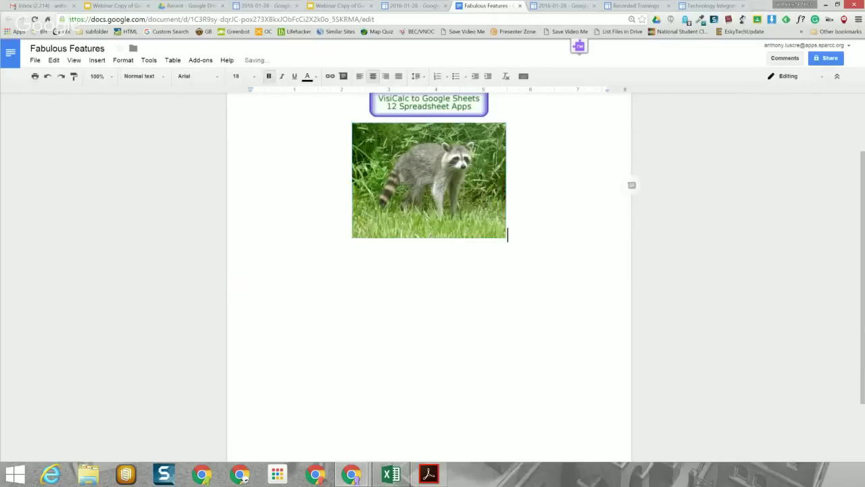
On a new line below the raccoon photo, insert a freshly captured webcam snapshot.
key(Return)
key(alt+i)
key(Down)
key(Down)
key(Down)
key(Down)
key(Down)
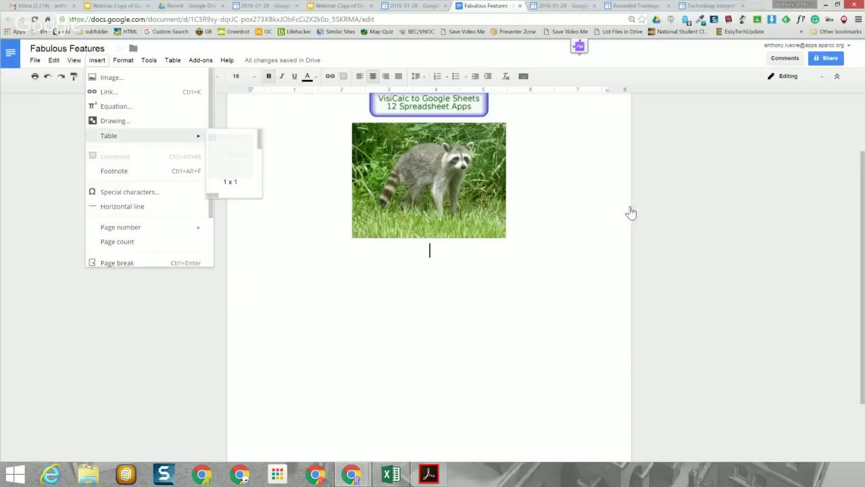
key(Down)
key(Down)
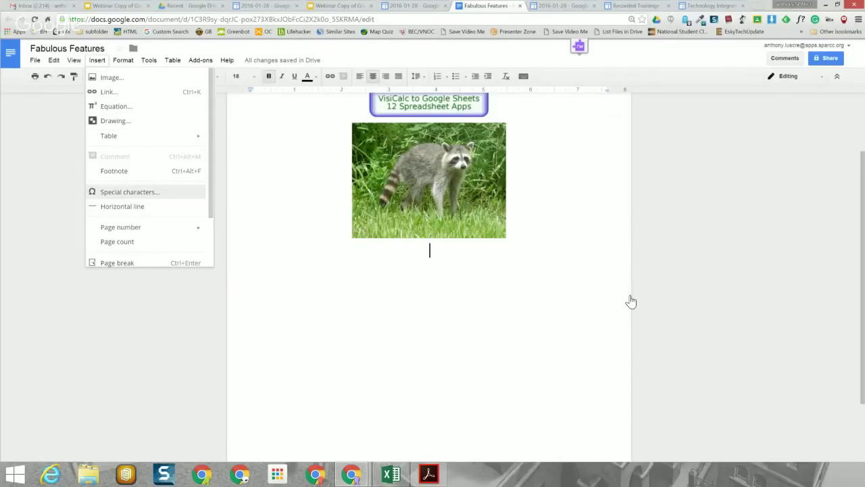
key(Up)
key(Up)
key(Up)
key(Up)
key(Up)
key(Up)
key(Return)
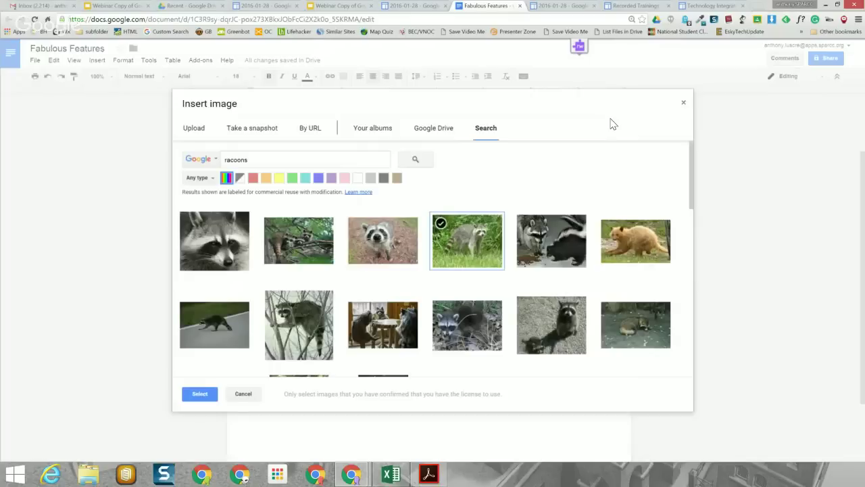
key(space)
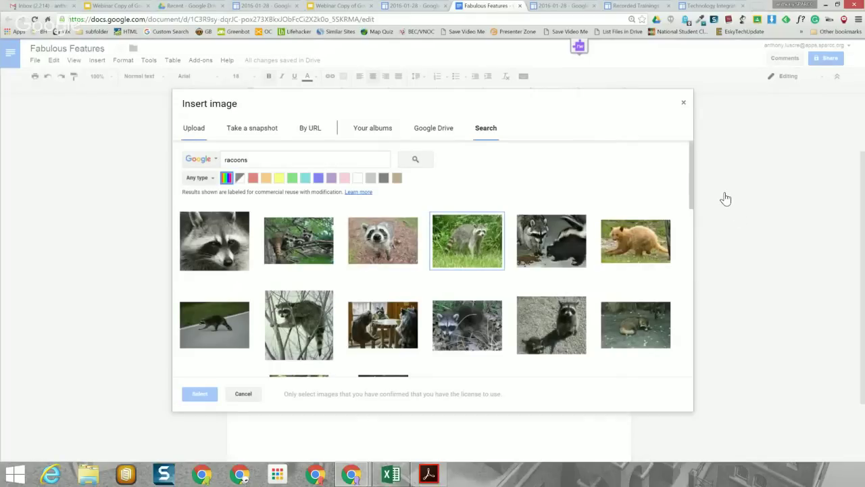
key(Right)
key(Return)
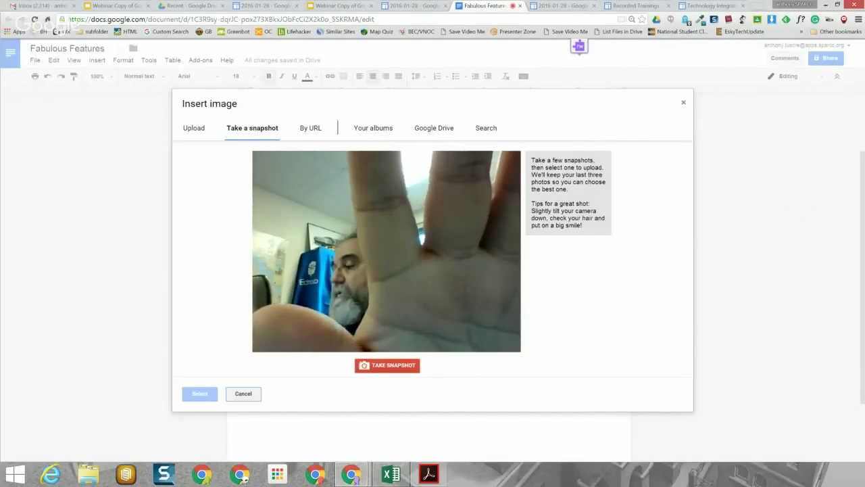
click(387, 365)
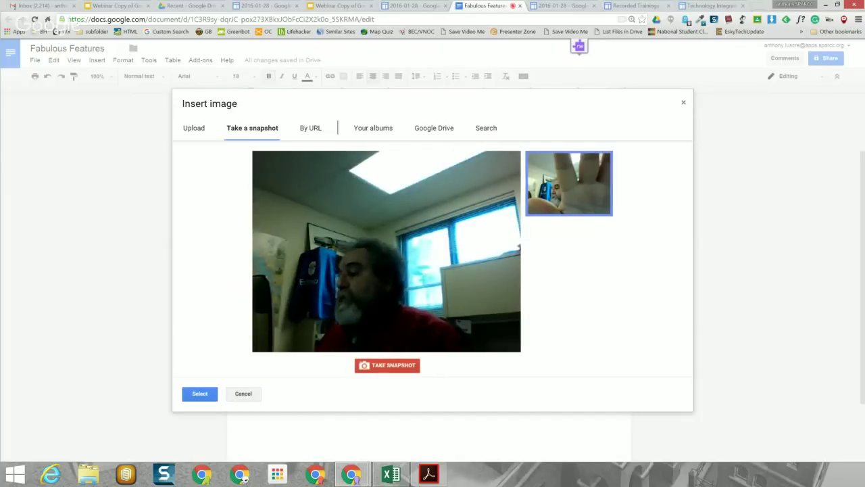
key(Return)
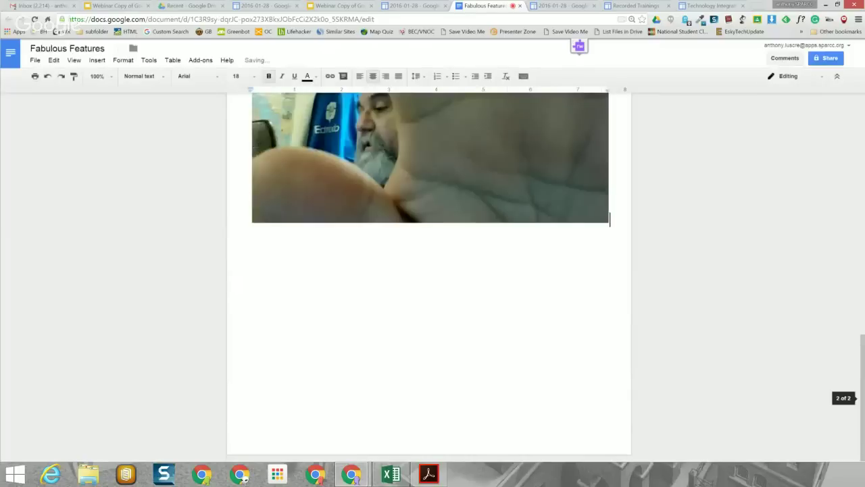
Resize the webcam photo to a smaller size, keeping it upright.
scroll(430, 270, up, 1)
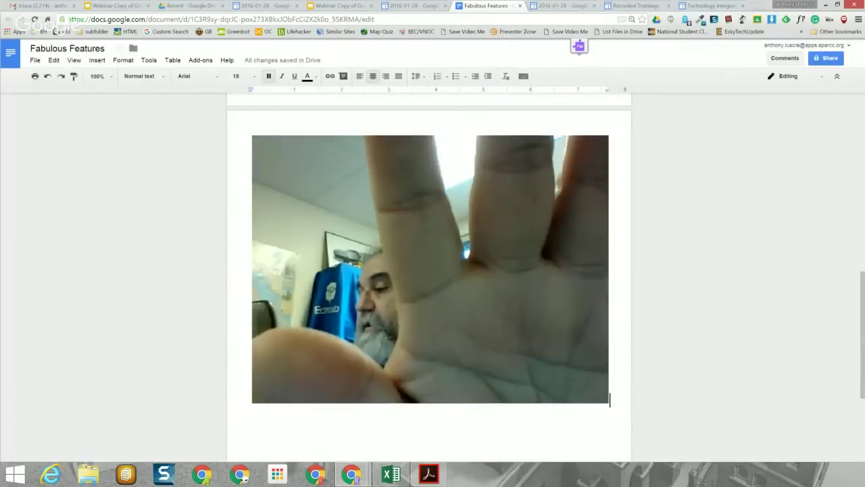
click(430, 269)
scroll(430, 269, down, 3)
scroll(430, 269, up, 2)
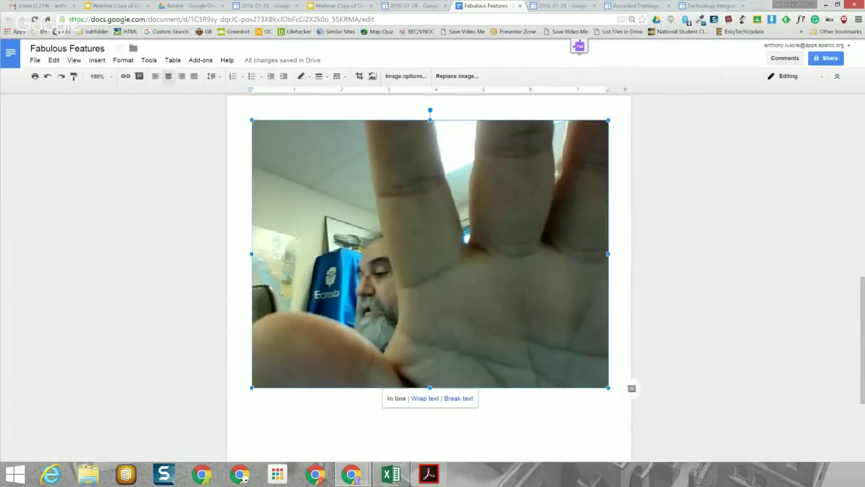
drag(608, 390, 400, 234)
click(505, 269)
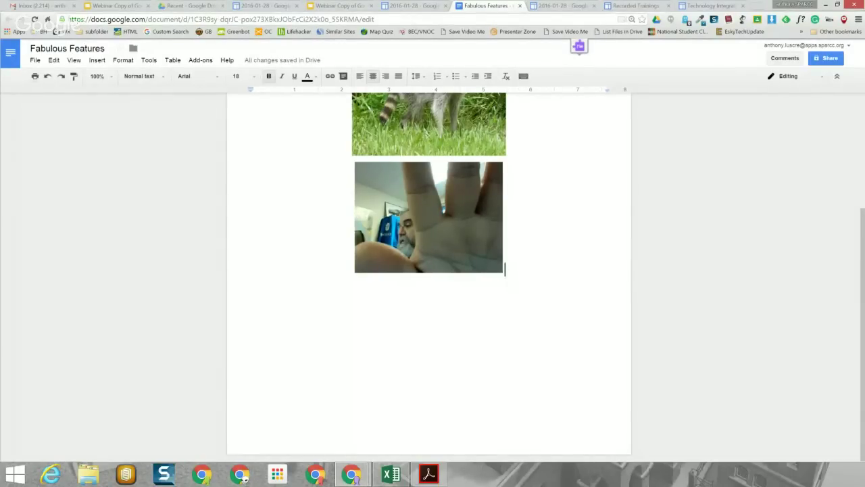
click(428, 217)
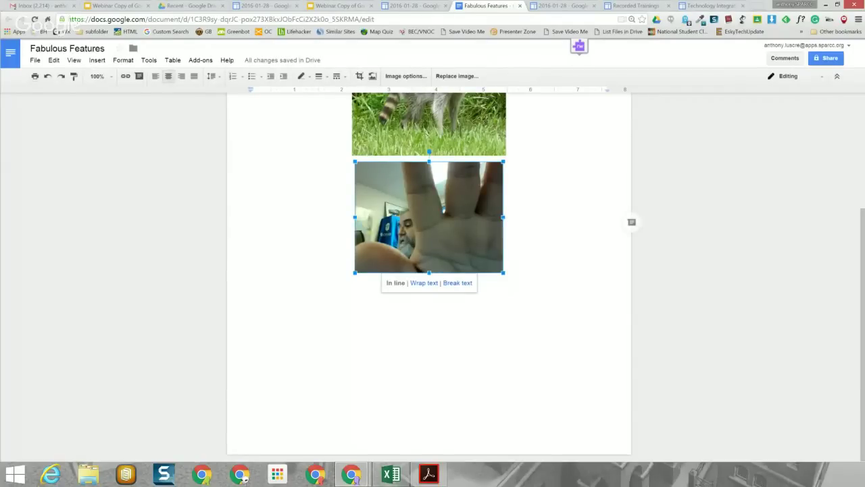
mouse_move(429, 152)
mouse_down()
mouse_move(442, 153)
mouse_move(430, 152)
mouse_up()
mouse_move(503, 217)
mouse_down()
mouse_move(538, 217)
mouse_move(493, 217)
mouse_move(504, 217)
mouse_up()
click(506, 269)
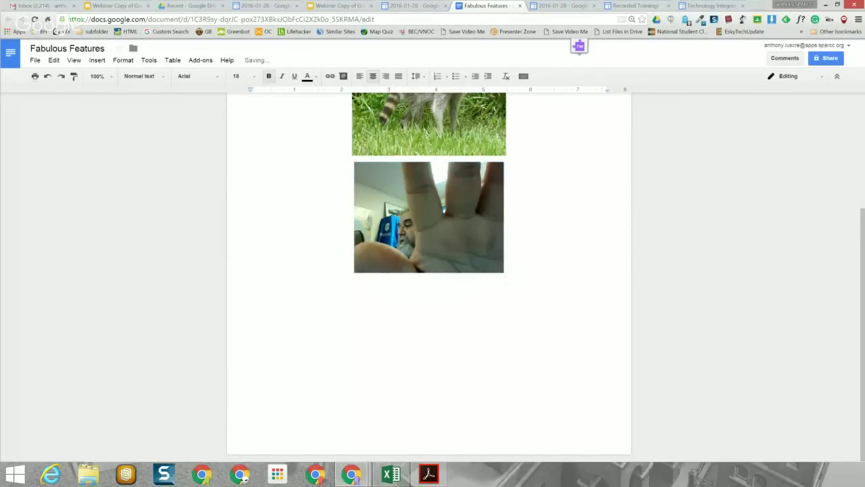
Crop the webcam photo's left side, bottom and top edges.
click(502, 267)
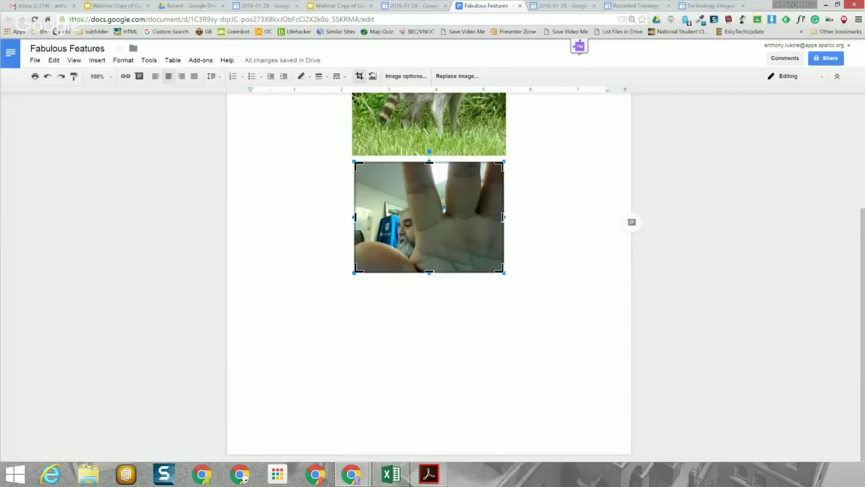
drag(355, 217, 400, 217)
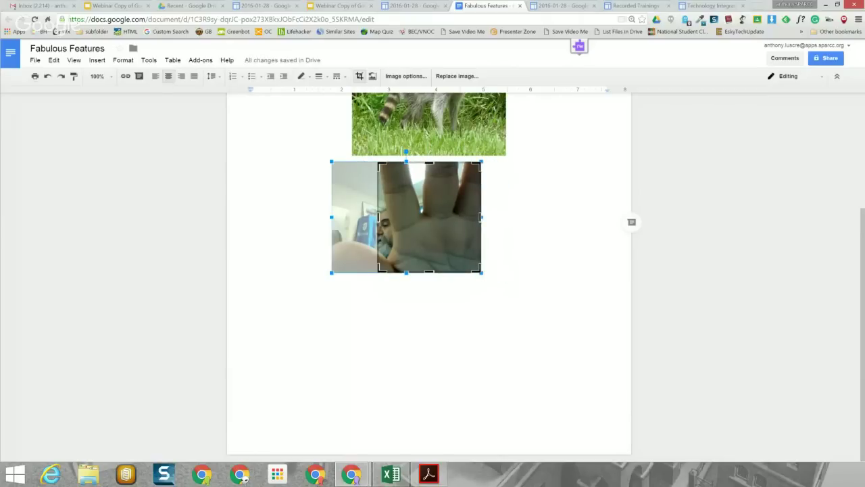
drag(406, 272, 407, 252)
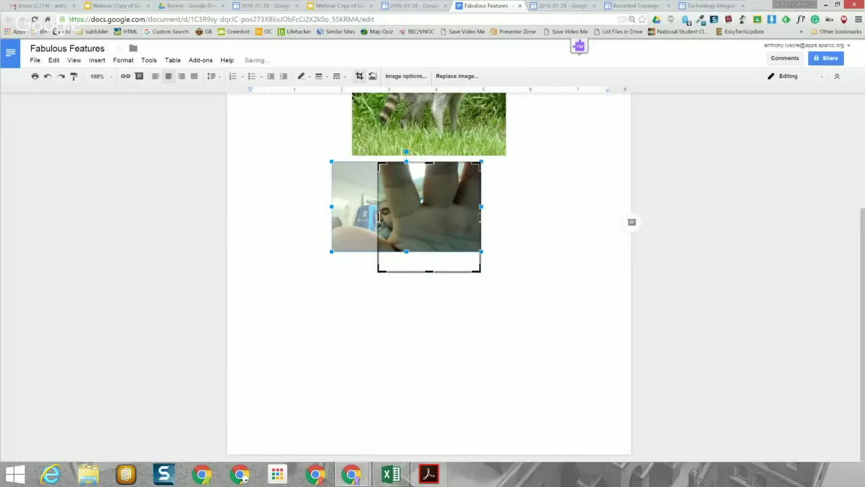
drag(429, 163, 430, 178)
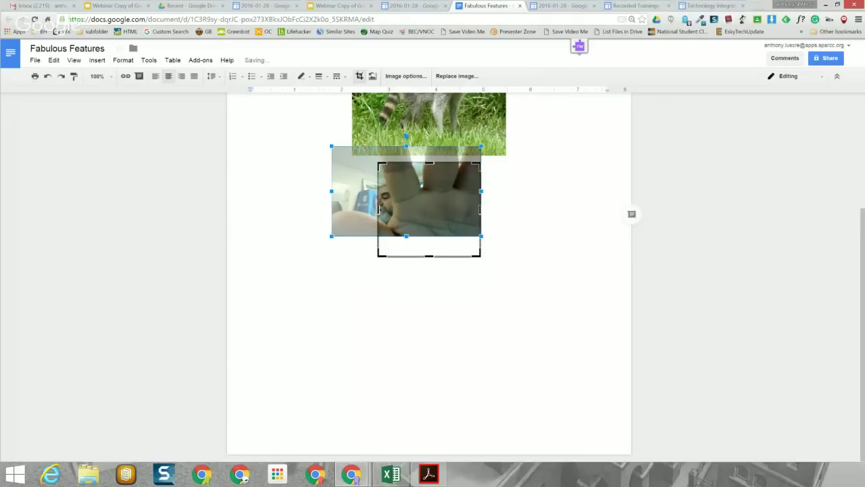
key(Return)
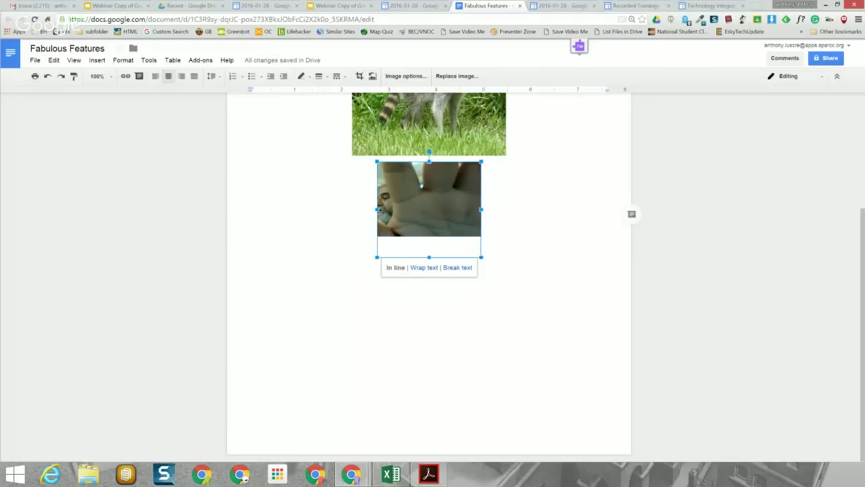
Switch to the webinar slides and advance to the Format...Fonts (Web Fonts) slide.
click(483, 254)
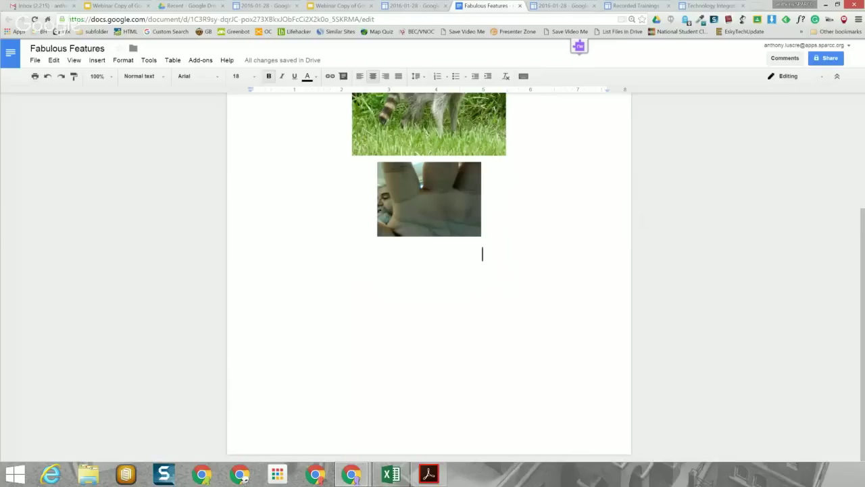
click(429, 198)
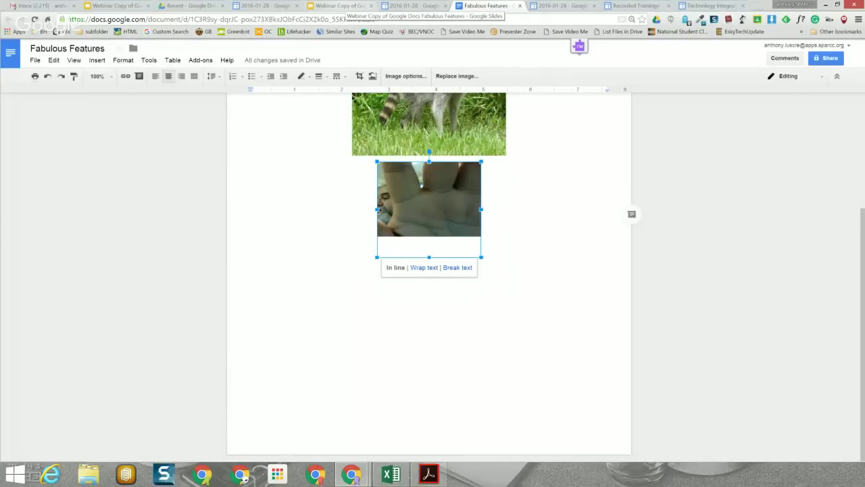
click(338, 5)
key(Right)
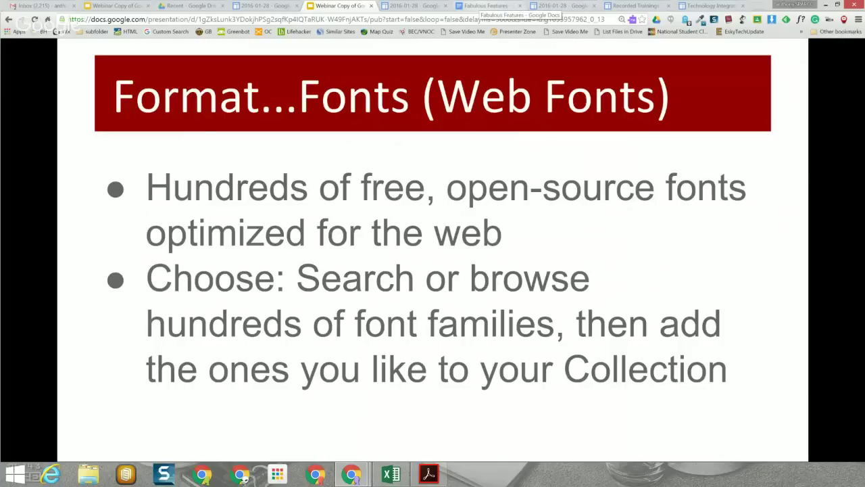
Delete the webcam, raccoon and VisiCalc images and type the title 'Fabulous Features'.
click(486, 6)
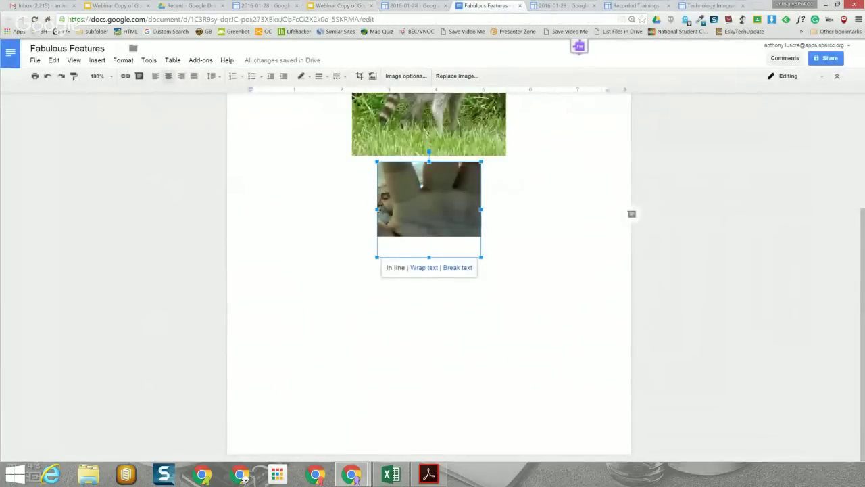
key(BackSpace)
key(BackSpace)
key(BackSpace)
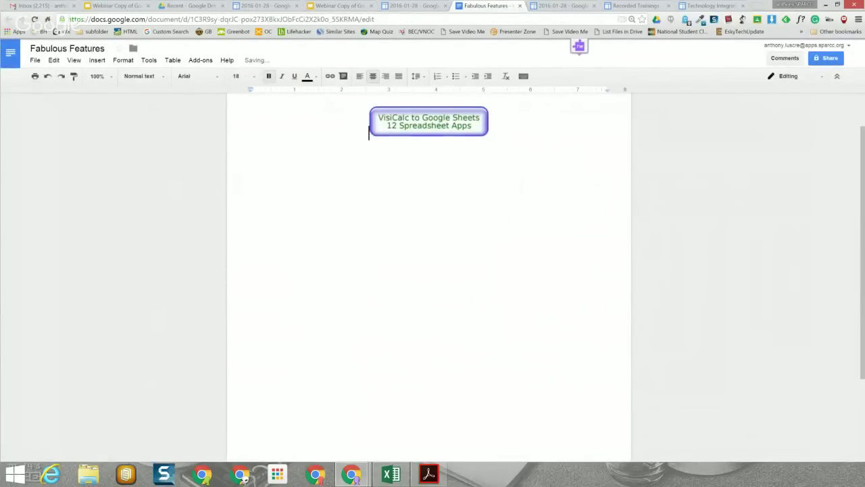
key(BackSpace)
key(BackSpace)
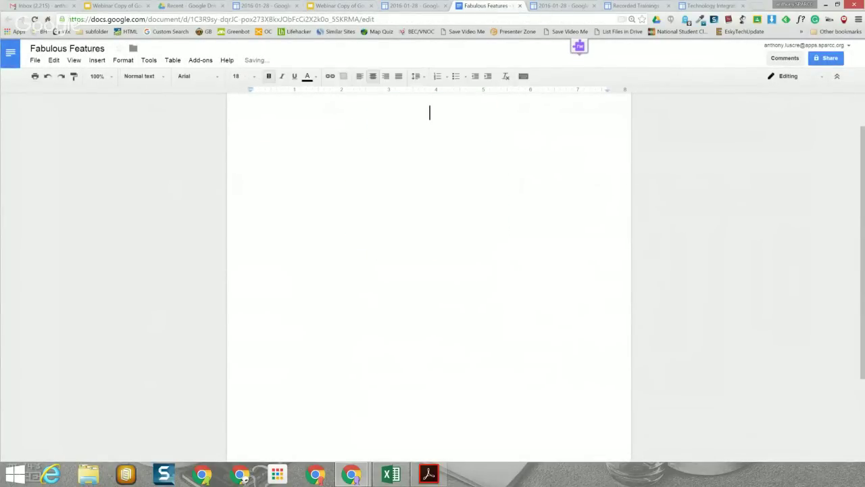
text(Fabulous Features)
key(Return)
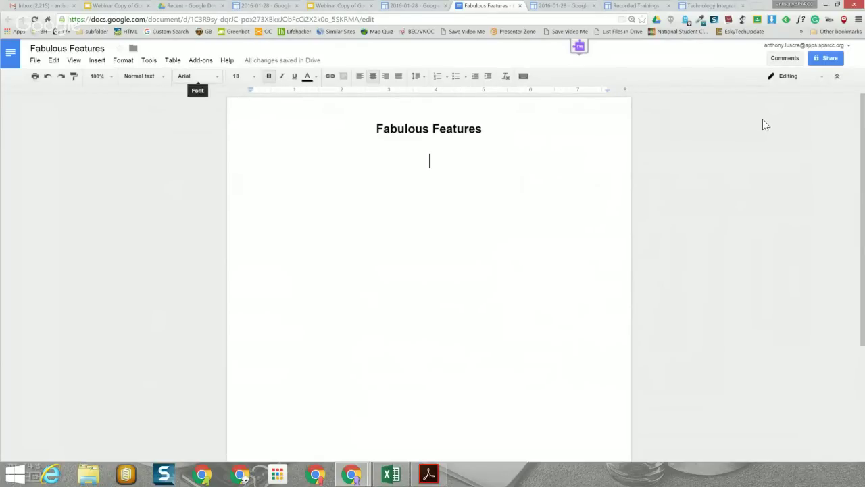
Open the font list and scroll down to its More fonts entry.
click(198, 75)
drag(307, 117, 307, 166)
scroll(240, 186, down, 5)
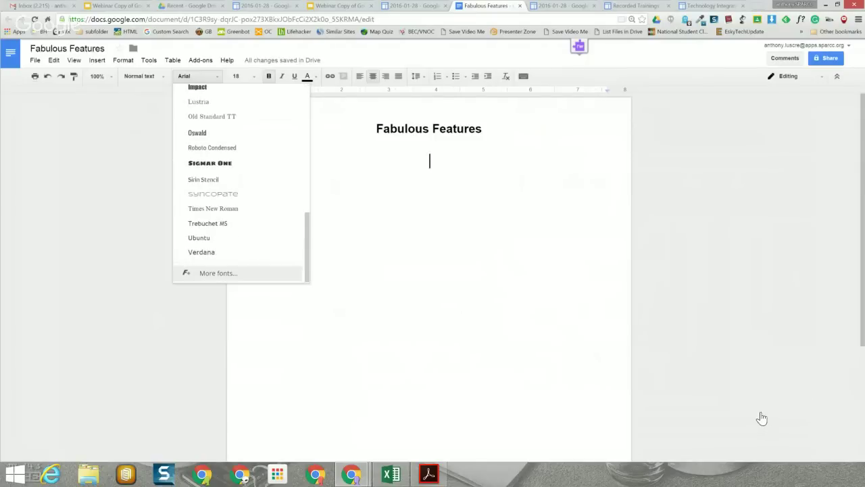
Add the Handwriting font Architects Daughter to My fonts, then select the Fabulous Features heading.
key(Return)
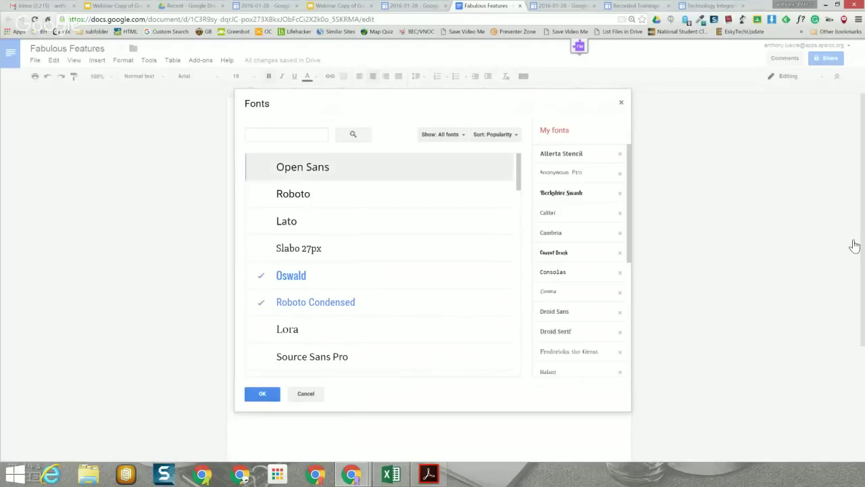
click(496, 135)
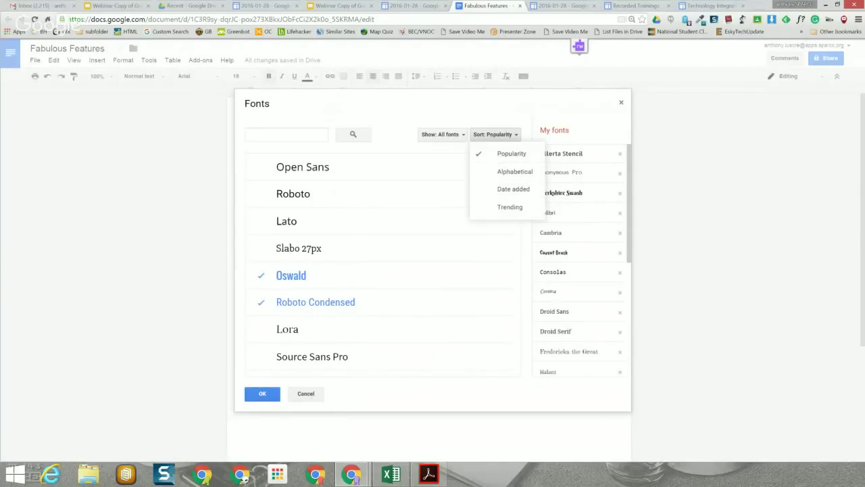
click(443, 133)
click(463, 189)
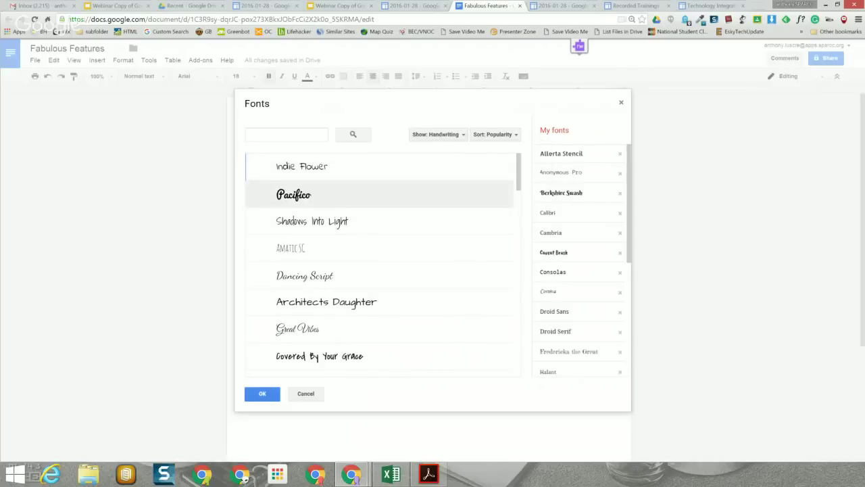
scroll(382, 264, down, 2)
scroll(382, 264, up, 2)
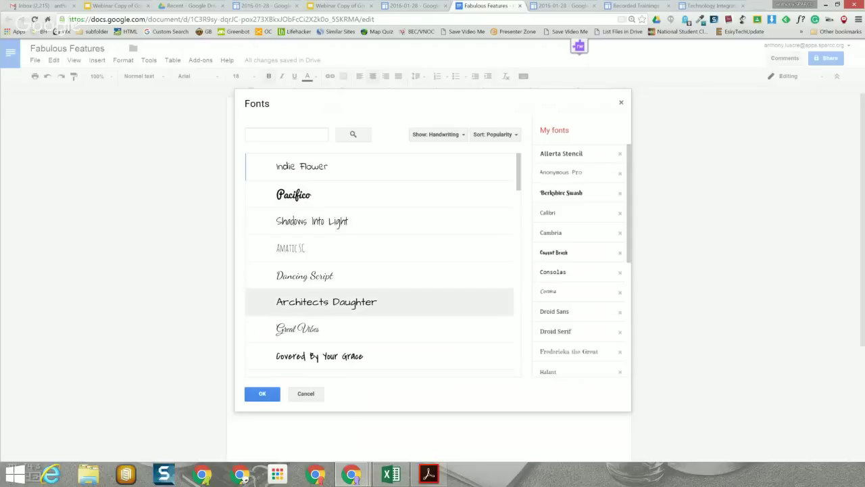
click(327, 301)
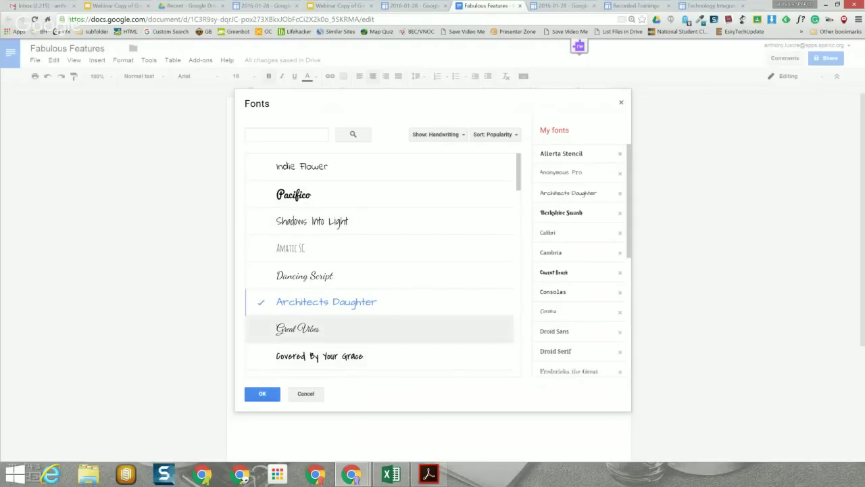
click(263, 394)
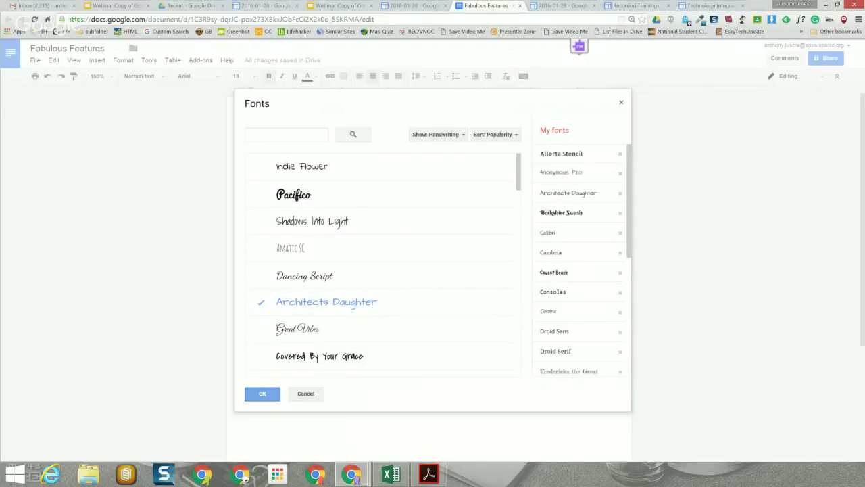
drag(376, 129, 476, 128)
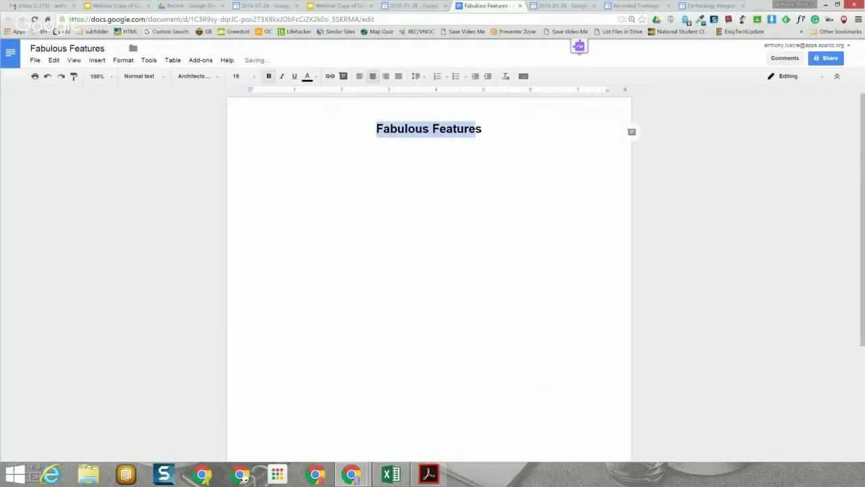
Apply Architects Daughter to the Fabulous Features heading, then return to the webinar slides.
click(198, 76)
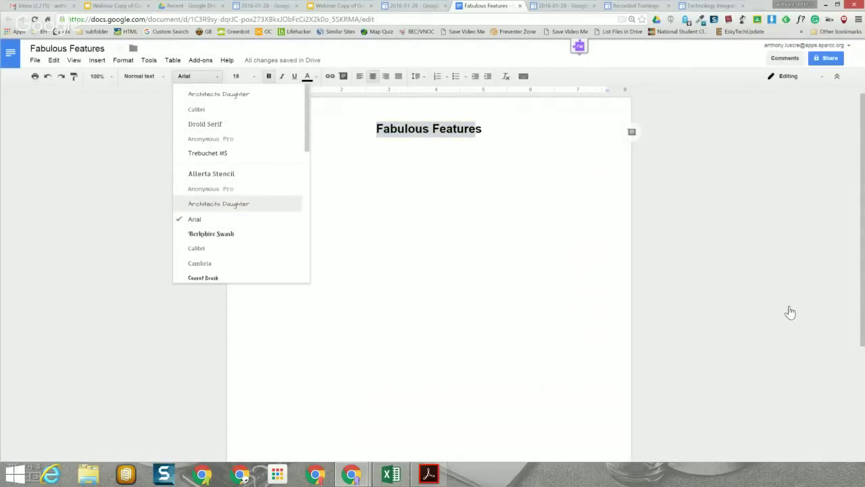
key(Return)
click(429, 194)
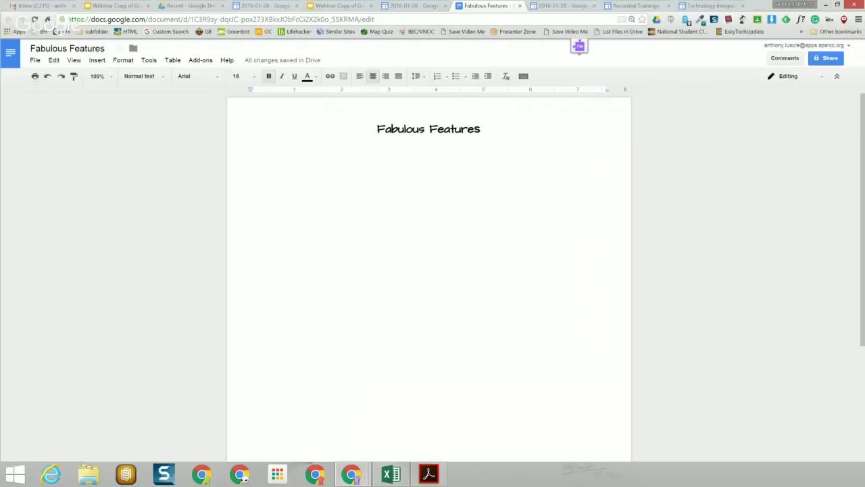
click(345, 5)
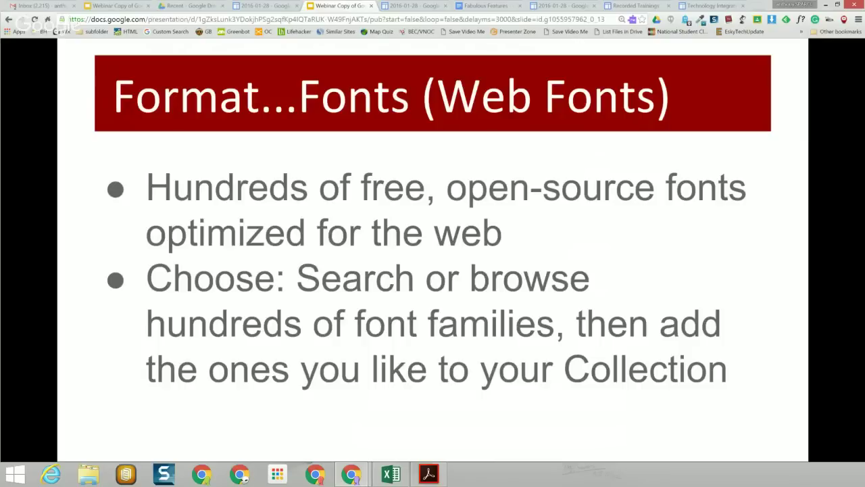
Advance two slides to Format...Clear Formatting, then go back to the Fabulous Features title.
key(Right)
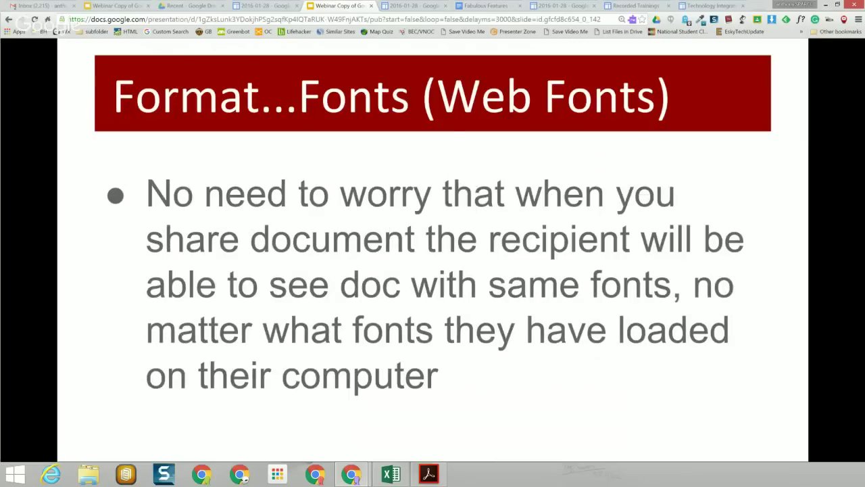
key(Right)
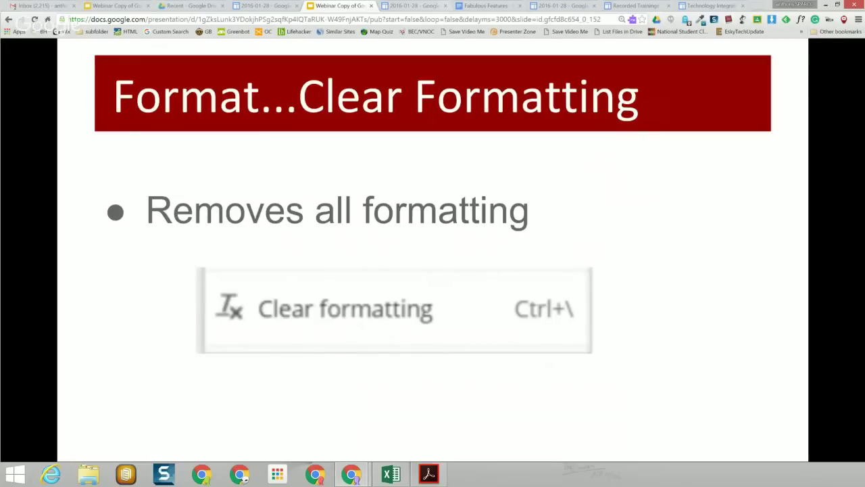
click(484, 6)
click(377, 129)
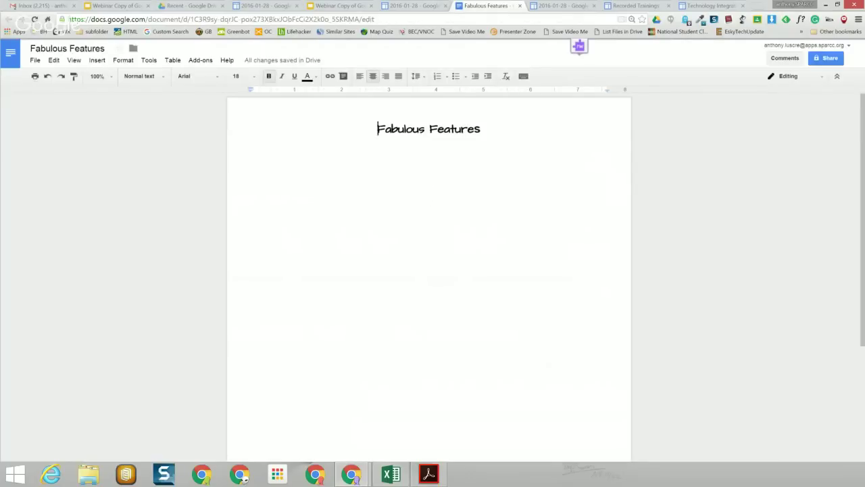
Clear the title's formatting, undo it to restore Architects Daughter, then return to the slides.
key(shift+Right)
key(shift+Right)
key(shift+Right)
key(shift+Right)
key(shift+Right)
key(shift+Right)
key(shift+Right)
key(shift+Right)
key(shift+Right)
key(shift+Right)
key(shift+Right)
key(shift+Right)
key(shift+Right)
key(shift+Right)
key(shift+Right)
key(shift+Right)
key(shift+Right)
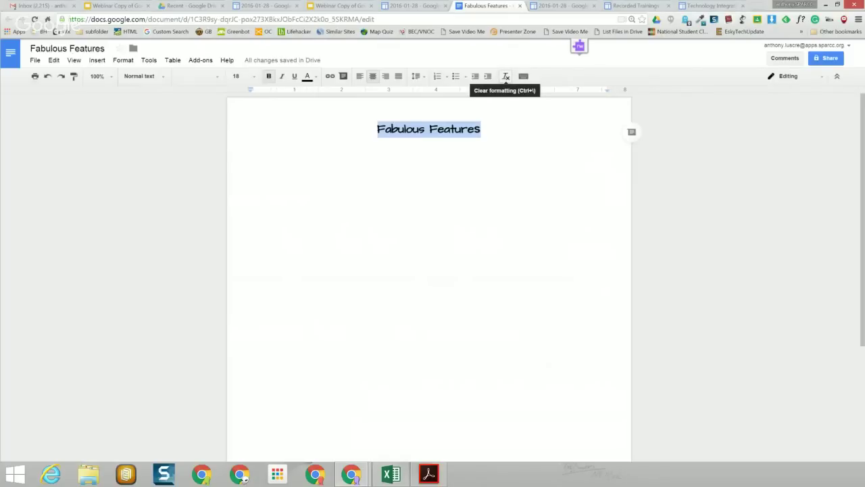
click(506, 76)
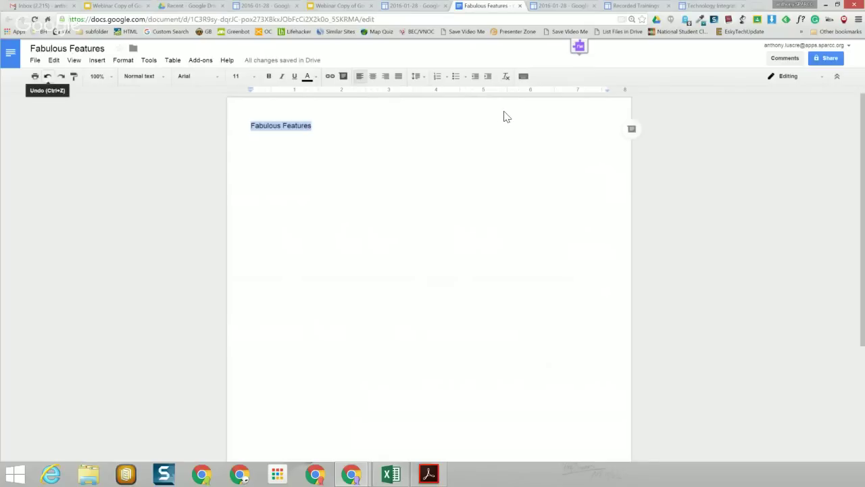
key(ctrl+z)
click(430, 177)
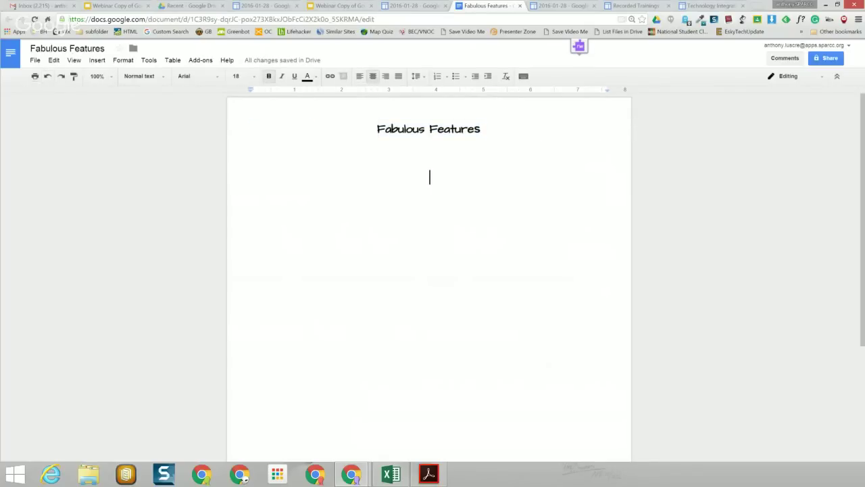
click(340, 5)
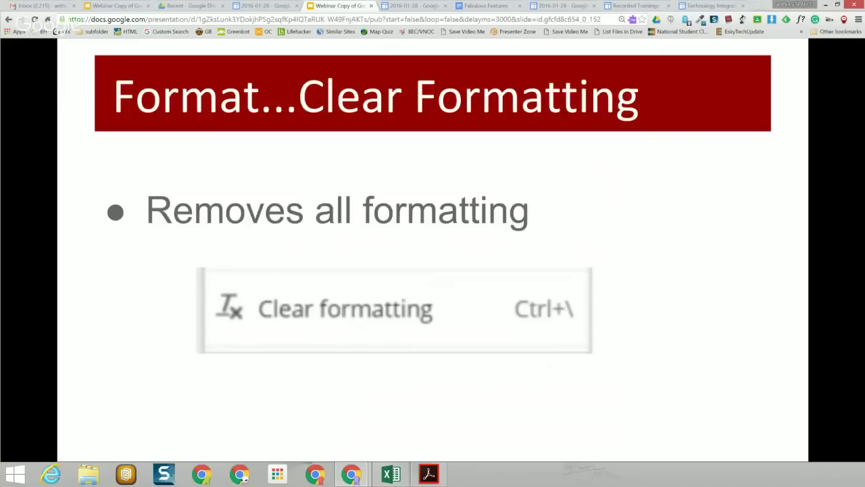
Show the Tools...Research Tool slide, then switch back to the Fabulous Features document.
key(Right)
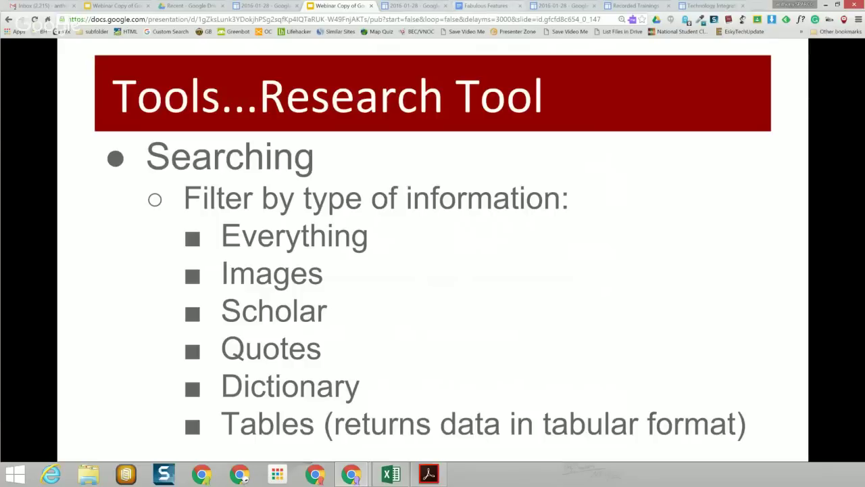
click(485, 5)
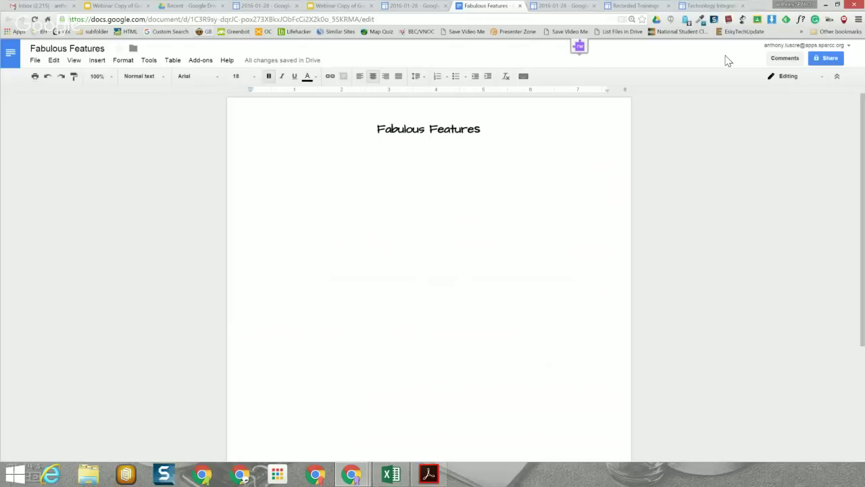
Open the Research panel from the Tools menu.
key(alt+t)
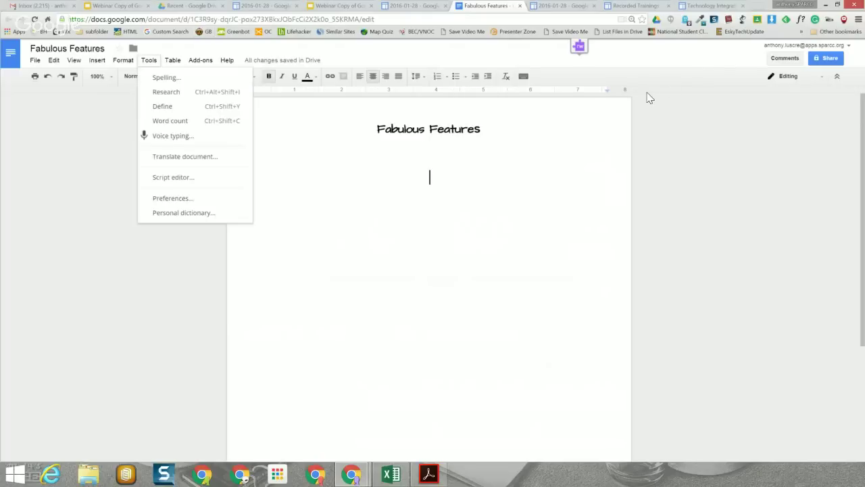
key(Down)
key(Return)
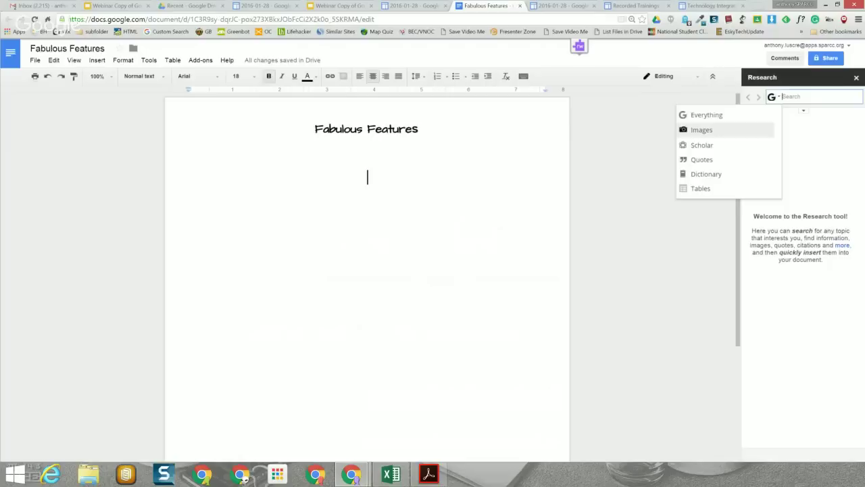
Place the caret below the title and set the Research filter to Everything.
click(367, 194)
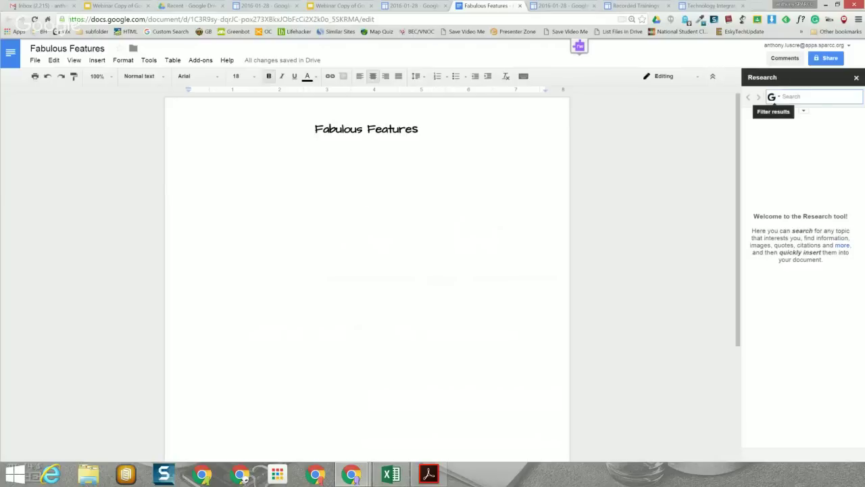
click(774, 97)
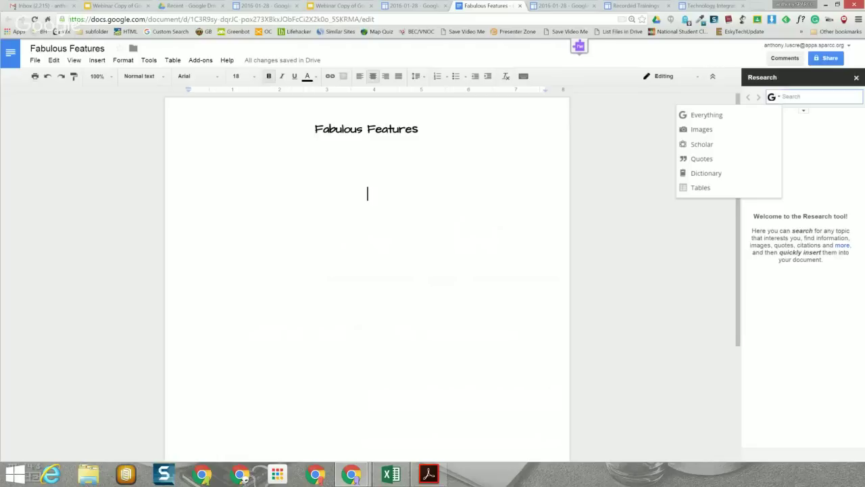
click(706, 114)
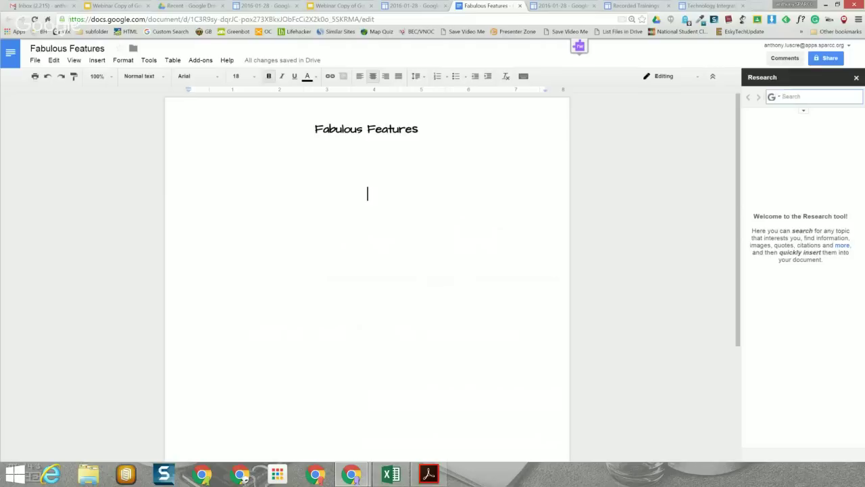
Search Research for 'Racoon' and look over the returned results.
text(Racoon)
key(Return)
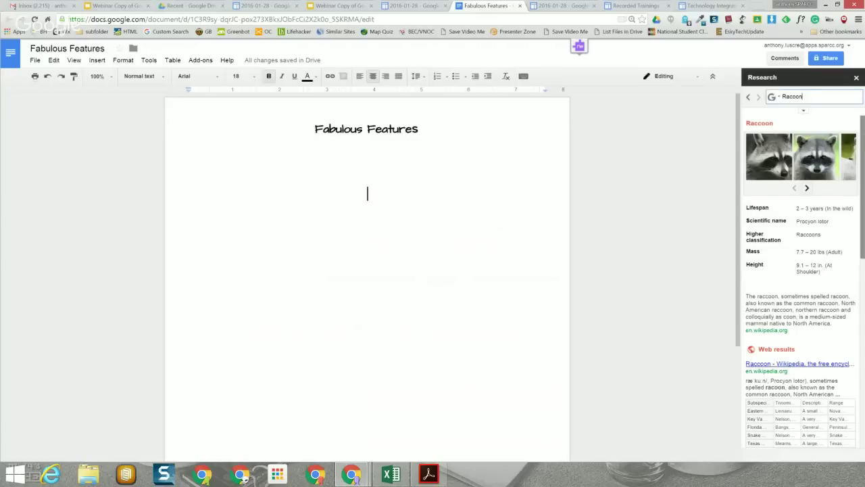
scroll(801, 281, down, 5)
scroll(801, 282, up, 5)
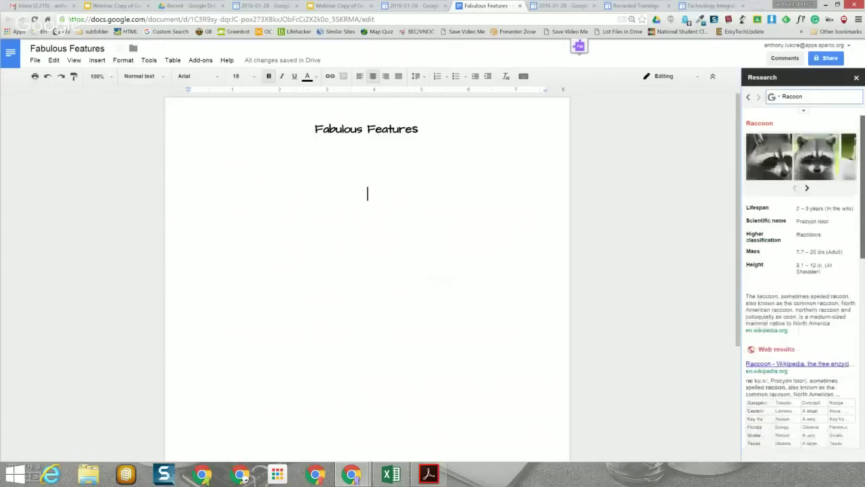
Drag a raccoon photo from the Research photo results in under the title.
click(807, 188)
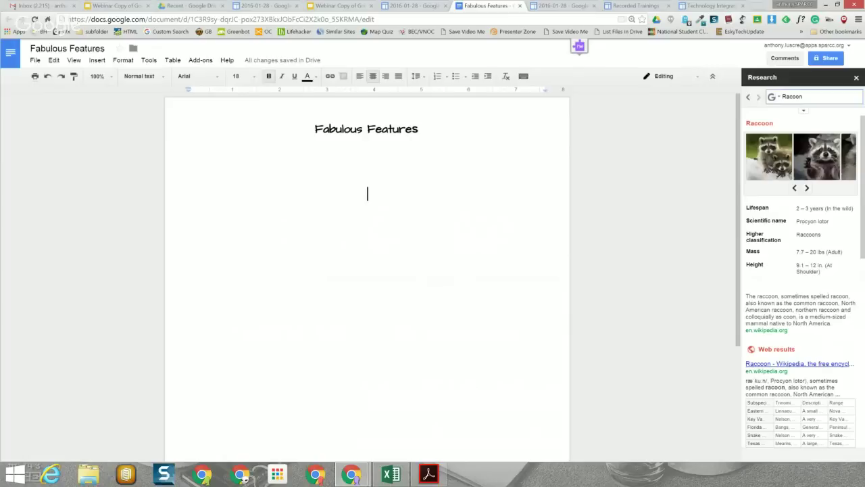
mouse_move(769, 157)
drag(777, 156, 397, 206)
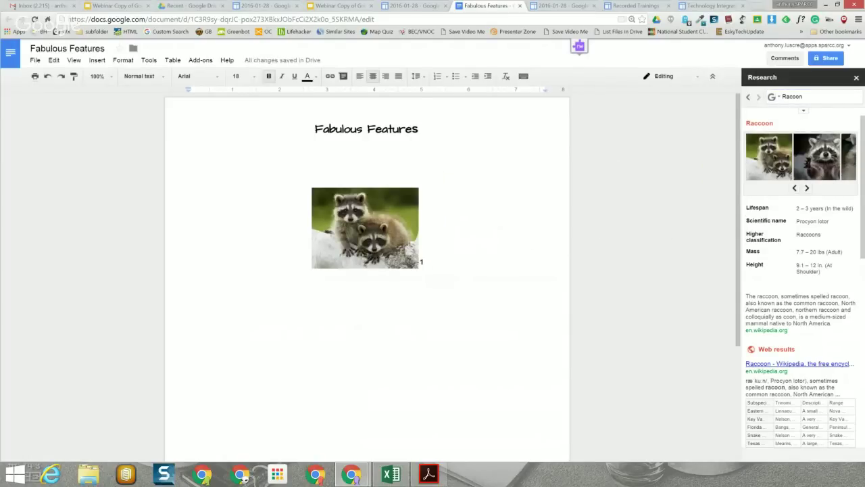
click(399, 261)
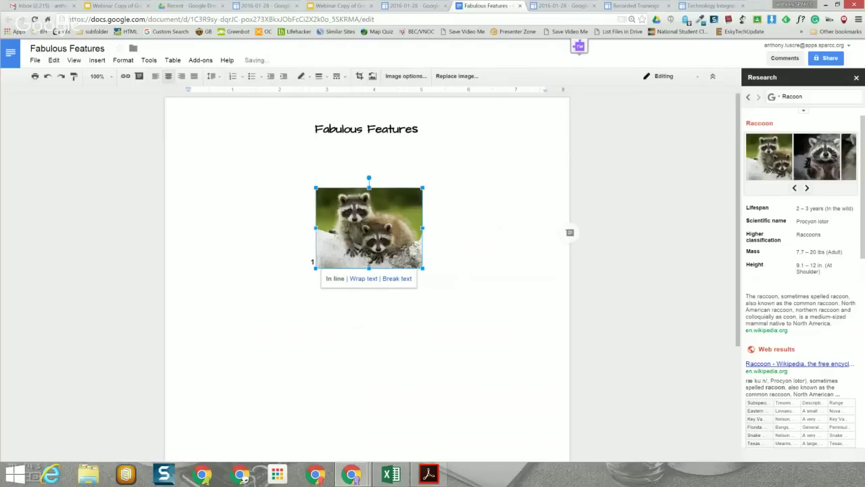
Set the footnote marker 1 beside the photo to size 36.
drag(315, 262, 310, 262)
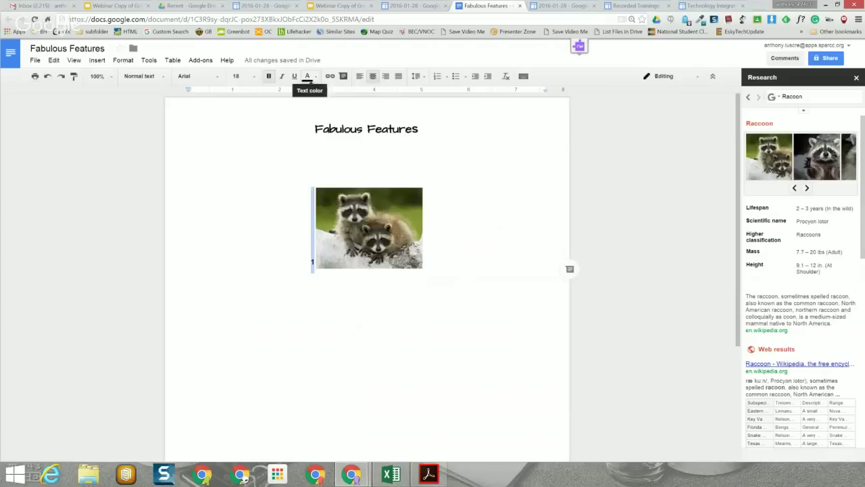
click(308, 77)
click(239, 76)
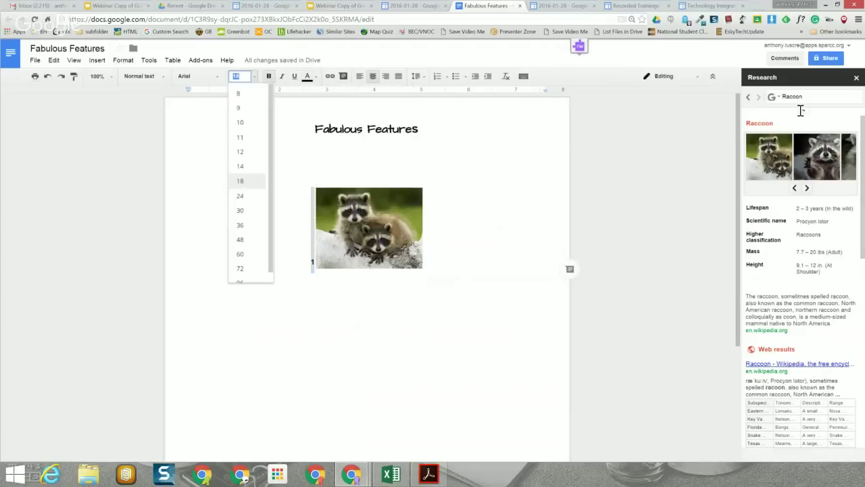
click(240, 224)
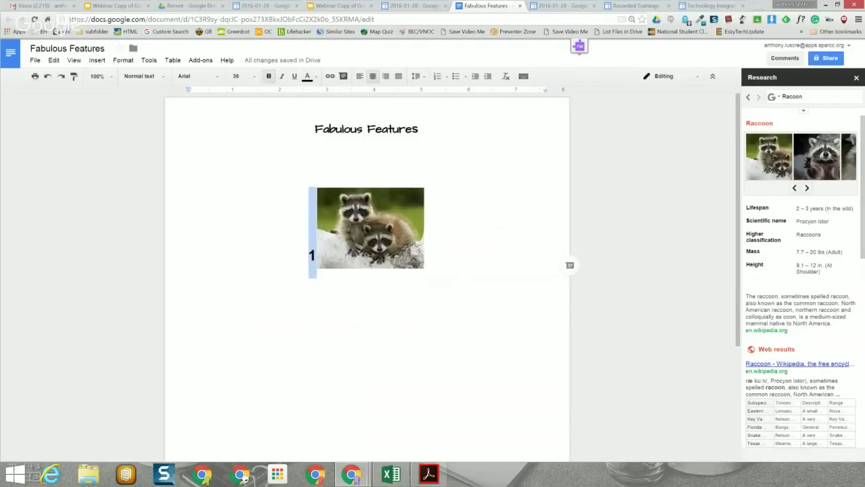
click(859, 19)
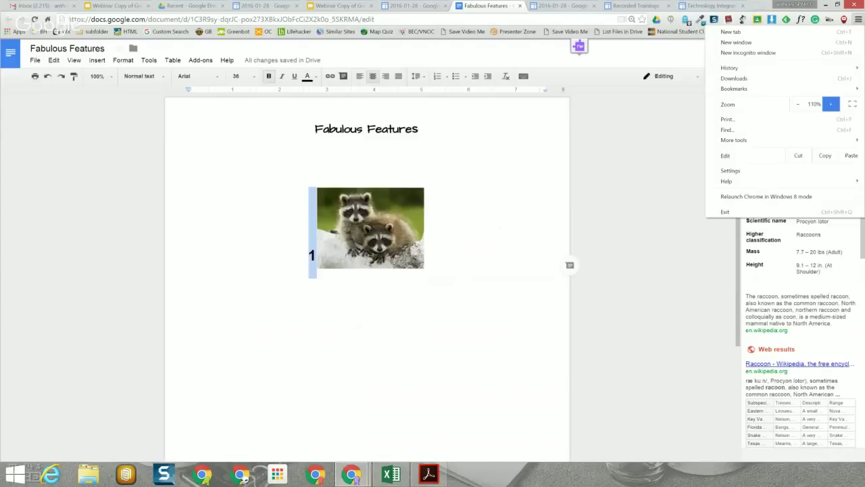
click(831, 104)
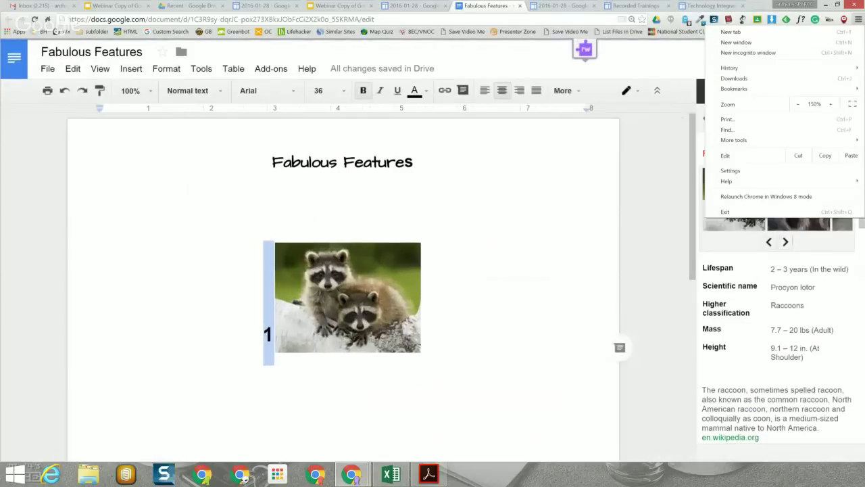
click(418, 162)
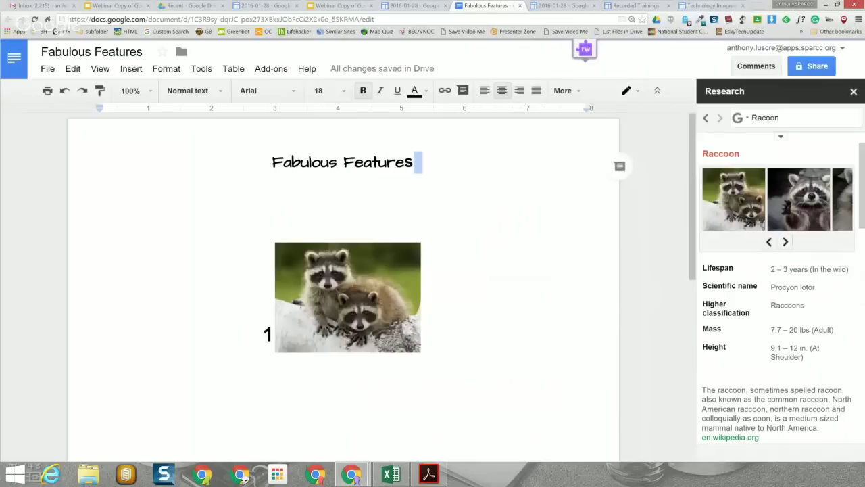
scroll(343, 284, down, 5)
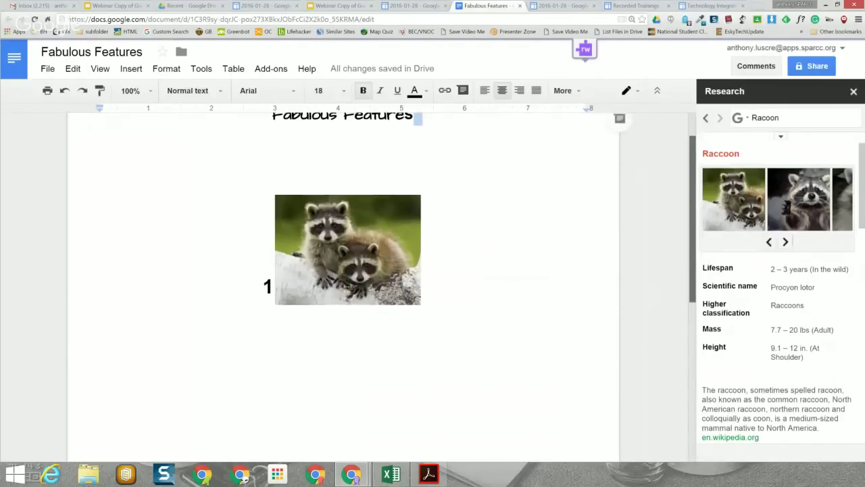
scroll(343, 284, down, 2)
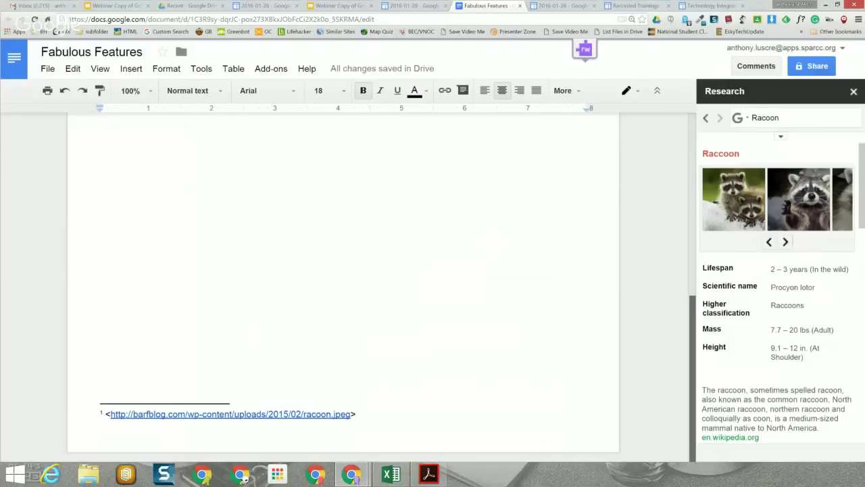
scroll(343, 283, up, 6)
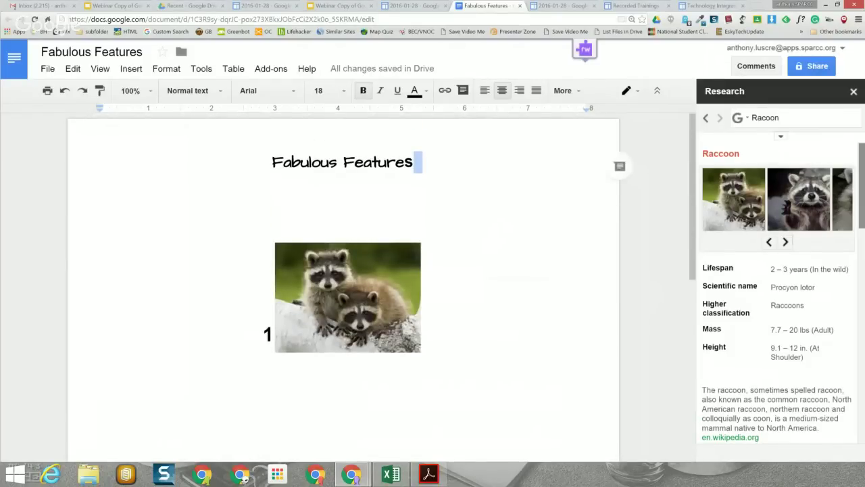
Find the 'Racoon Stealing Cat Food' web snippet and drag it into the document beside the image.
scroll(777, 291, down, 2)
scroll(778, 290, down, 5)
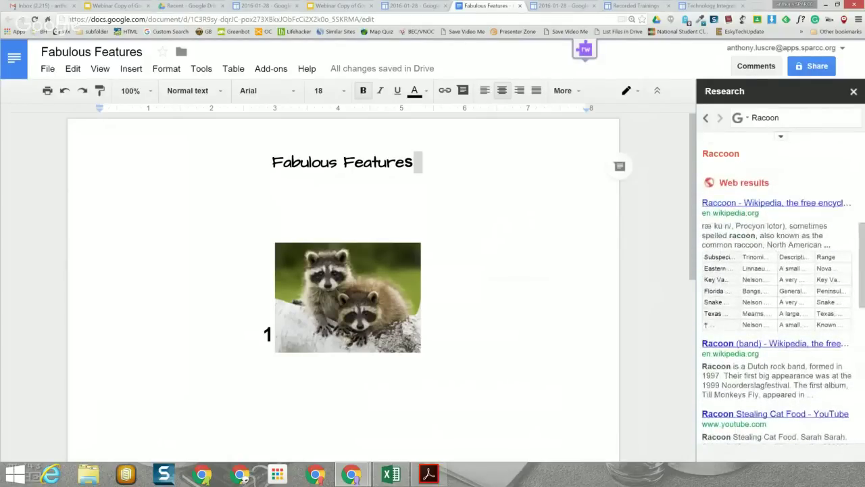
scroll(778, 291, down, 1)
scroll(777, 291, down, 5)
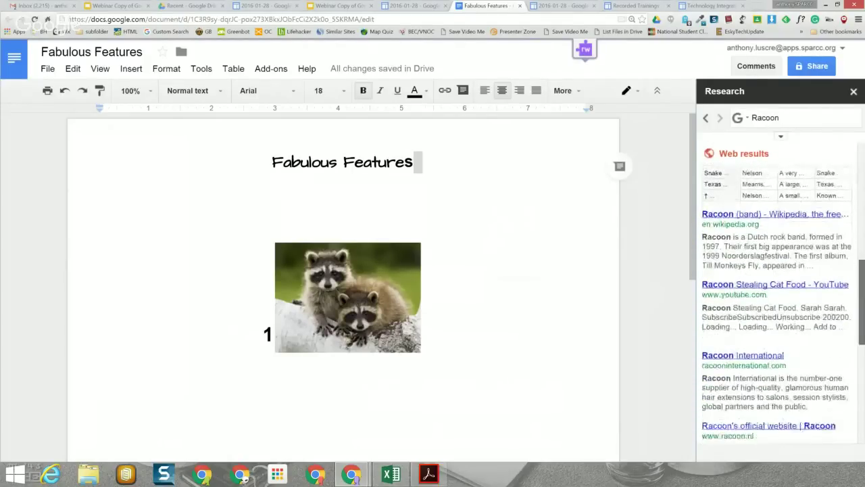
scroll(777, 290, down, 2)
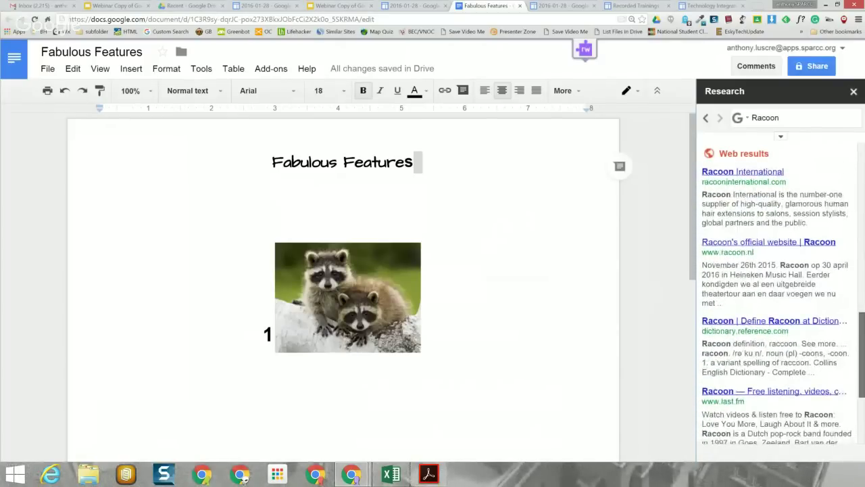
scroll(778, 291, down, 1)
scroll(778, 291, up, 2)
scroll(778, 291, up, 1)
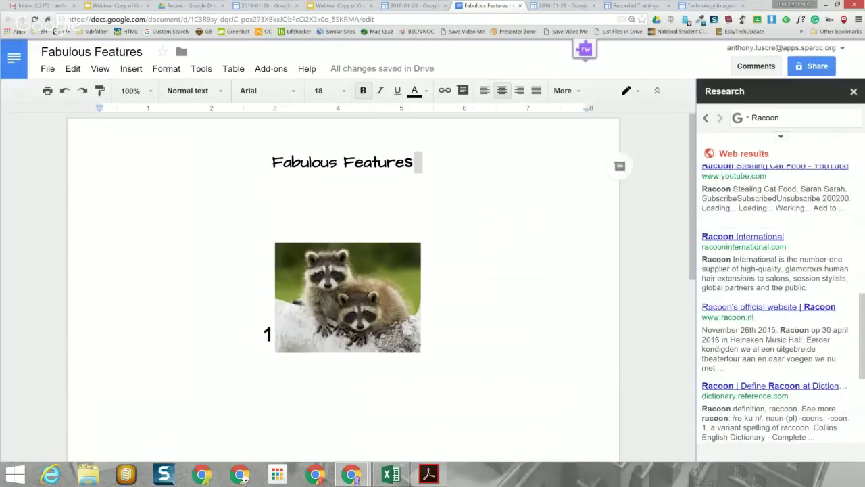
mouse_move(777, 263)
mouse_move(778, 192)
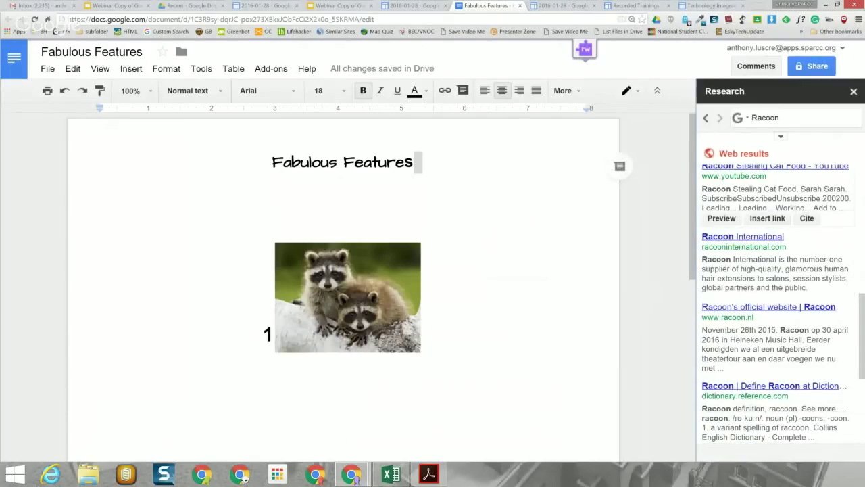
drag(702, 190, 799, 189)
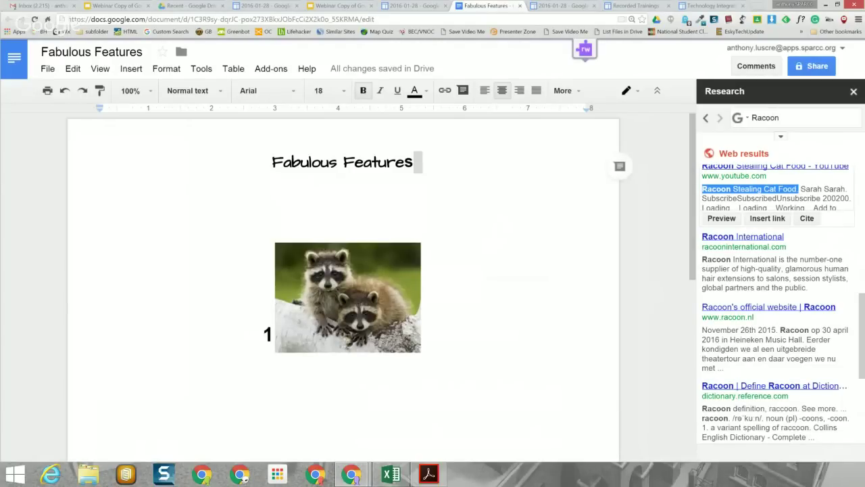
drag(717, 190, 425, 351)
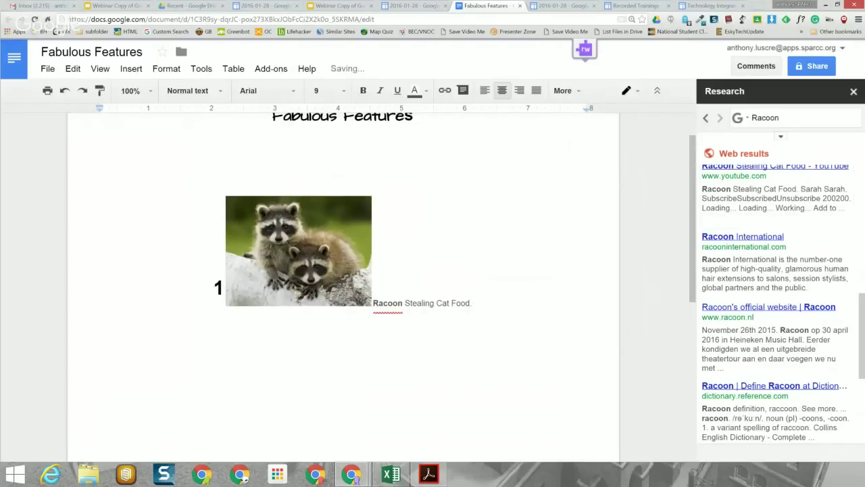
Move 'Racoon Stealing Cat Food.' onto its own line below the photo at size 36, then reselect it.
key(Return)
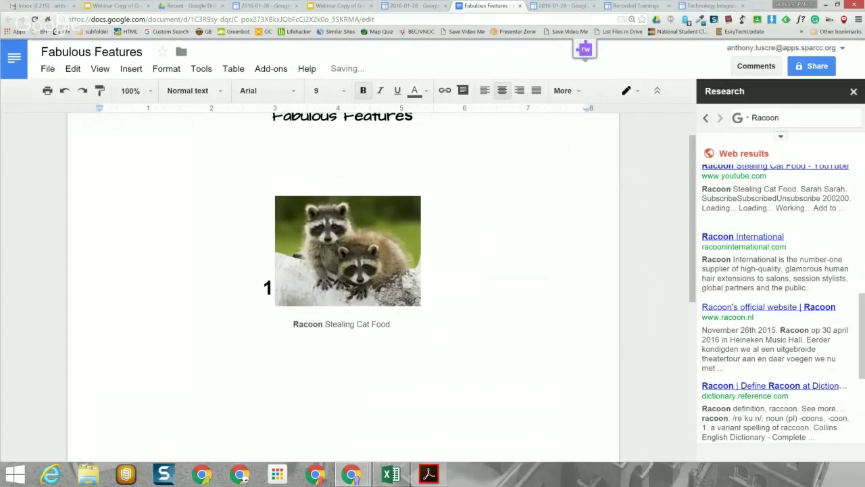
key(shift+End)
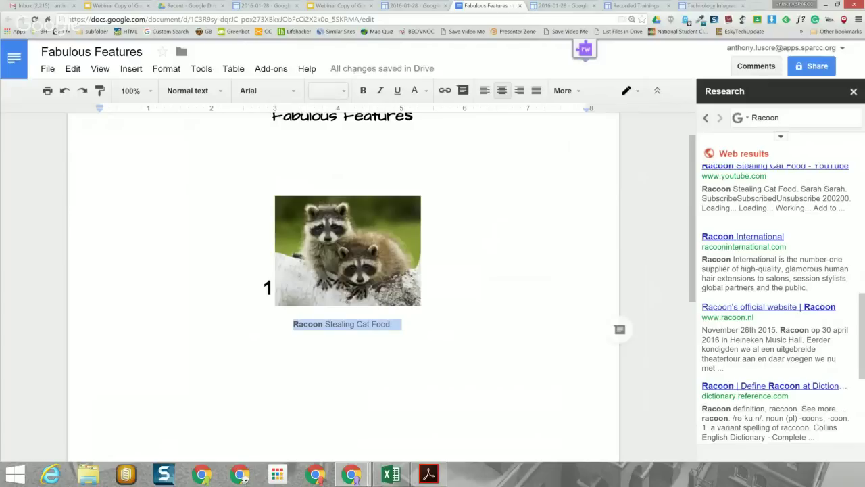
click(323, 91)
click(324, 296)
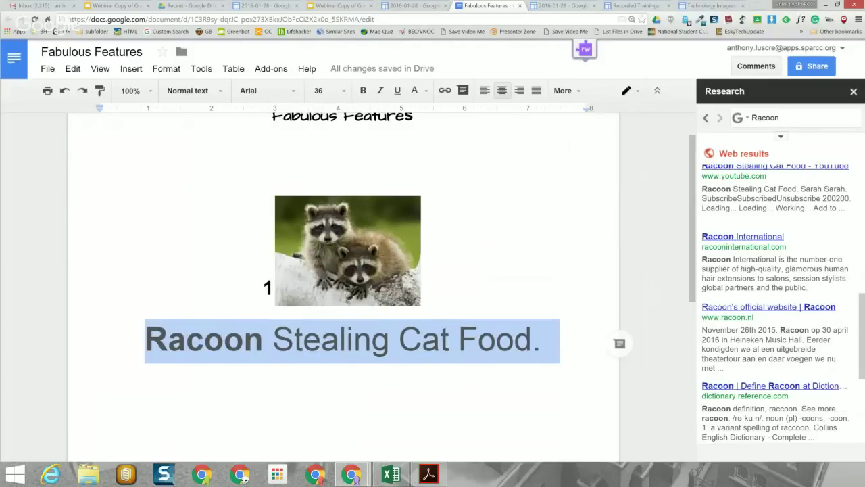
scroll(382, 284, down, 1)
click(424, 259)
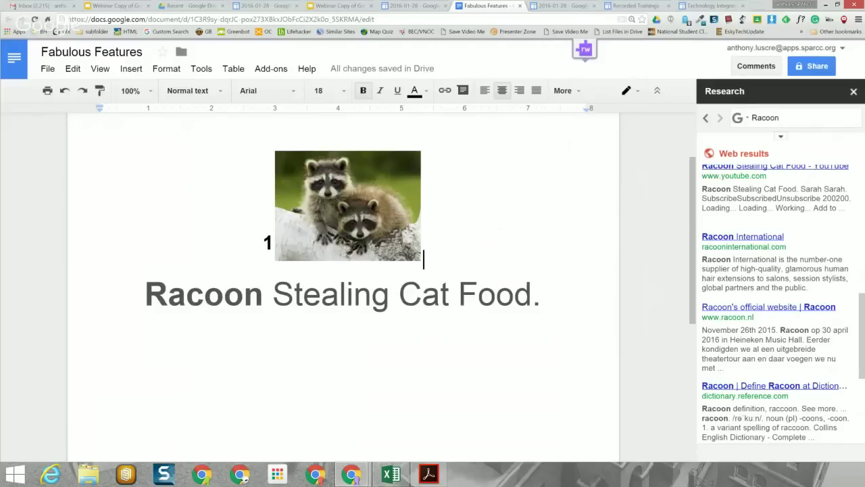
drag(145, 294, 541, 297)
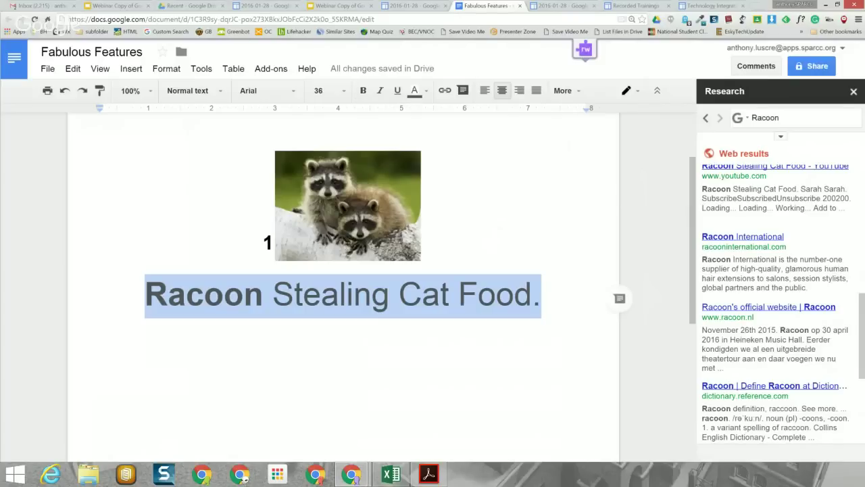
mouse_move(743, 236)
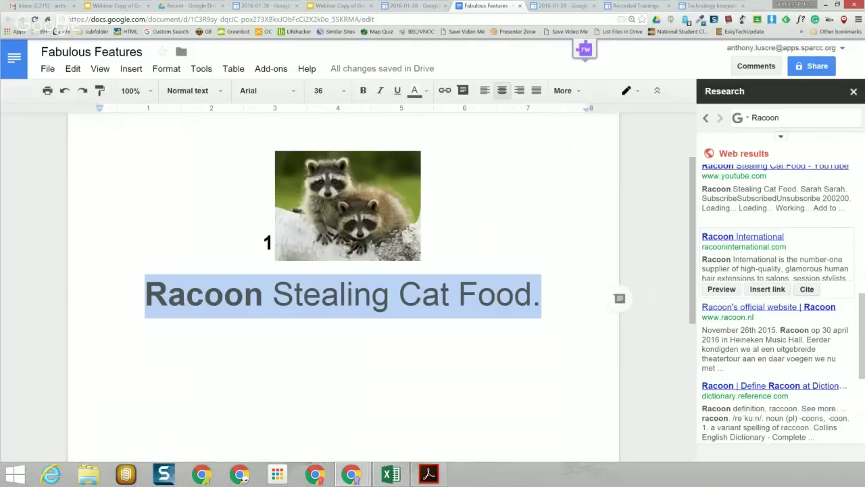
Cite Racoon International for the caption and check footnote 2 at the page bottom.
click(806, 289)
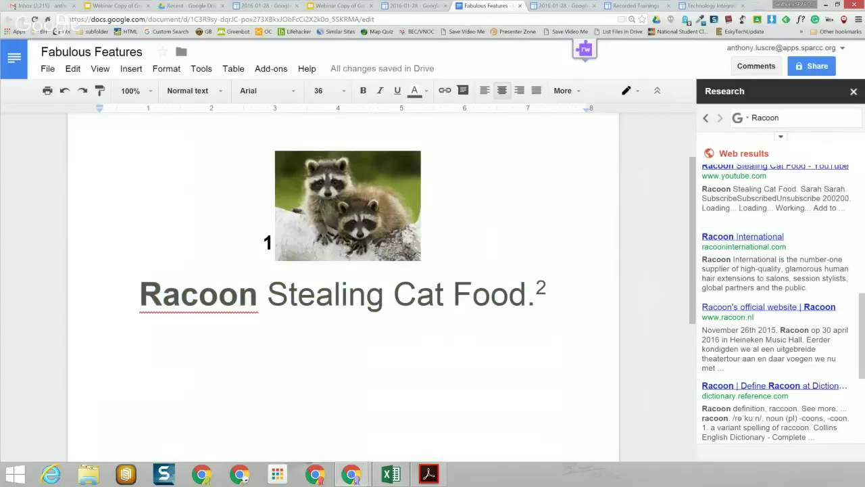
scroll(344, 287, down, 2)
scroll(343, 284, down, 4)
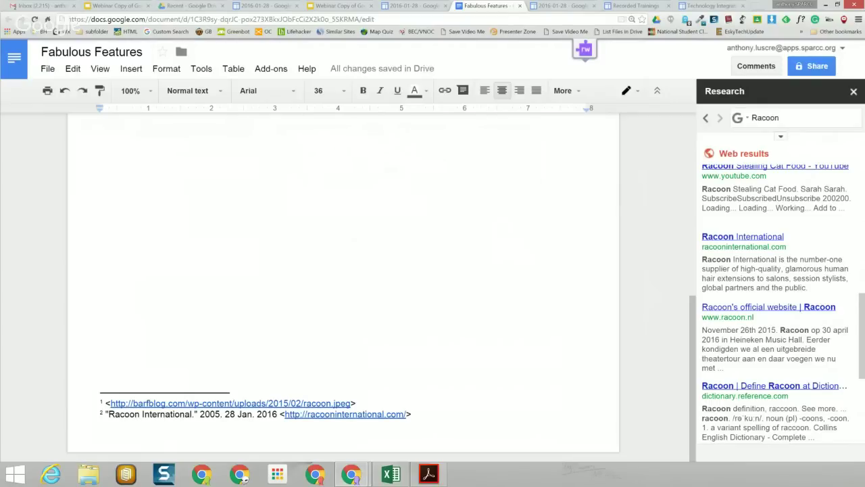
scroll(344, 284, up, 1)
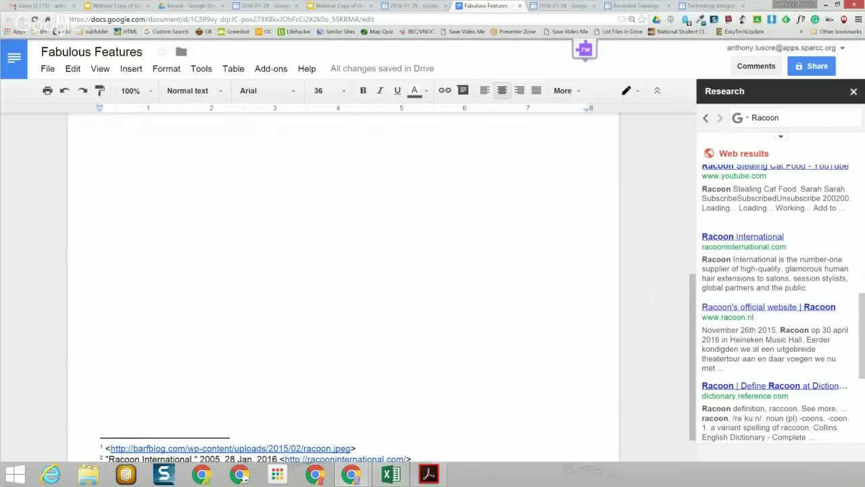
scroll(344, 284, up, 1)
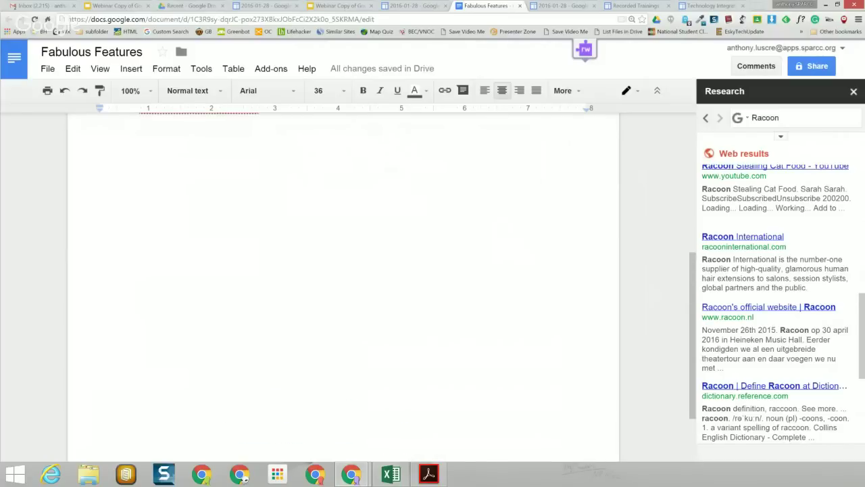
scroll(343, 284, up, 5)
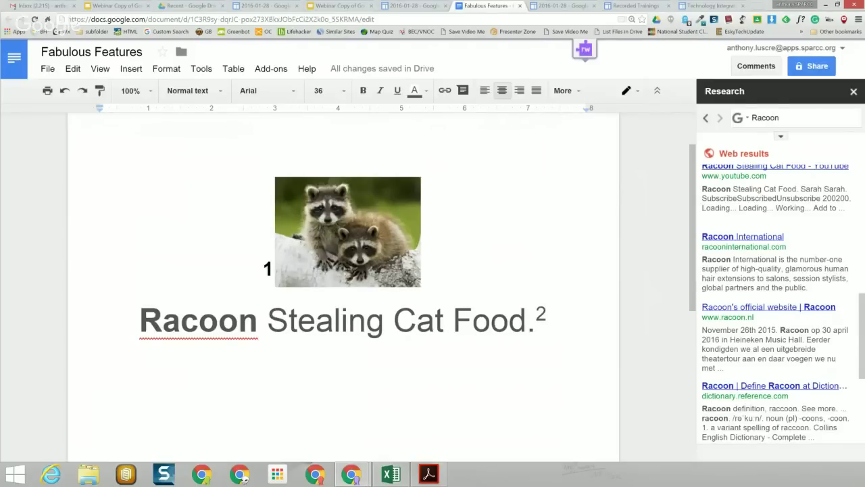
Open the Research search options, view the MLA citation formats and the license filter choices.
click(780, 136)
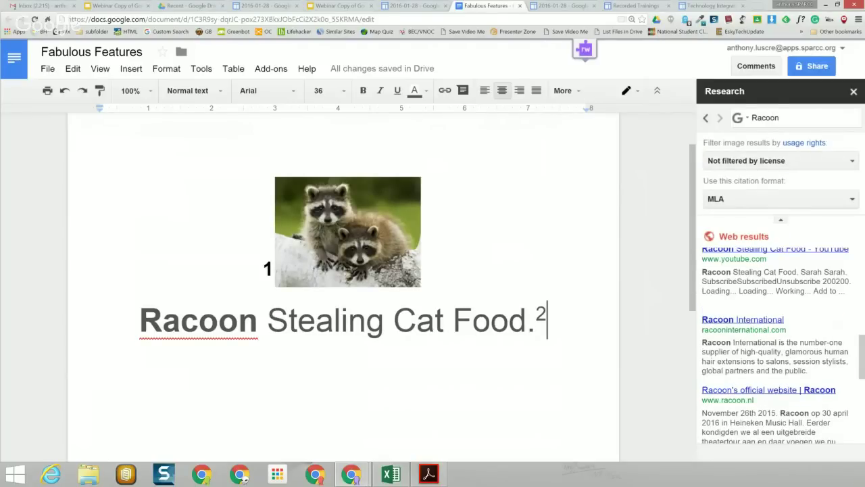
click(781, 199)
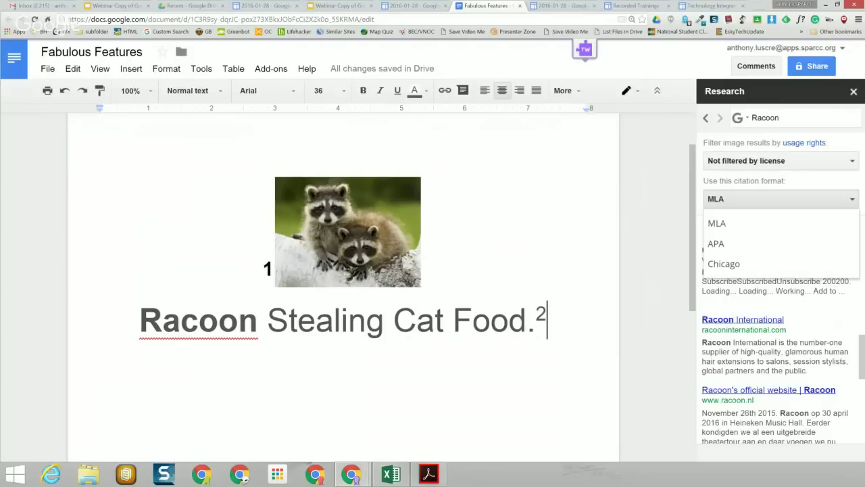
click(780, 161)
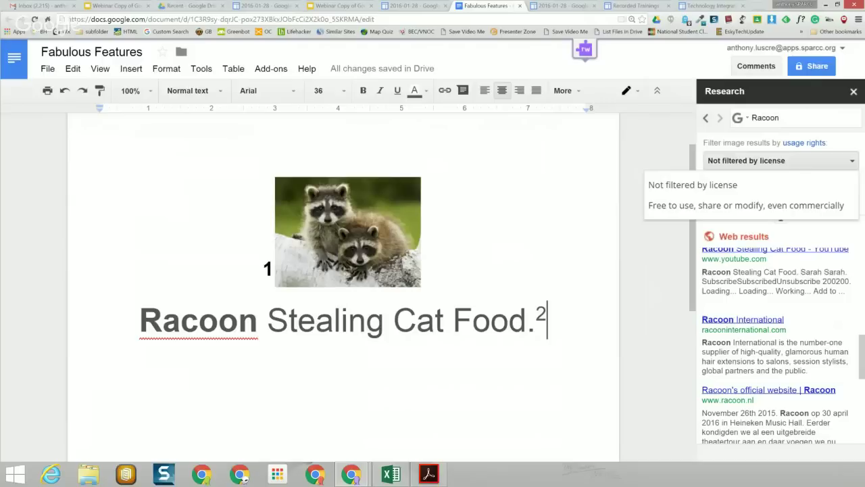
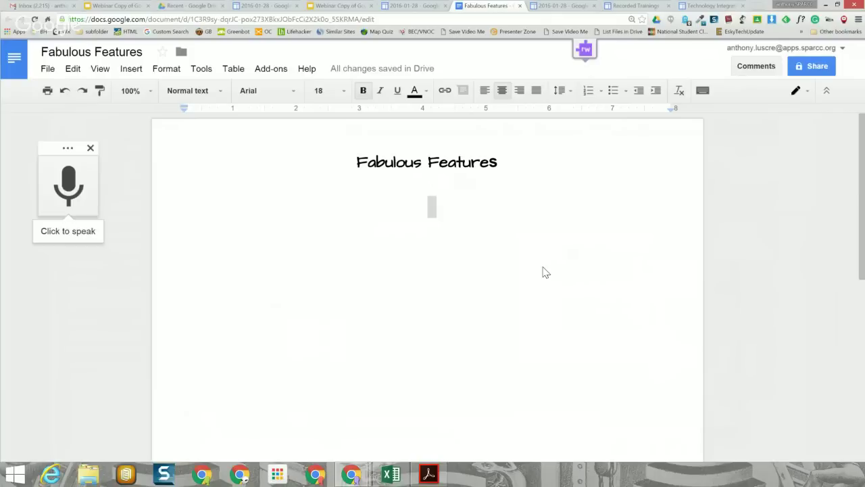
Dictate the three-little-pigs paragraph with Ctrl+Shift+S voice typing, resuming after a pause.
key(ctrl+shift+s)
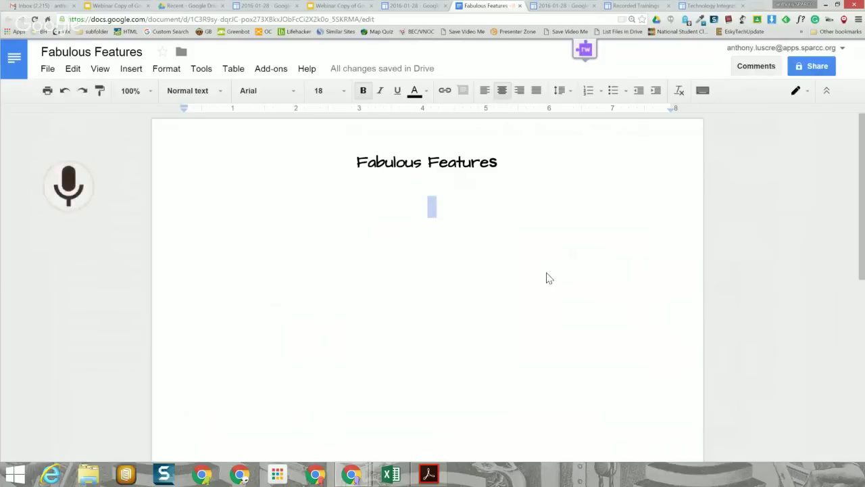
key(ctrl+shift+s)
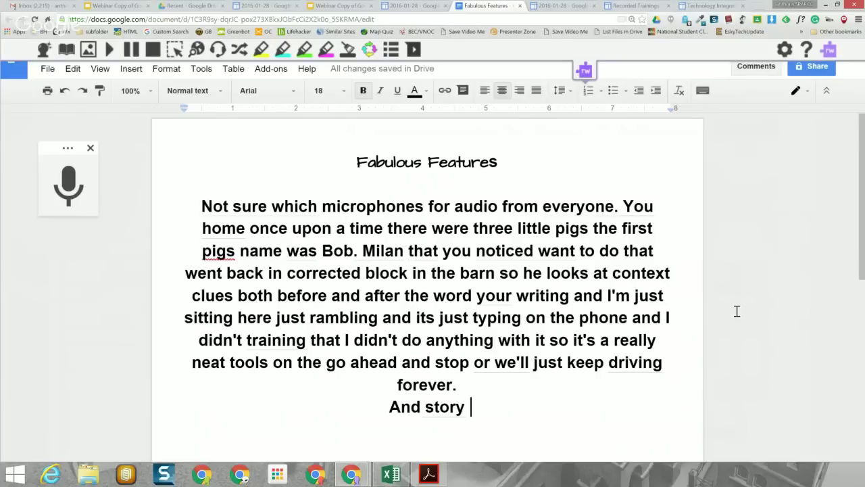
Set the Read&Write voice to UK Serena - Vocalizer, play the paragraph aloud, then stop.
key(ctrl+Home)
click(784, 49)
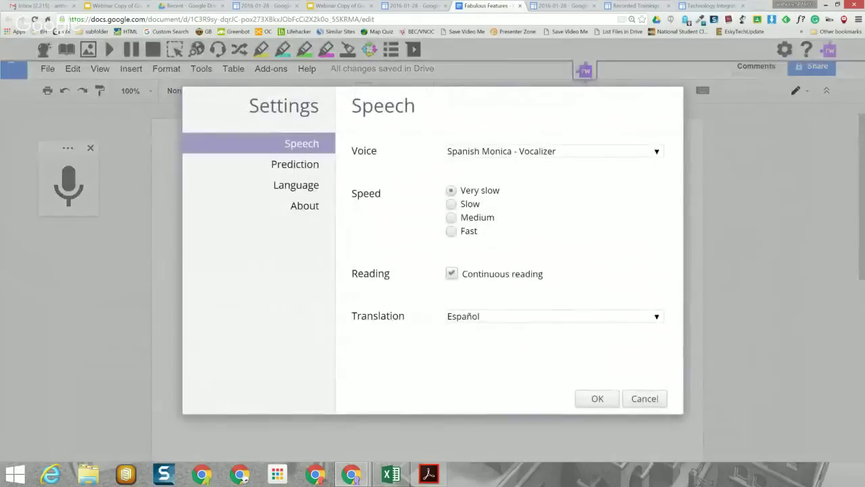
click(656, 151)
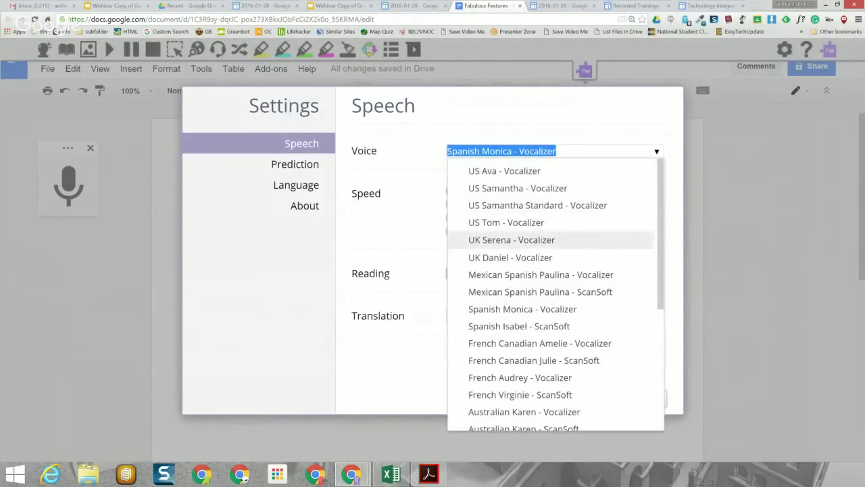
click(512, 239)
click(598, 398)
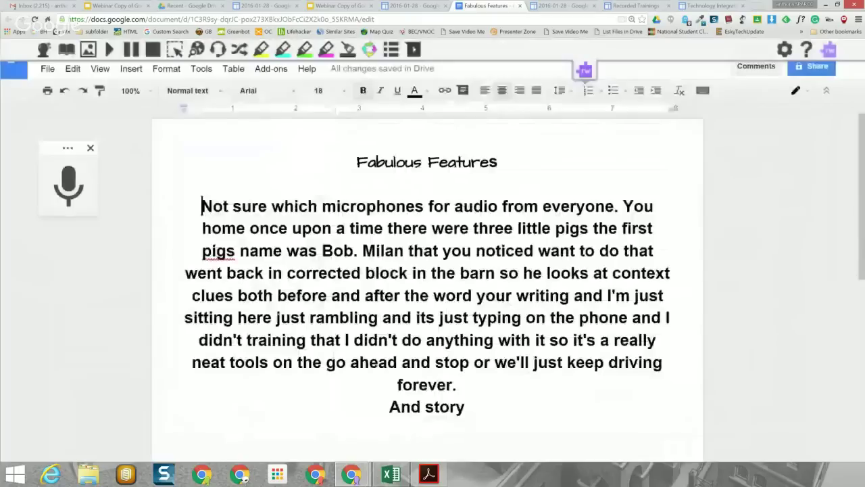
click(109, 49)
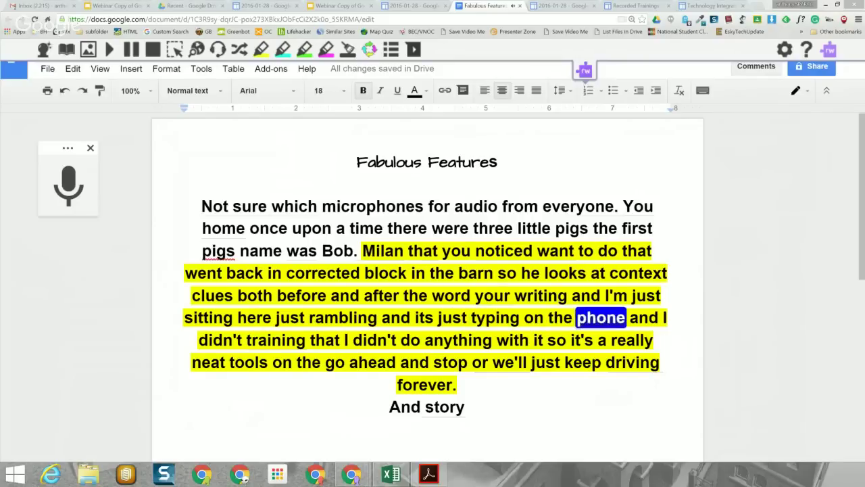
click(153, 49)
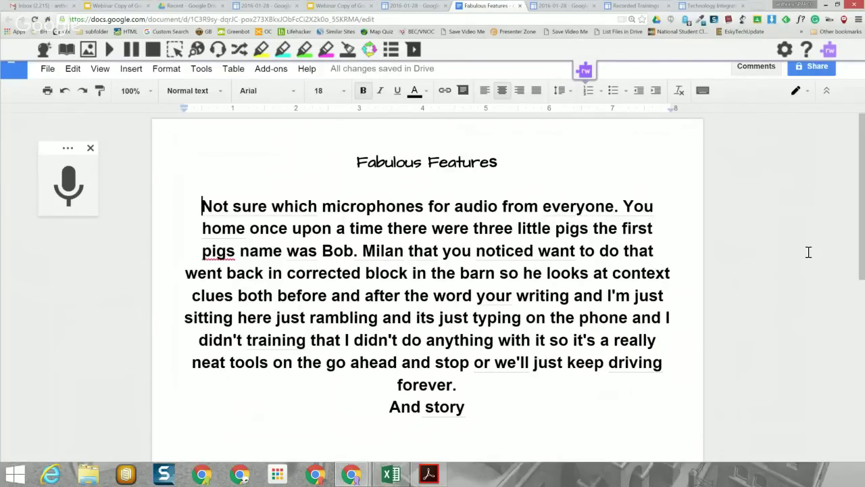
Delete the dictated paragraph and advance the webinar slides to slide 38, 'Tools...Translate'.
key(ctrl+shift+Right)
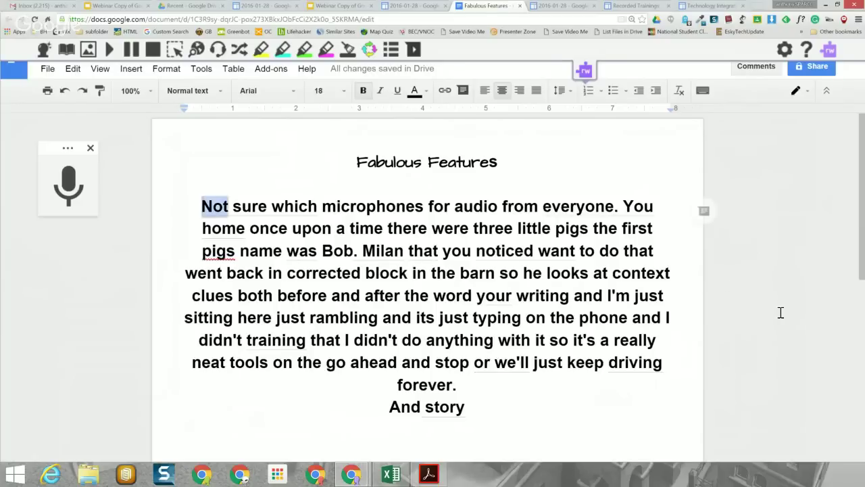
key(ctrl+shift+Right)
key(ctrl+shift+Right)
key(ctrl+shift+Right)
key(ctrl+shift+Right)
key(ctrl+shift+Right)
key(ctrl+shift+Right)
key(ctrl+shift+Right)
key(ctrl+shift+Right)
key(ctrl+shift+Right)
key(ctrl+shift+Right)
key(ctrl+shift+Right)
key(ctrl+shift+Right)
key(ctrl+shift+Right)
key(ctrl+shift+Right)
key(ctrl+shift+Right)
key(ctrl+shift+Right)
key(ctrl+shift+Right)
key(ctrl+shift+Right)
key(ctrl+shift+Right)
key(ctrl+shift+Right)
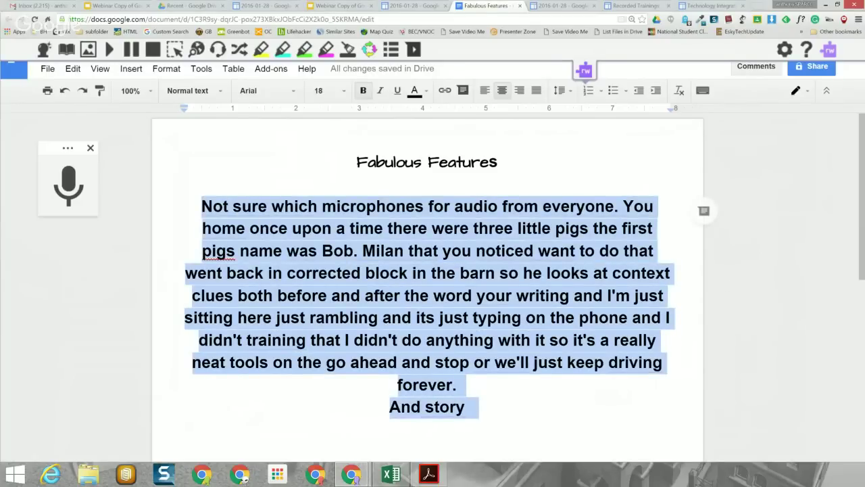
key(BackSpace)
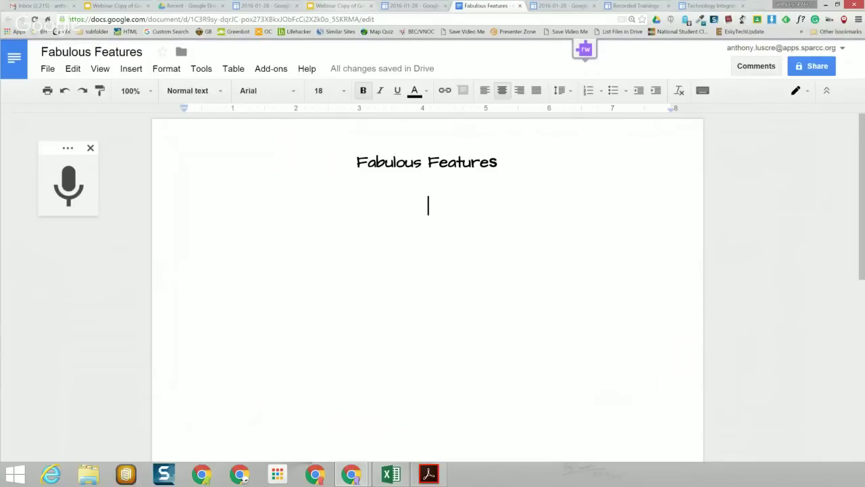
click(350, 5)
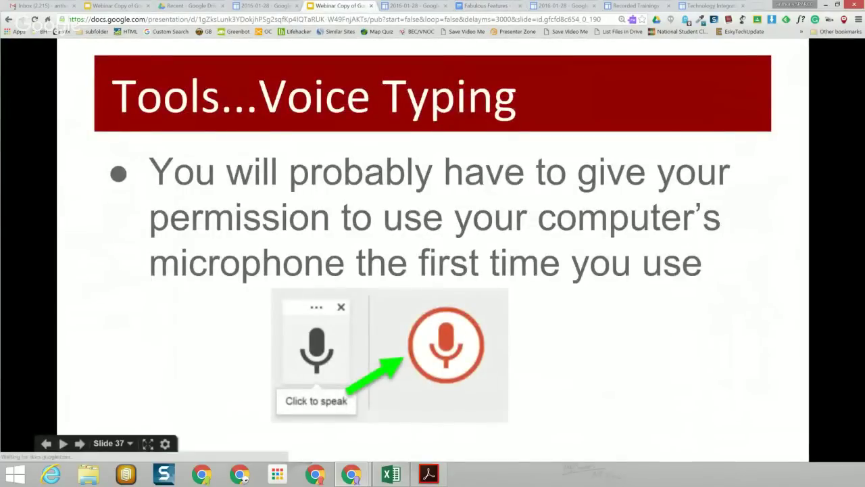
key(Right)
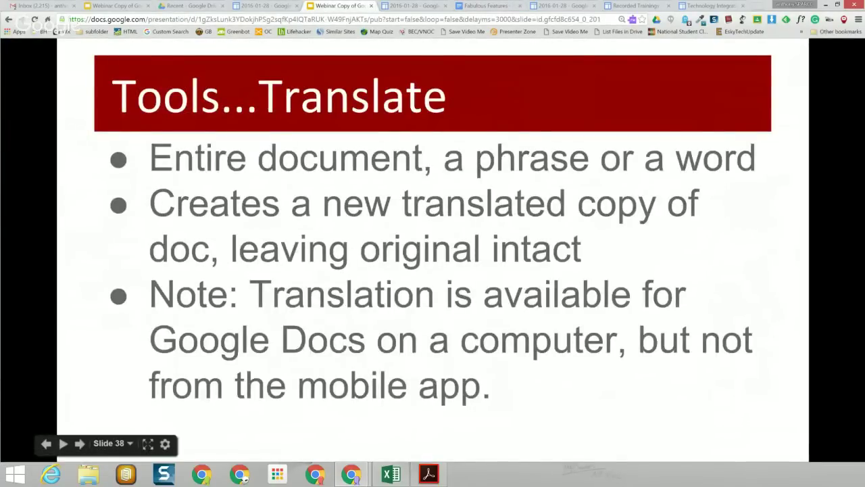
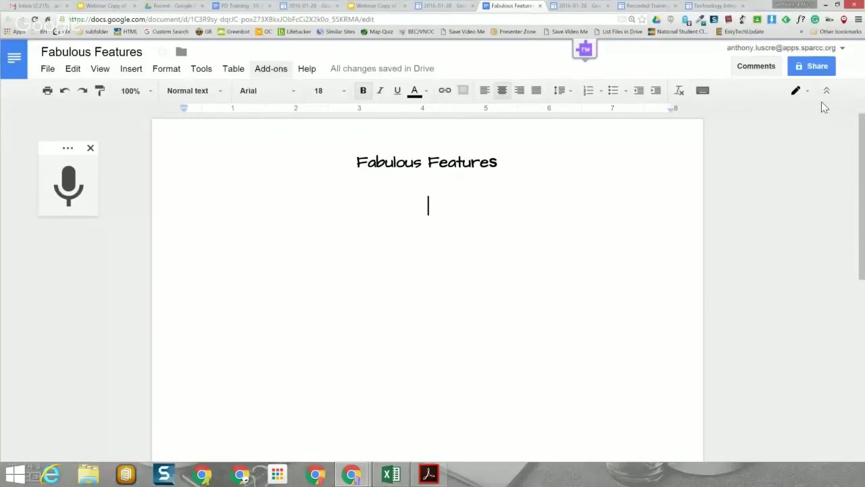
key(alt+n)
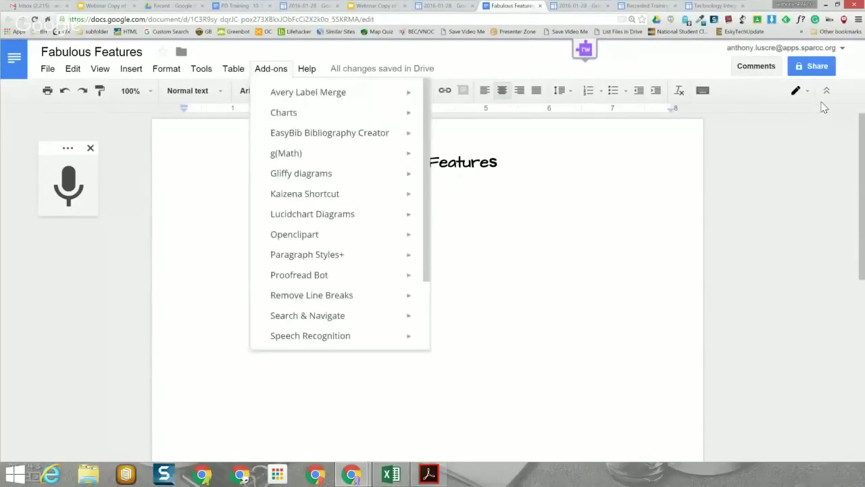
key(Right)
key(Left)
key(Escape)
key(Down)
key(Right)
mouse_move(271, 68)
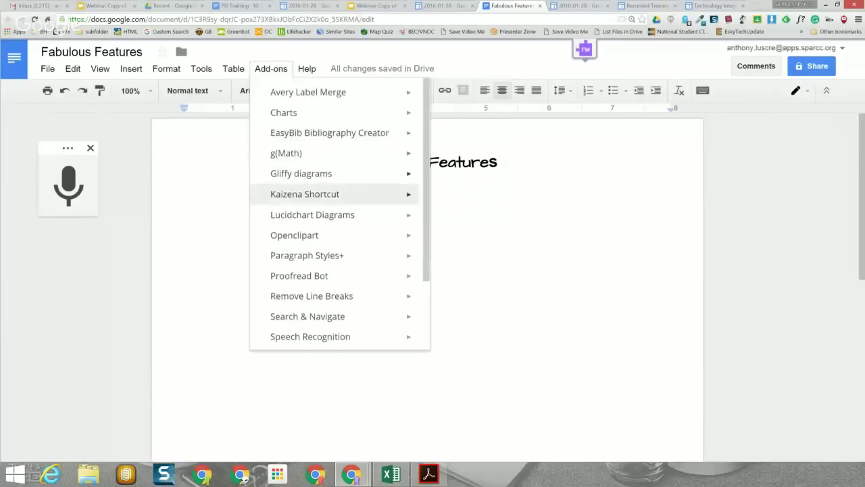
drag(426, 132, 426, 136)
scroll(340, 213, down, 3)
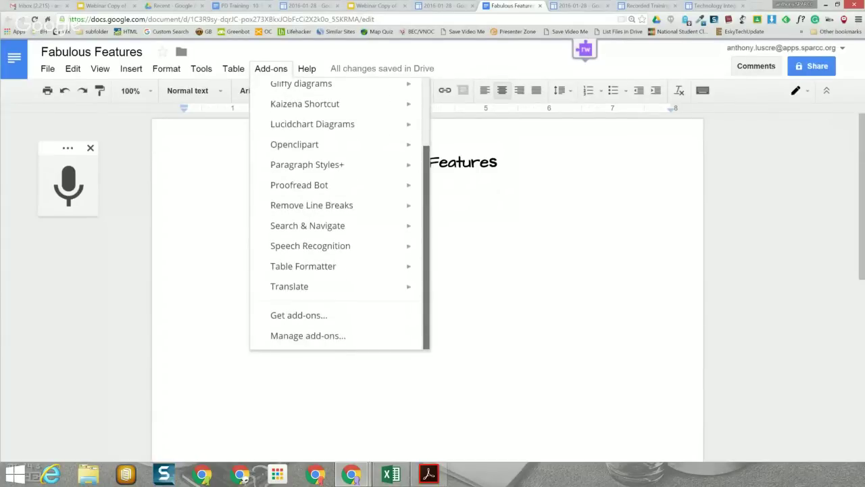
scroll(340, 213, up, 3)
scroll(340, 214, down, 3)
click(298, 315)
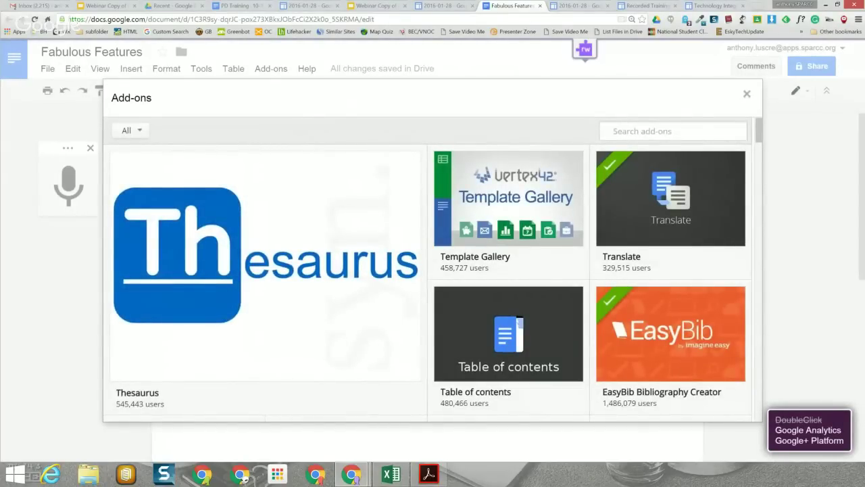
text(paragraph)
key(Return)
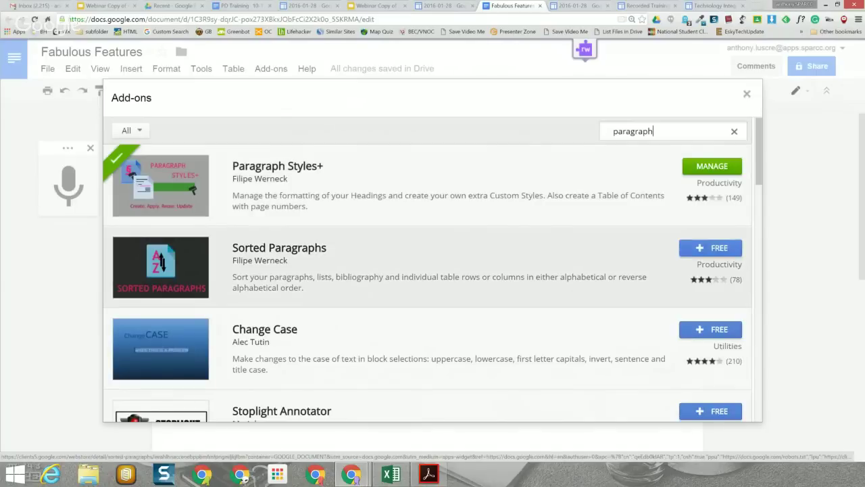
scroll(433, 284, down, 4)
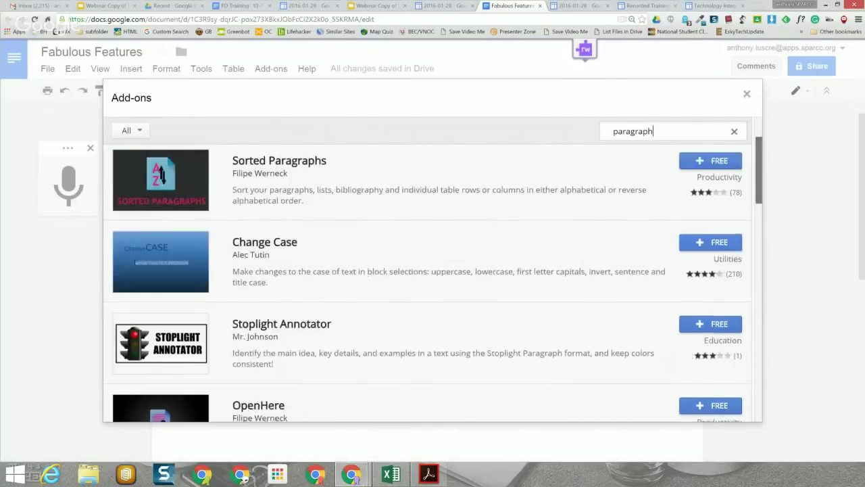
scroll(433, 284, down, 4)
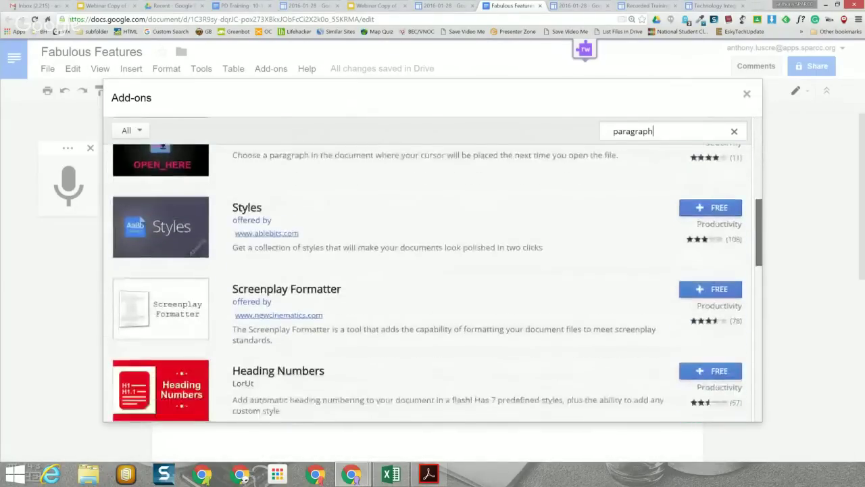
scroll(432, 284, down, 2)
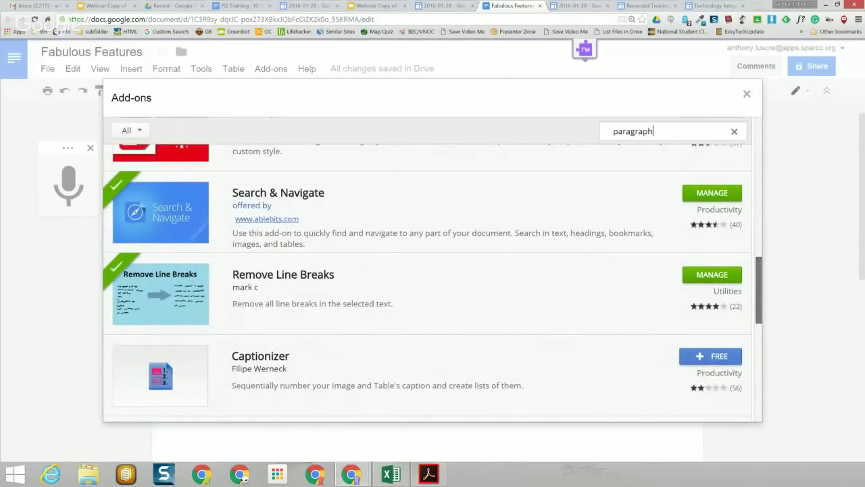
scroll(433, 284, up, 8)
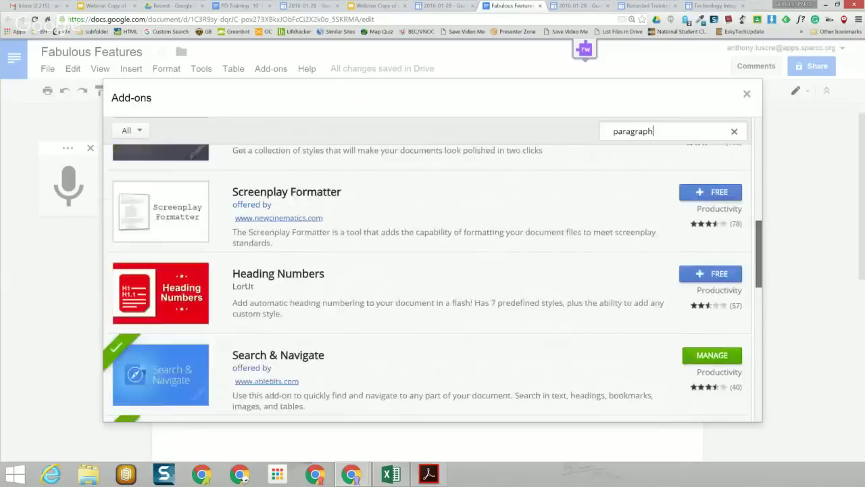
scroll(432, 284, down, 2)
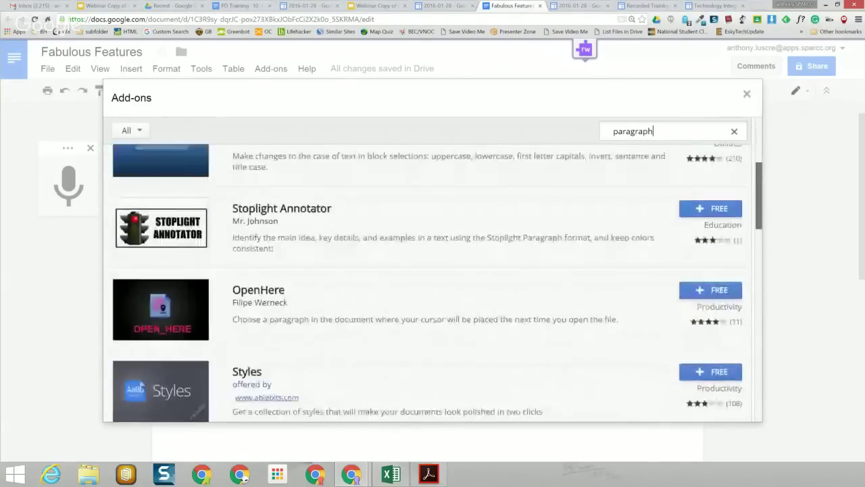
scroll(433, 284, up, 4)
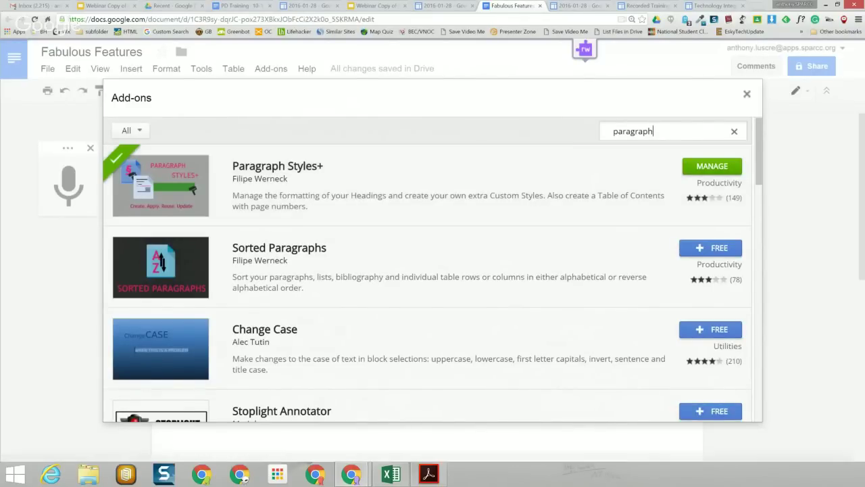
click(748, 94)
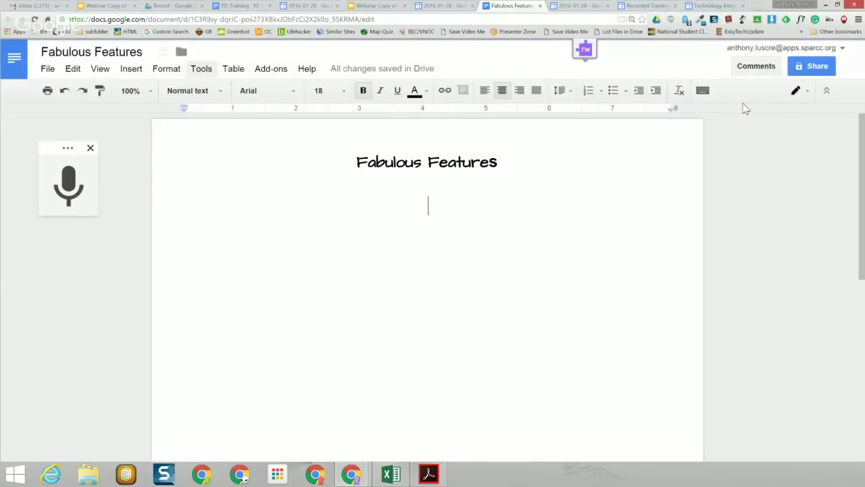
Browse the installed add-ons, such as Speech Recognition and Lucidchart Diagrams, then return to the webinar deck.
click(201, 68)
mouse_move(271, 68)
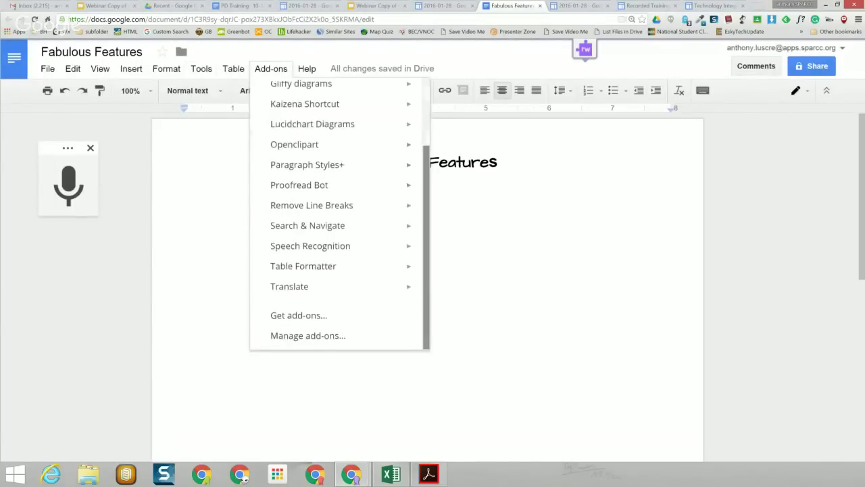
mouse_move(310, 246)
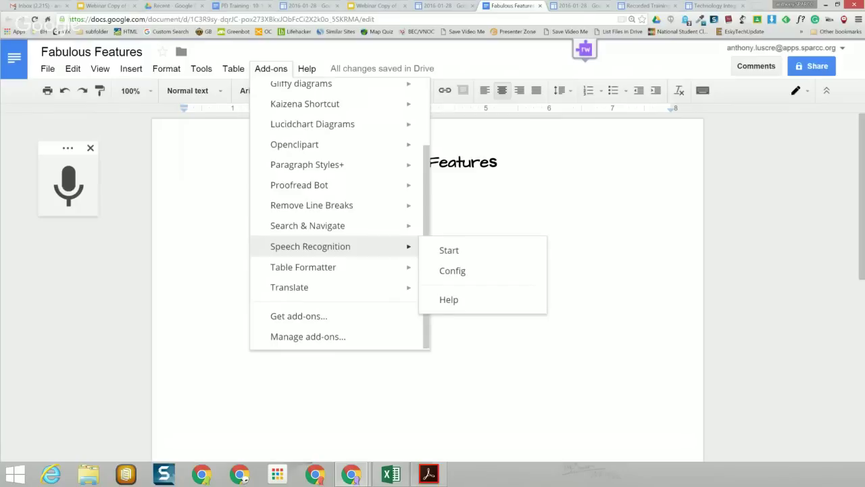
mouse_move(324, 124)
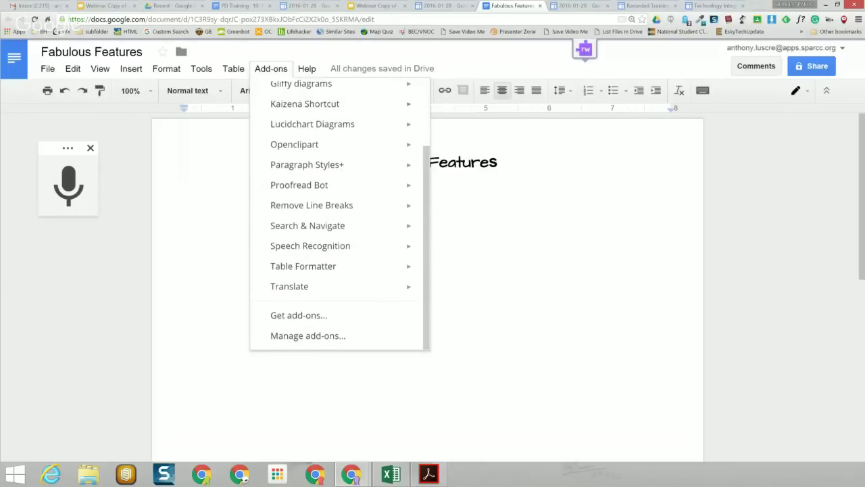
click(376, 5)
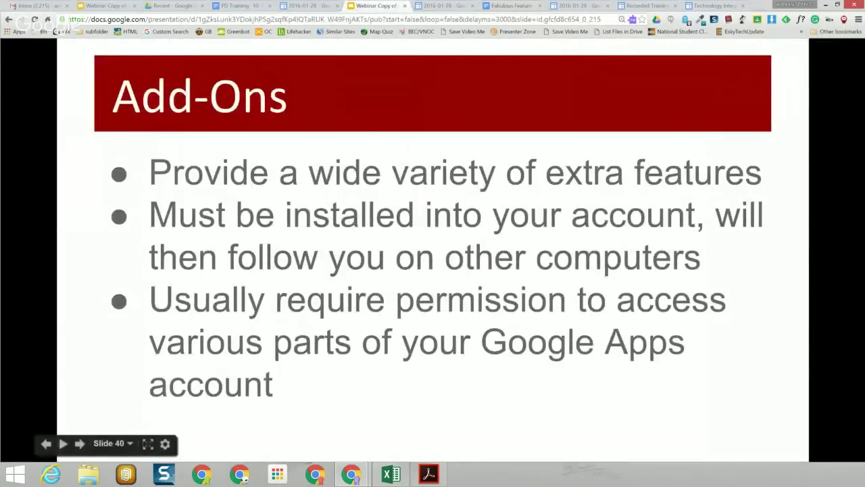
Step through the webinar's Add-Ons slides to slide 43, then back to the gMath slide.
key(Right)
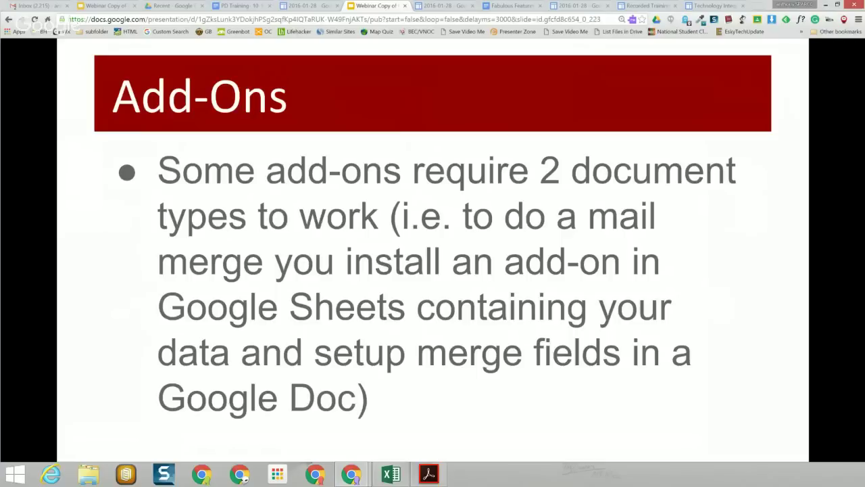
key(Right)
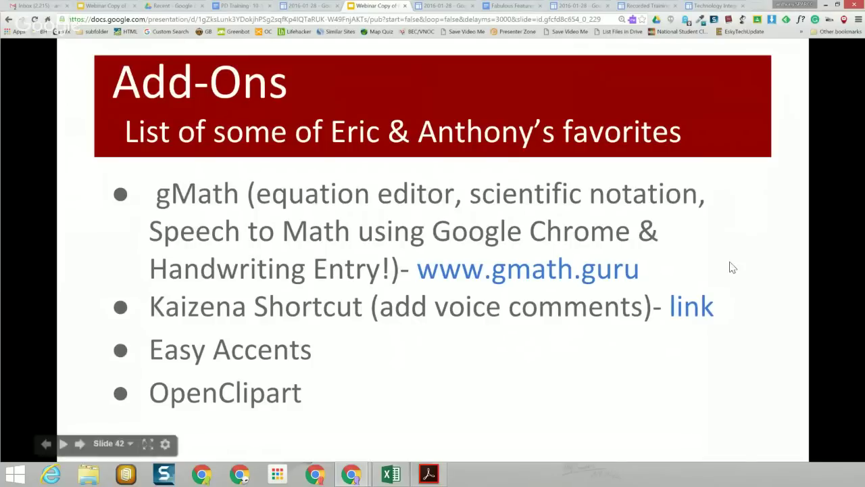
key(Right)
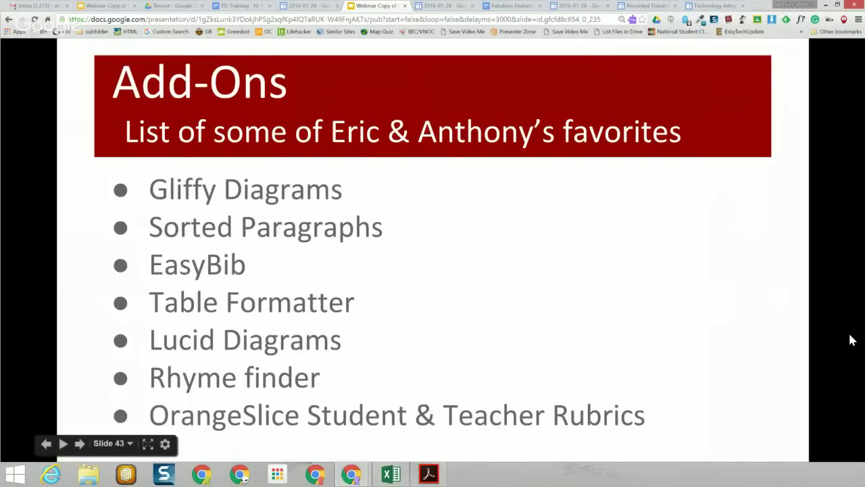
key(Left)
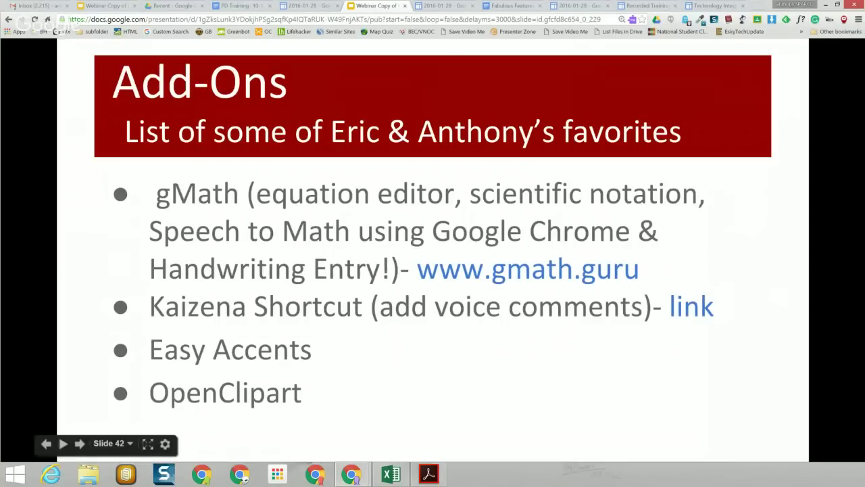
In the Fabulous Features document, start a g(Math) 'Create a Handwriting entry' from Add-ons.
click(512, 5)
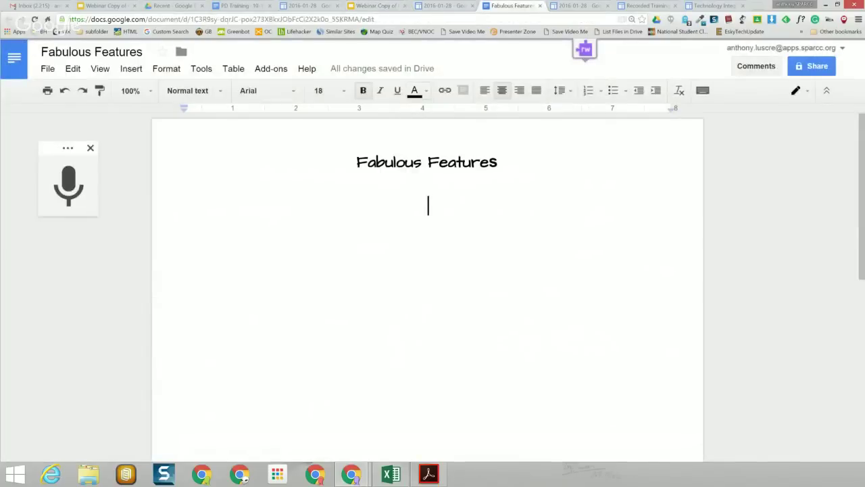
click(271, 68)
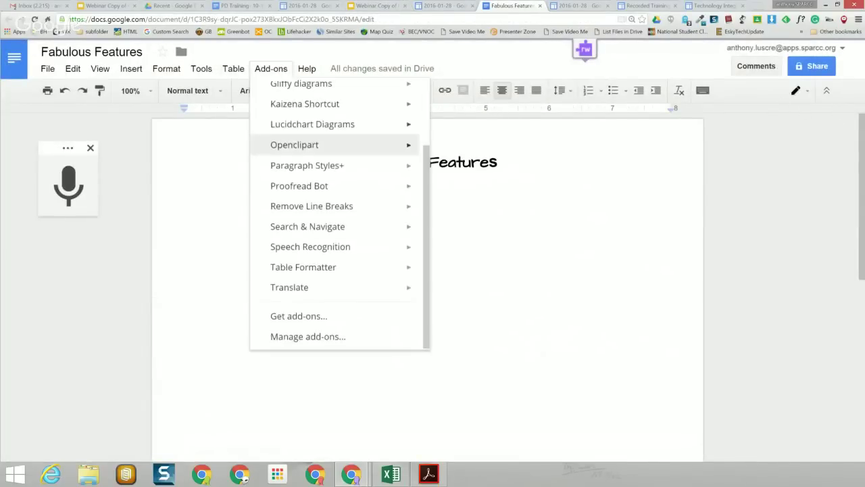
drag(426, 169, 425, 167)
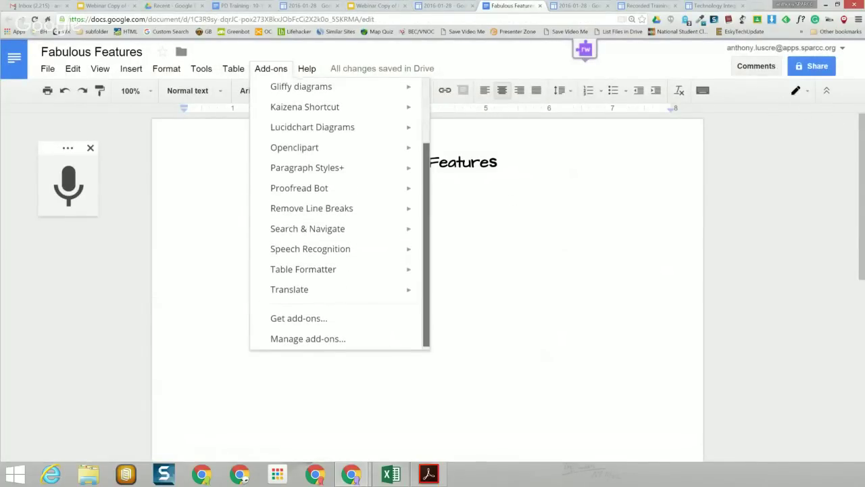
scroll(338, 210, up, 2)
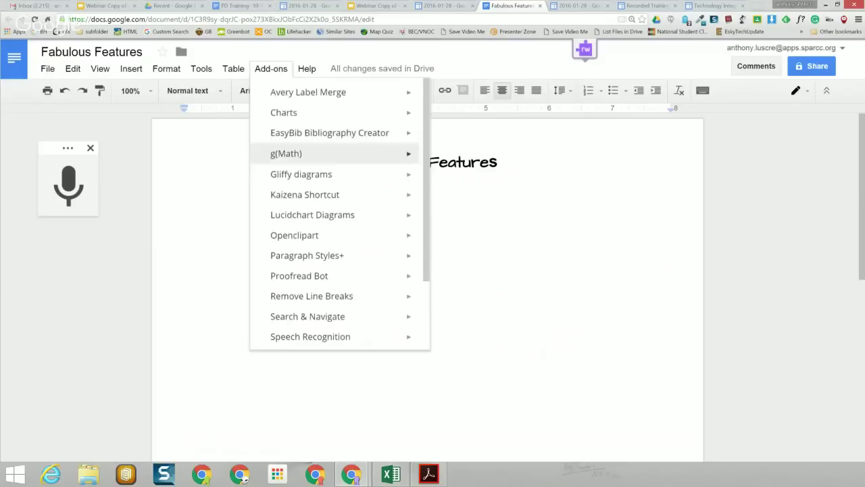
mouse_move(286, 153)
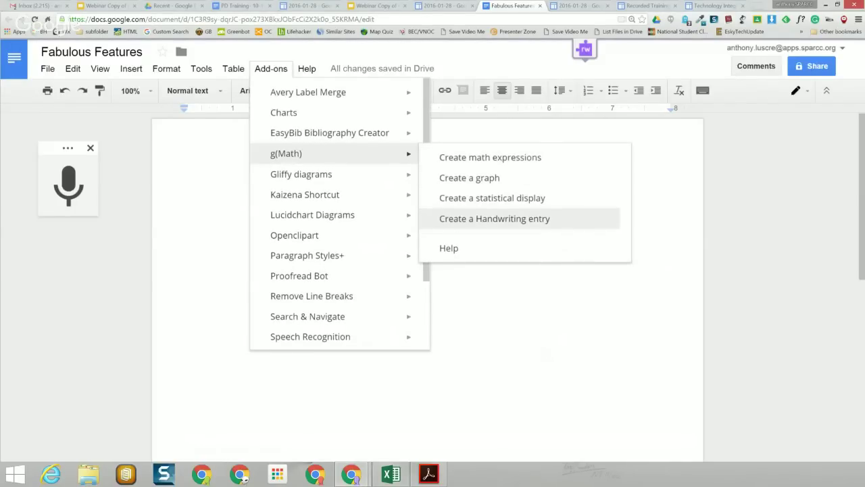
click(495, 219)
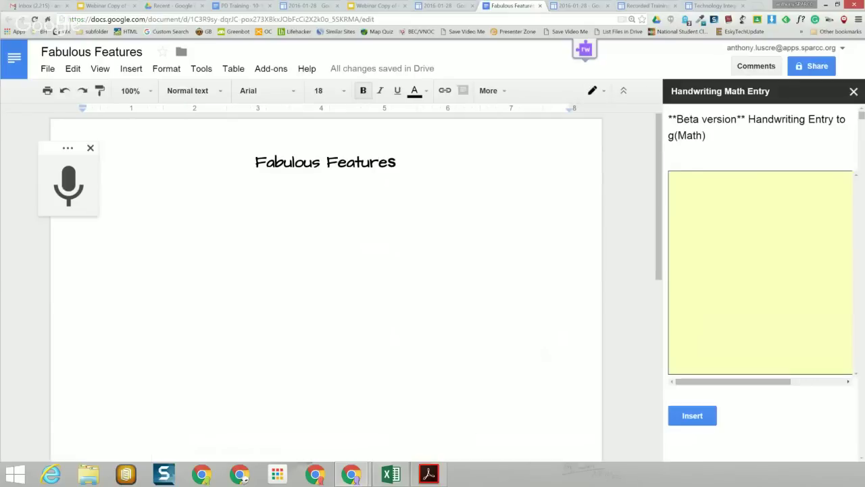
Handwrite 'ARC' in the g(Math) canvas, insert it below the title, and close the panel.
mouse_move(727, 194)
mouse_down()
mouse_move(716, 273)
mouse_move(734, 192)
mouse_move(770, 287)
mouse_move(725, 259)
mouse_move(788, 206)
mouse_move(785, 244)
mouse_move(802, 206)
mouse_move(822, 247)
mouse_move(793, 257)
mouse_move(850, 206)
mouse_move(852, 285)
mouse_up()
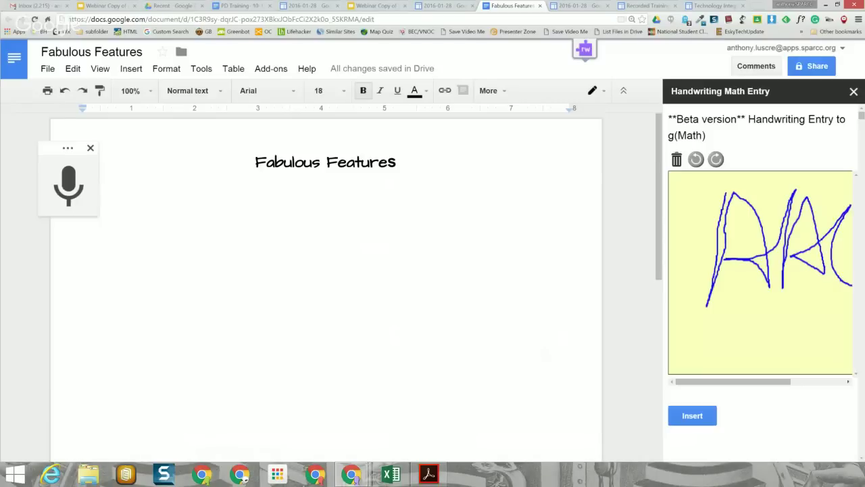
click(692, 415)
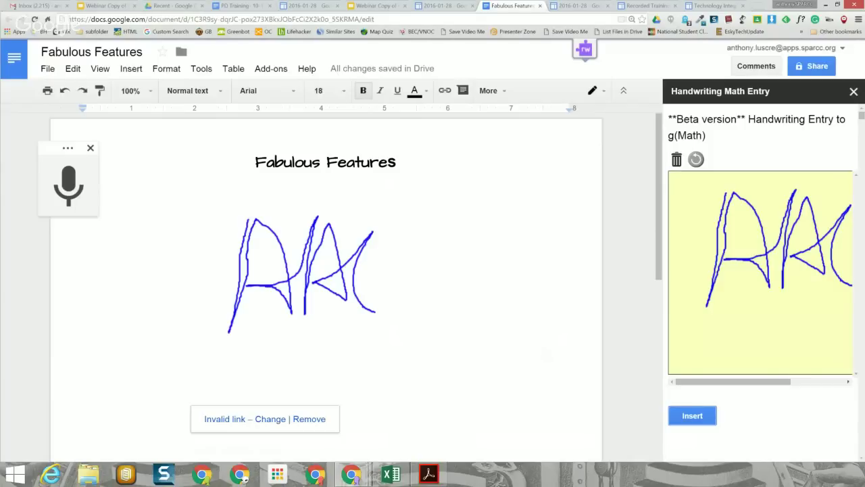
click(854, 91)
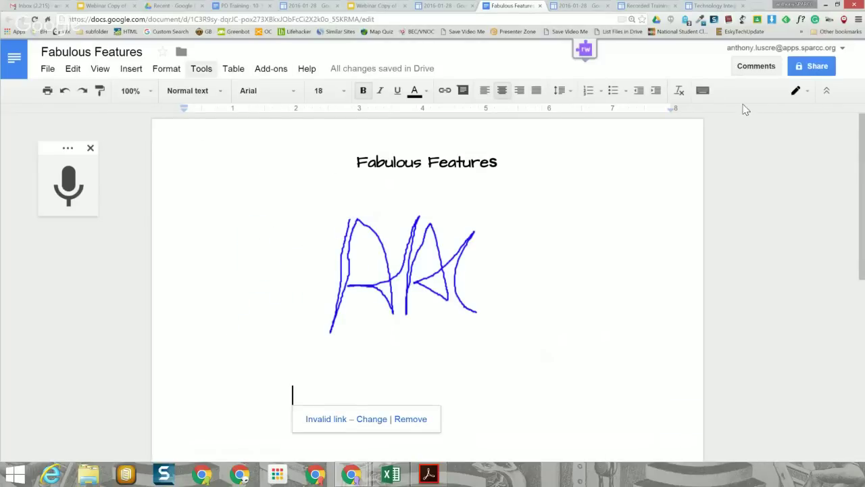
key(Down)
key(Down)
key(Down)
key(Down)
key(Down)
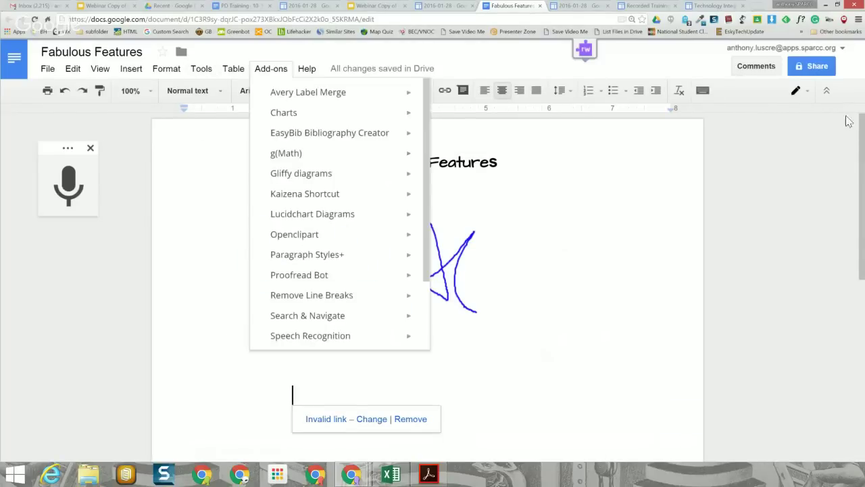
key(Right)
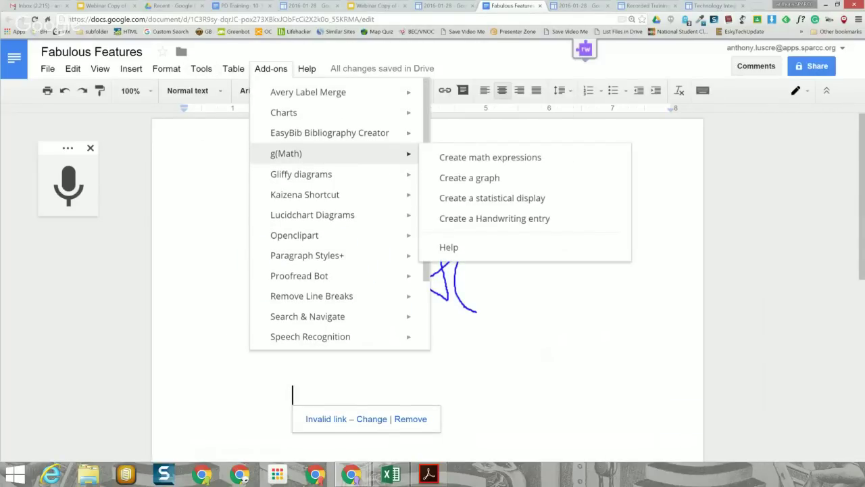
key(Return)
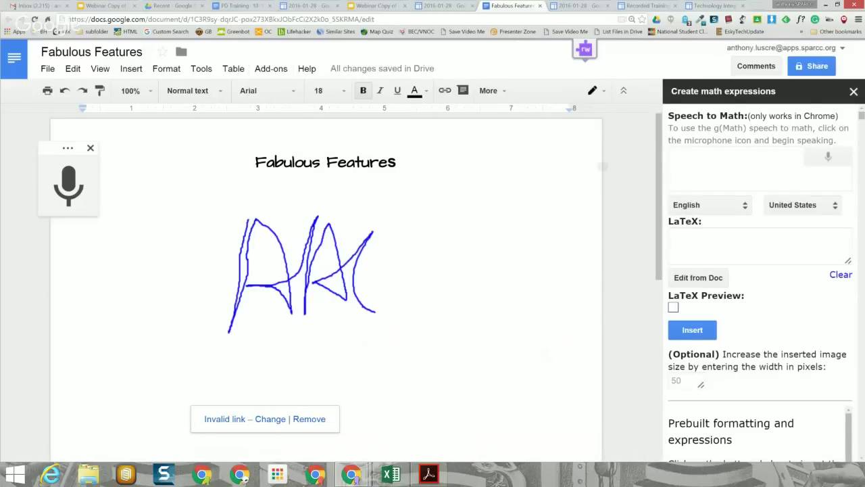
scroll(757, 284, down, 2)
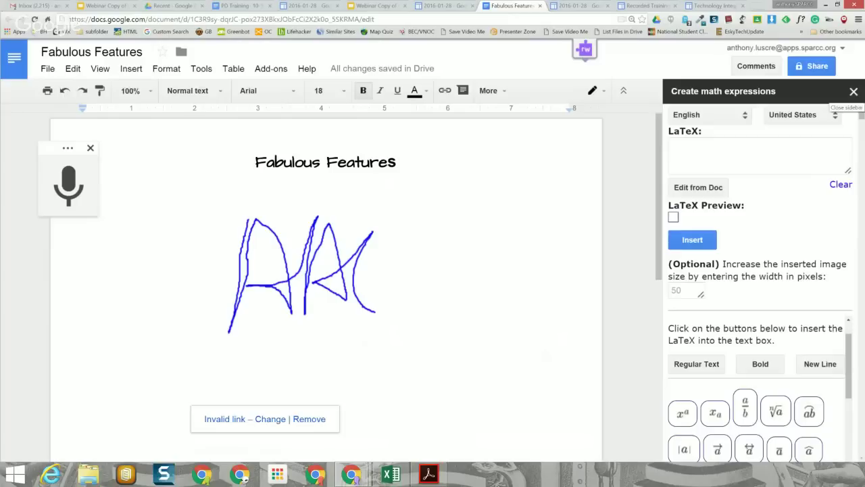
click(854, 91)
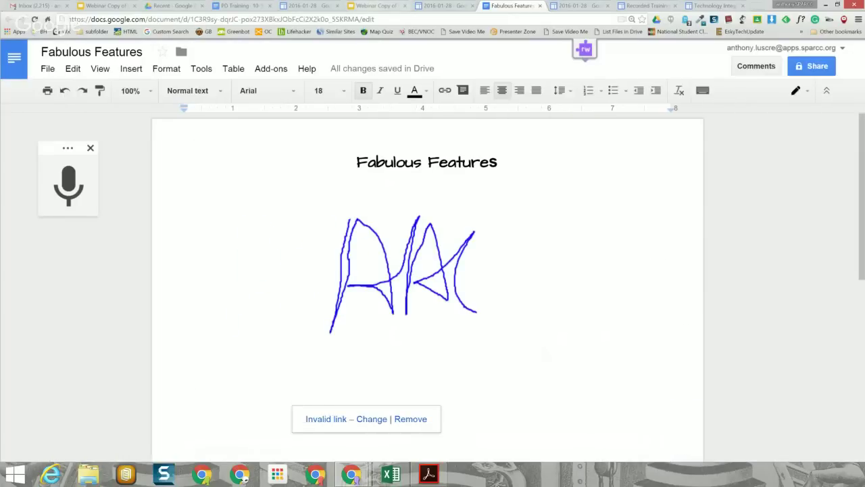
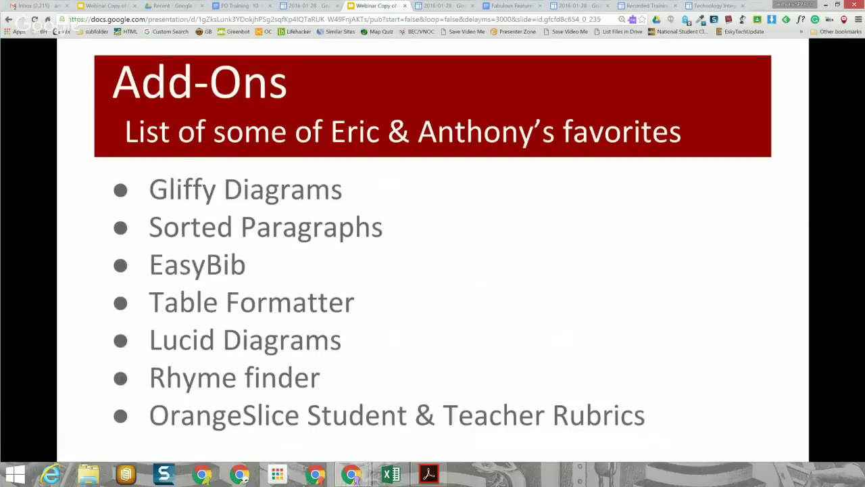
key(Right)
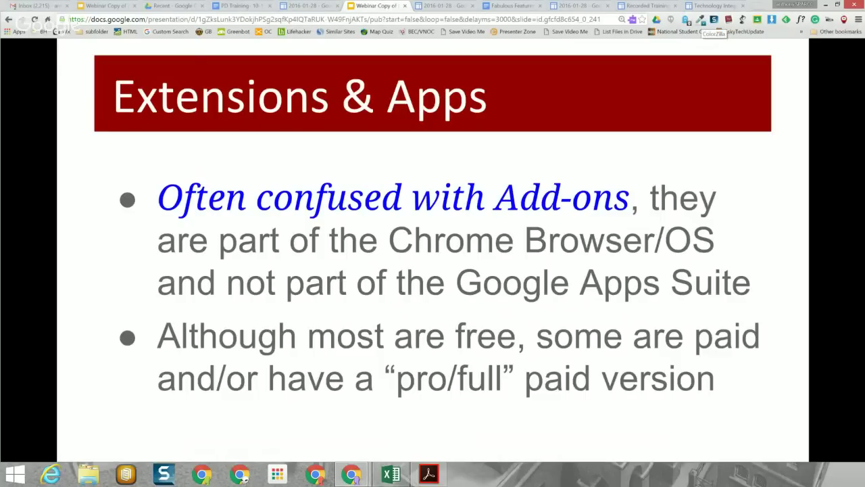
Sample the Extensions & Apps slide with ColorZilla's Page Color Picker, then advance to Some Favorites.
click(700, 19)
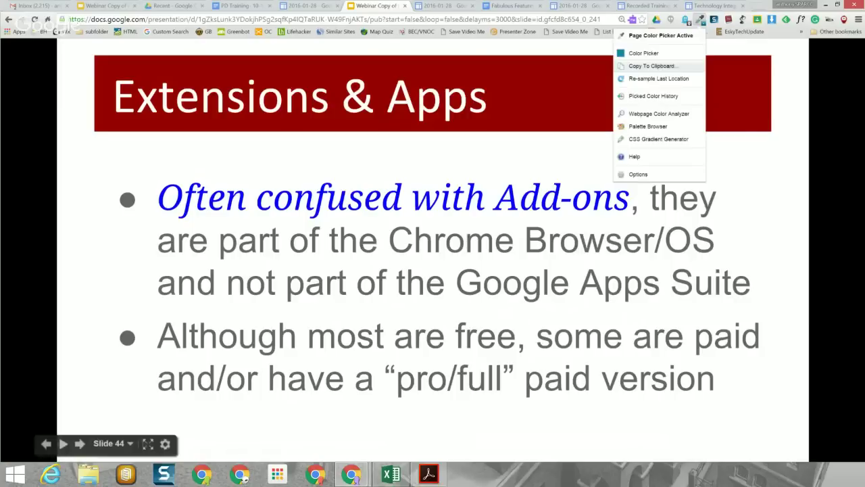
click(661, 35)
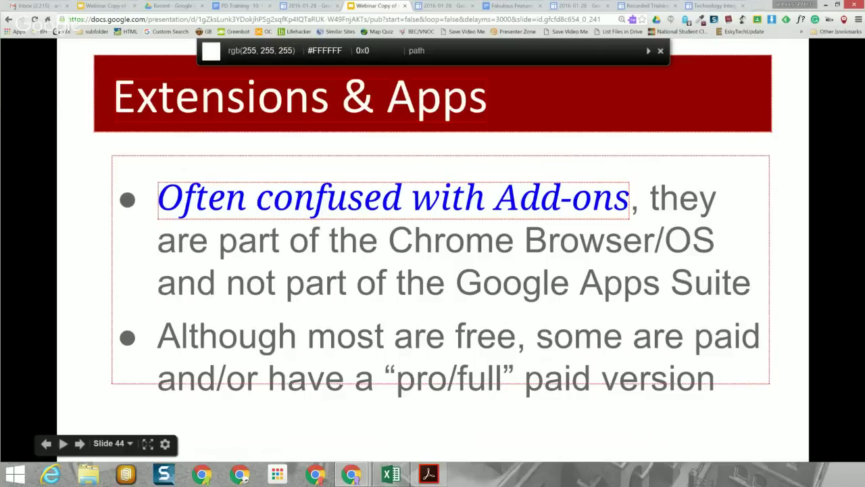
key(Escape)
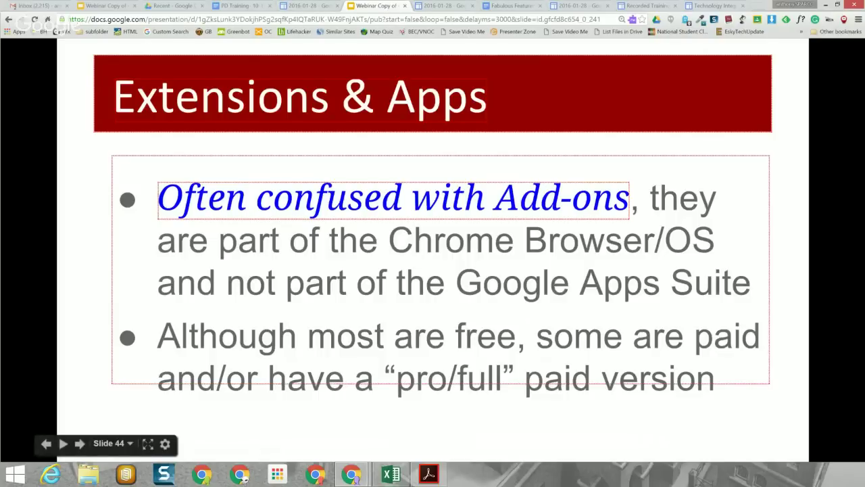
key(Right)
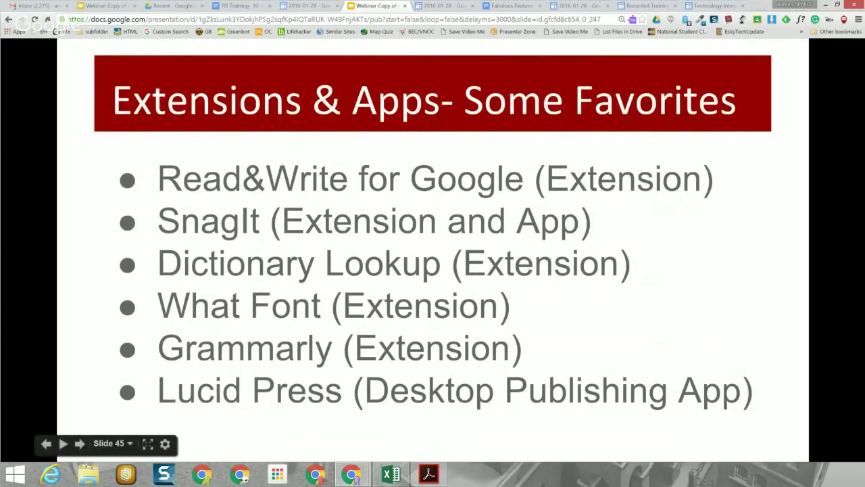
Advance two slides to Help, then switch to the Webinar Copy deck in the Slides editor.
key(Right)
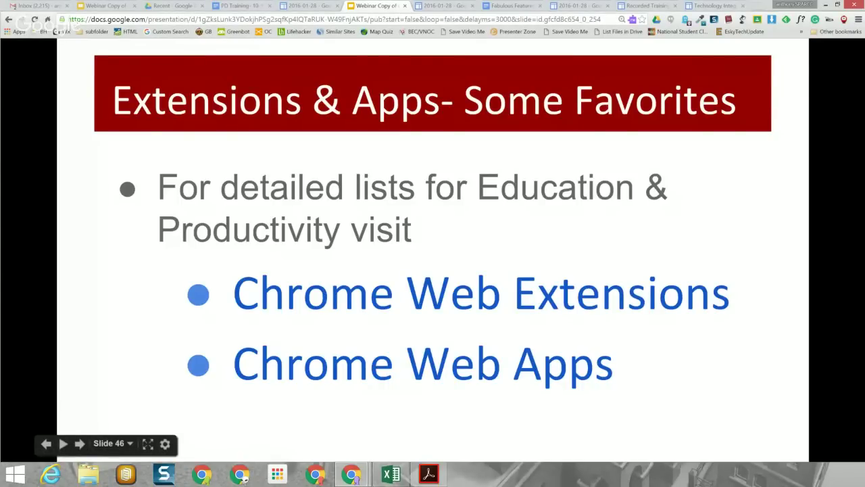
key(Right)
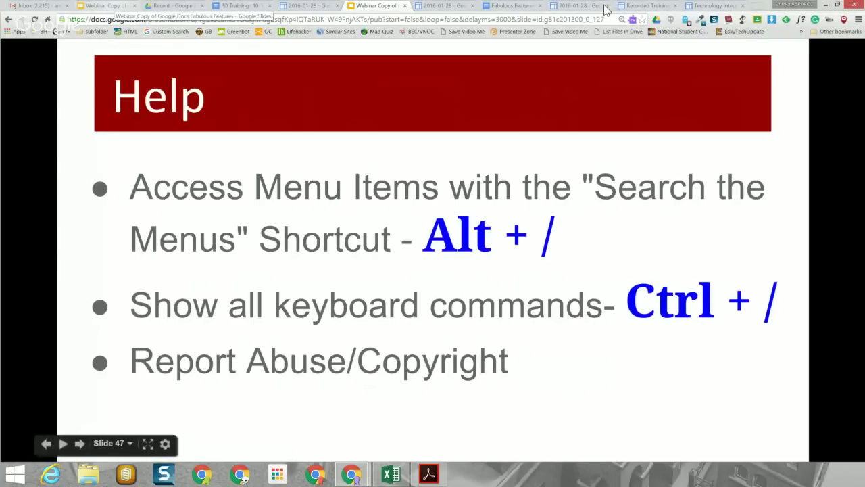
key(ctrl+2)
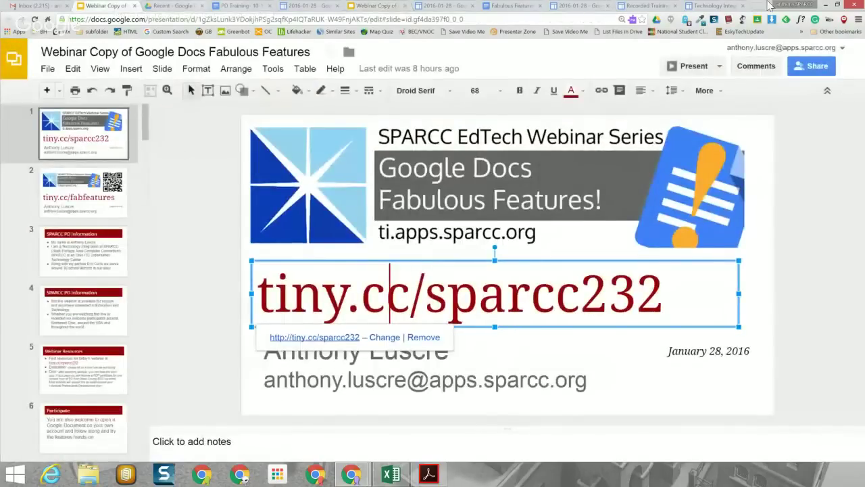
In the Fabulous Features document, bring up the Help keyboard shortcuts list.
key(ctrl+4)
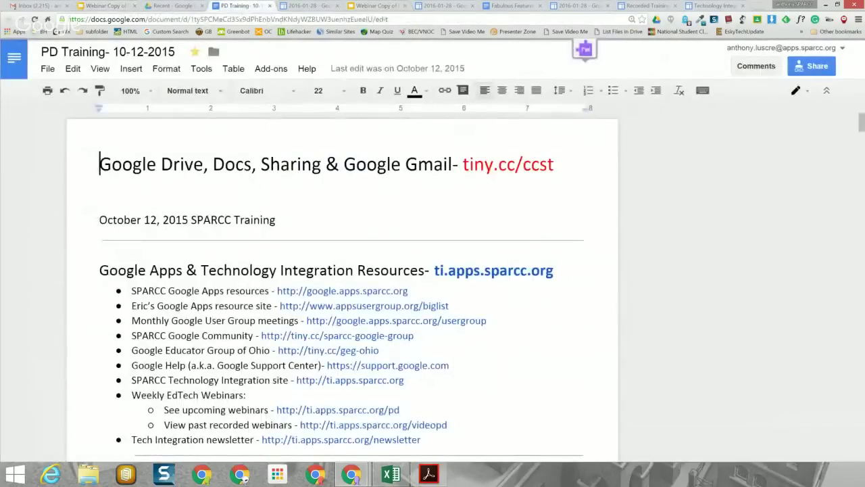
key(ctrl+7)
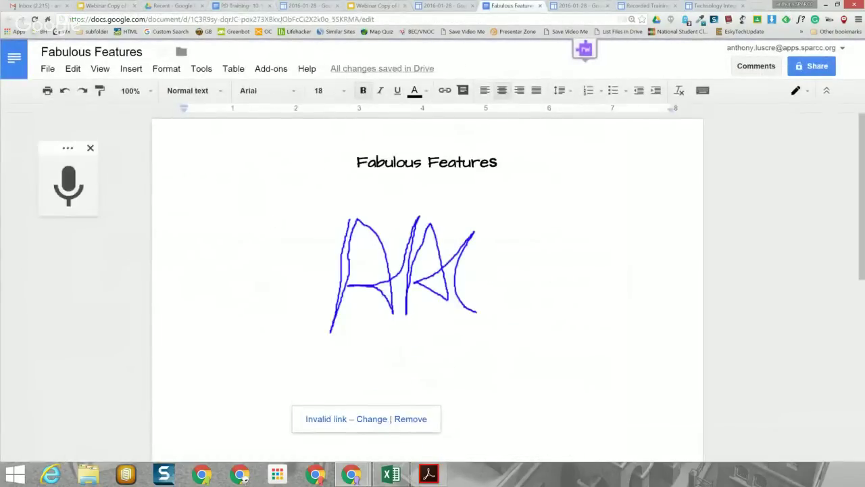
key(alt+h)
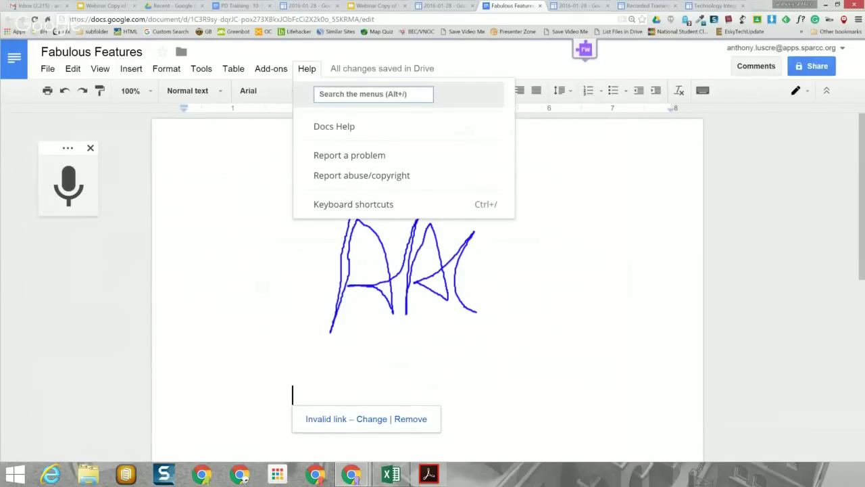
key(Down)
key(Down)
key(Down)
key(Down)
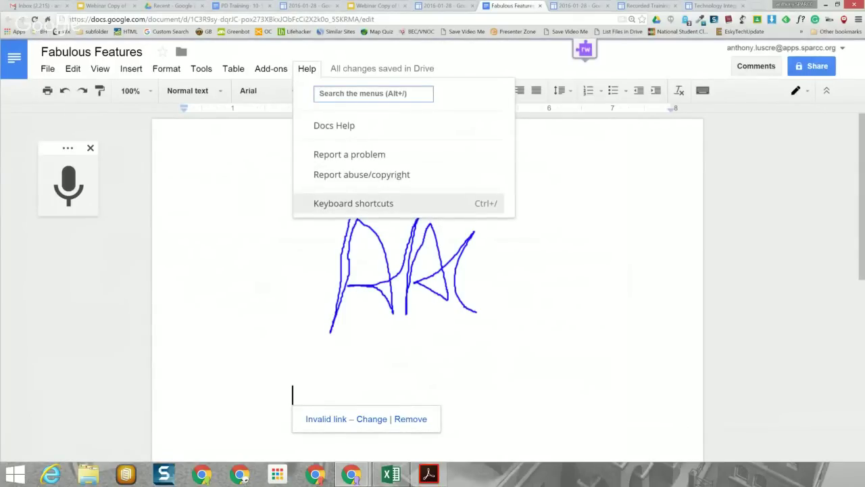
key(Return)
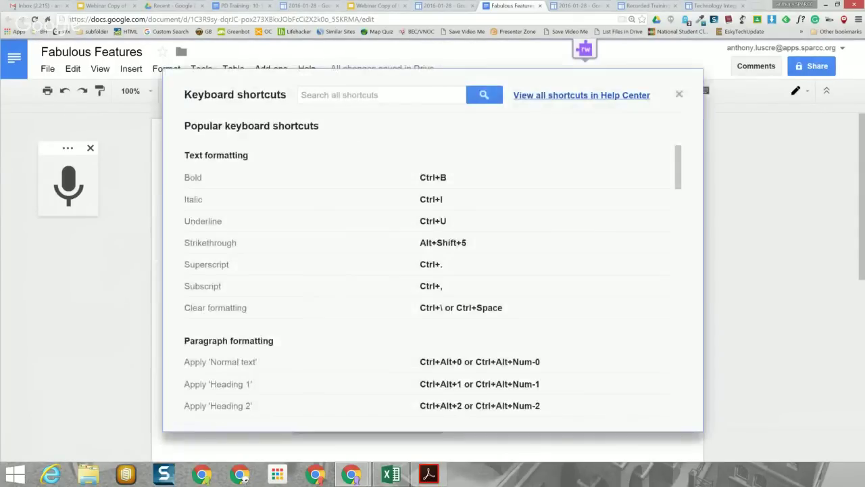
Search the shortcuts for 'paste' to find the paste shortcuts, then close the list.
scroll(433, 283, down, 10)
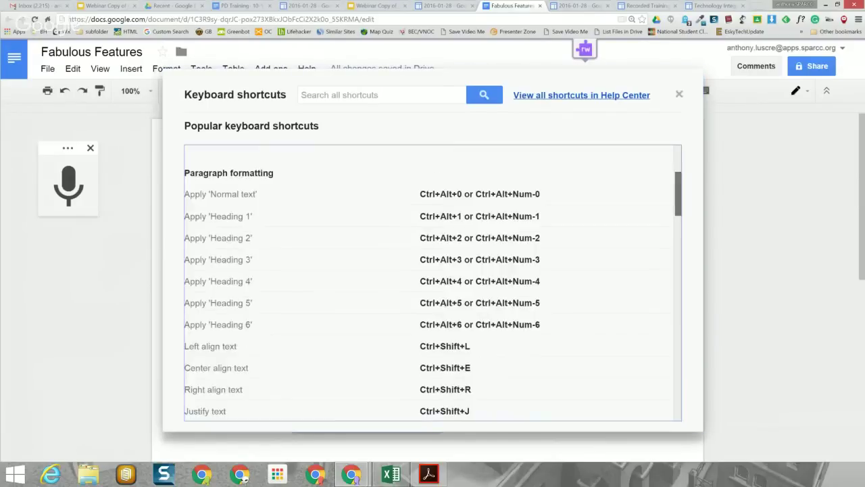
scroll(433, 282, down, 5)
scroll(433, 283, up, 15)
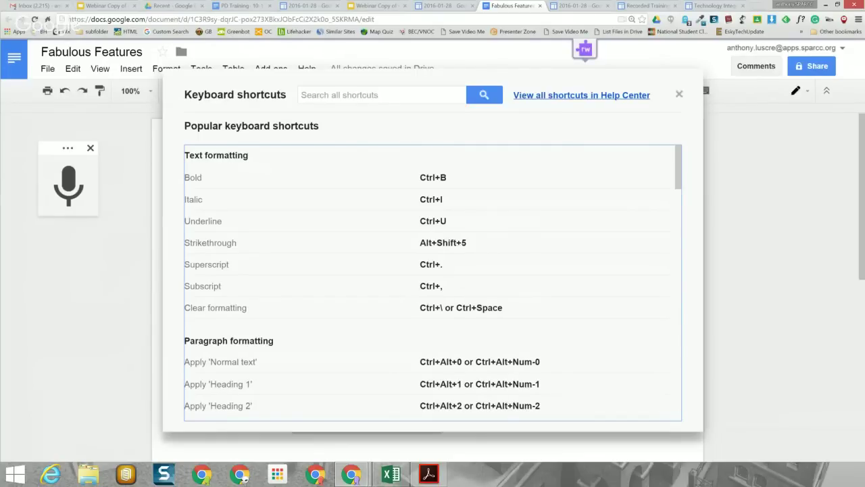
click(301, 95)
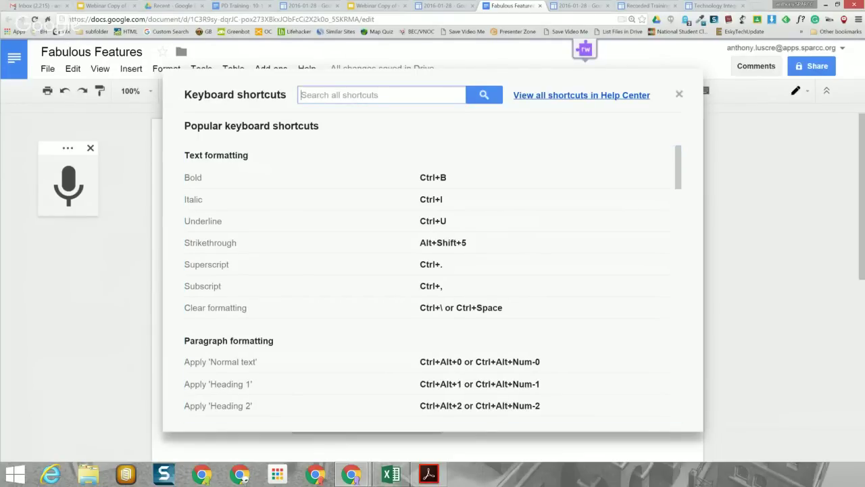
text(paste)
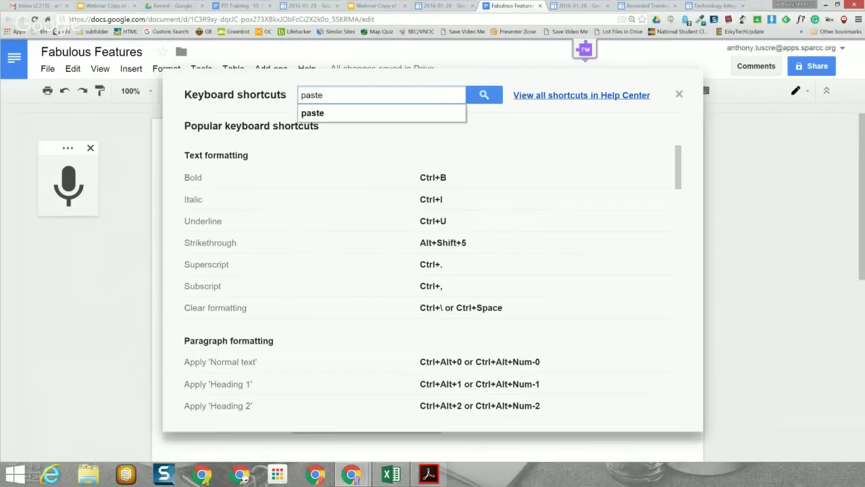
click(484, 94)
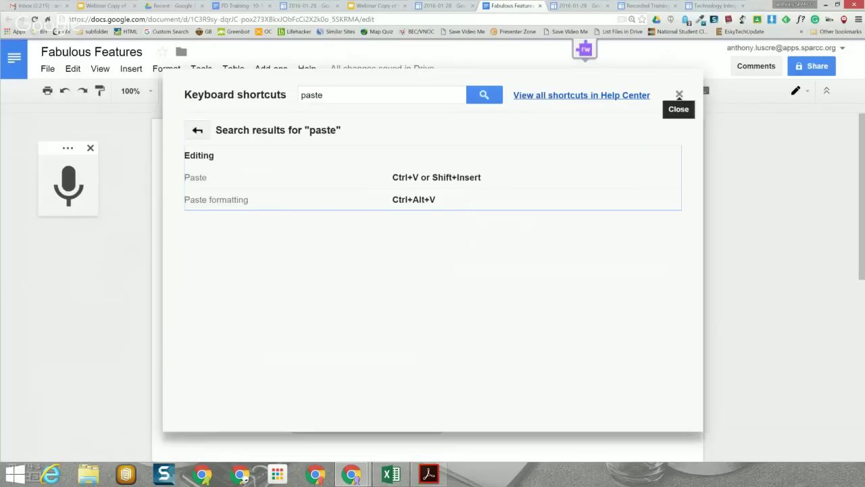
click(679, 94)
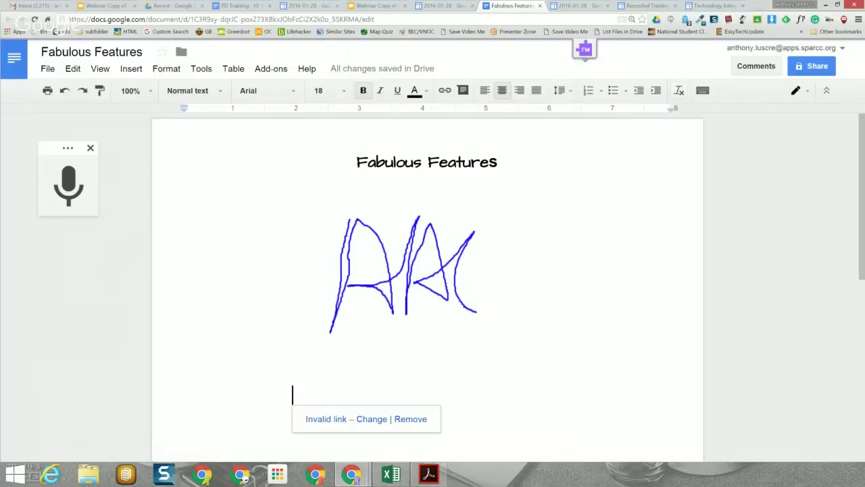
Advance the deck past Bonus Items and Paste Plain Text to Bonus #2, then return to the doc.
click(376, 5)
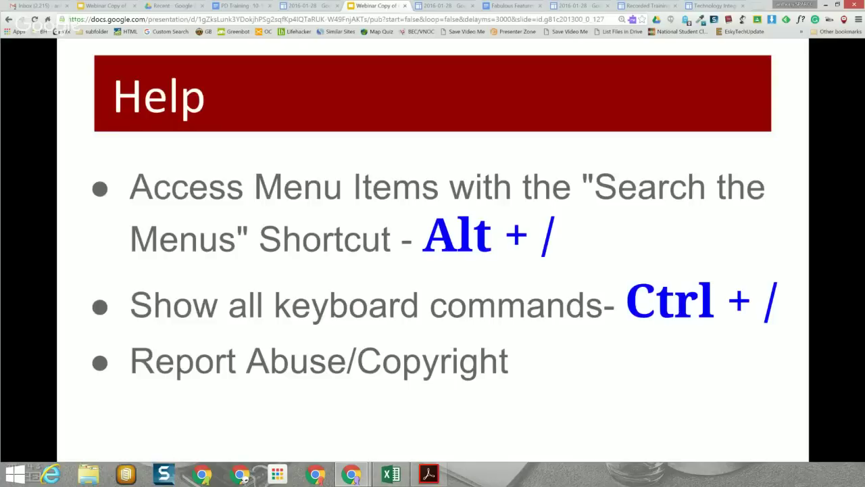
key(Right)
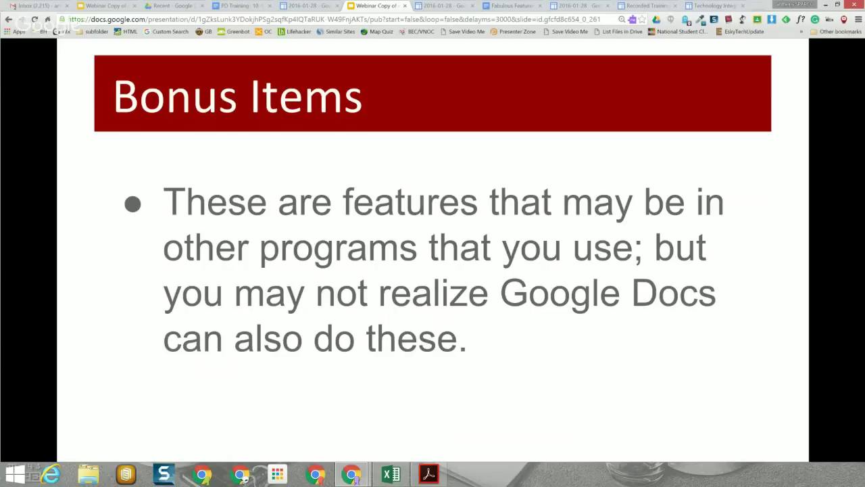
key(Right)
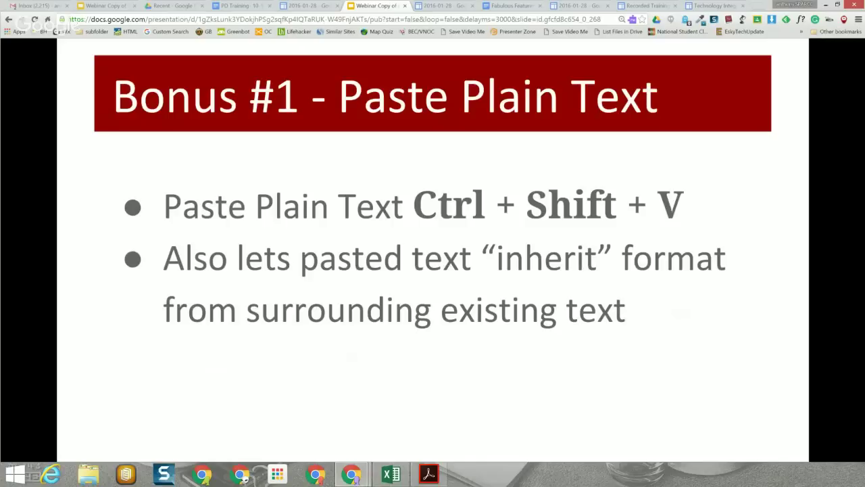
key(Right)
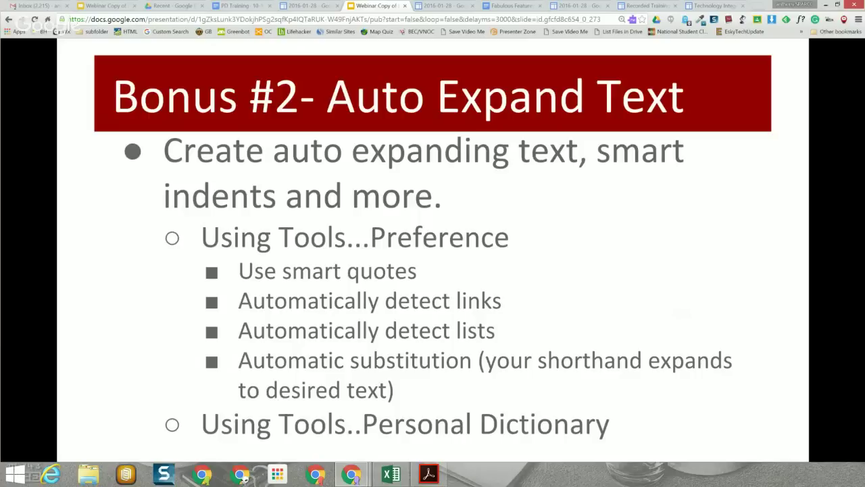
click(509, 6)
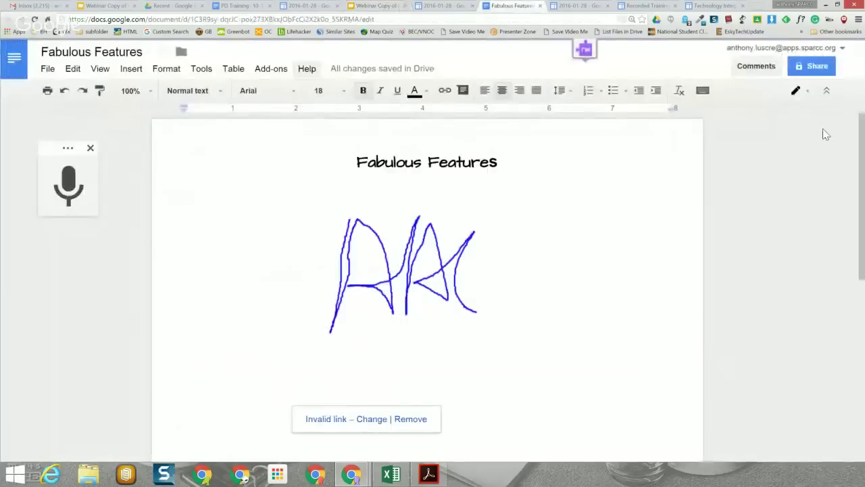
In Tools > Preferences, add a substitution replacing 'aa' with the author's full name.
click(202, 68)
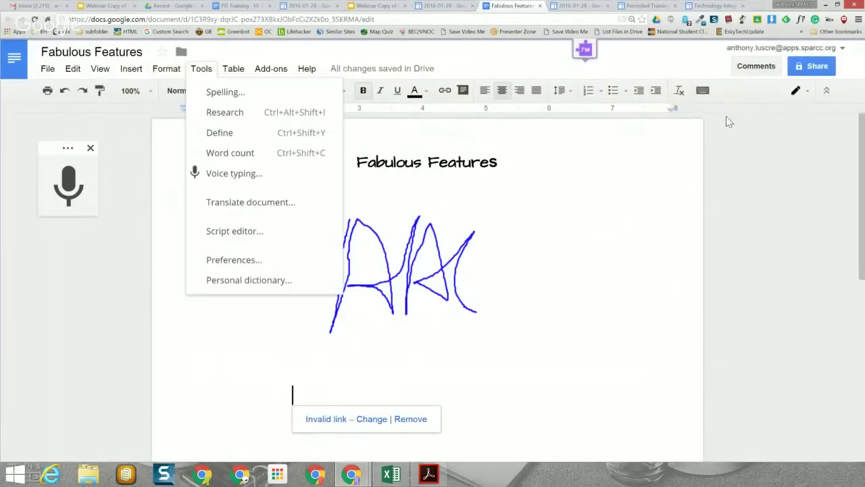
key(Down)
key(Return)
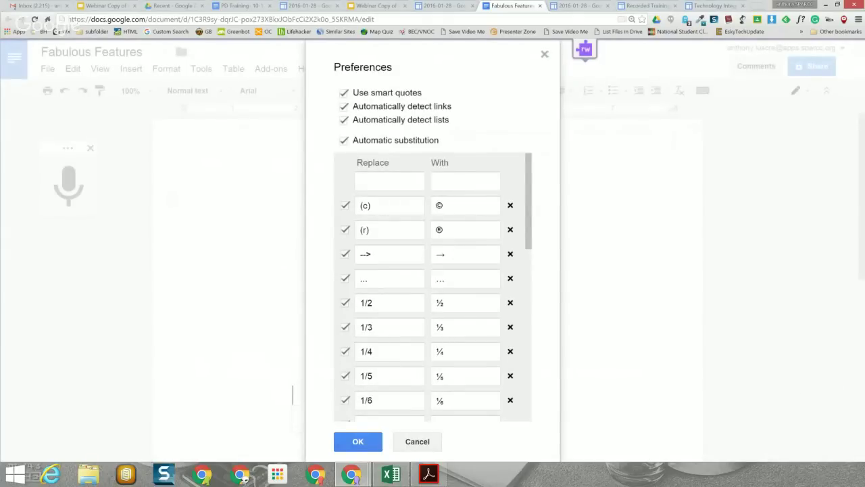
click(389, 181)
text(aa)
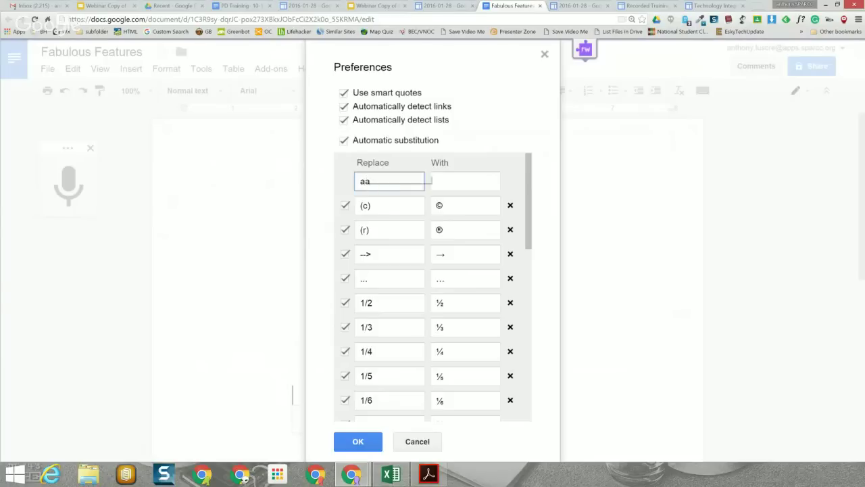
key(Tab)
text(Ant)
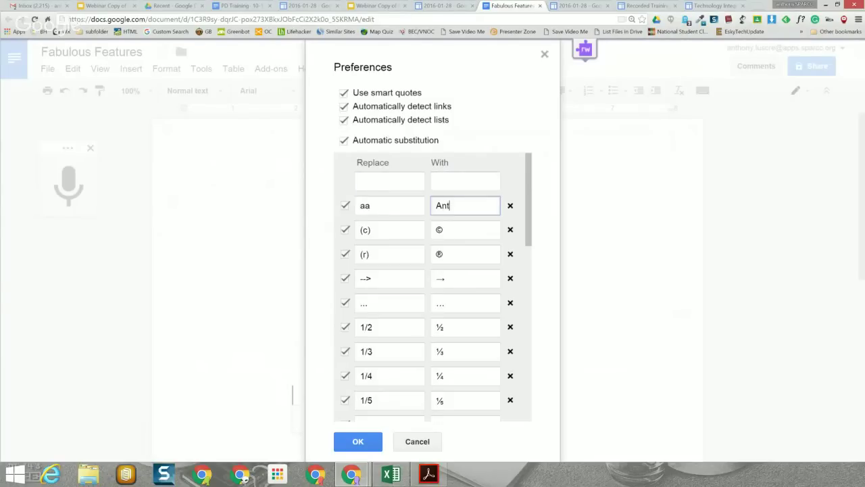
text(hony A. Luscre)
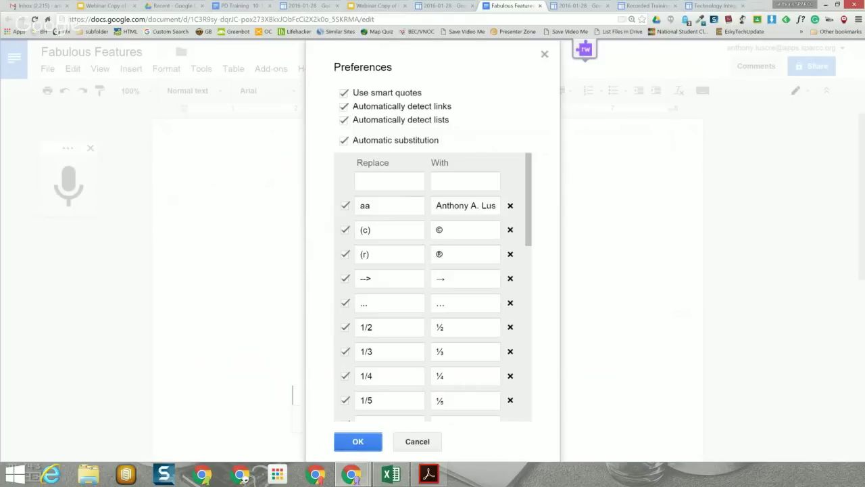
key(Return)
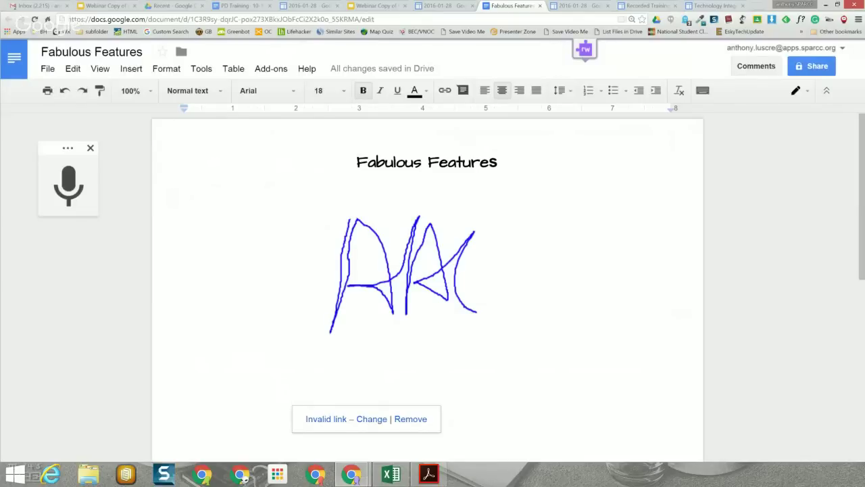
Expand 'aa' into the author's name below the ARC drawing, then browse the Personal dictionary word list.
text(aa)
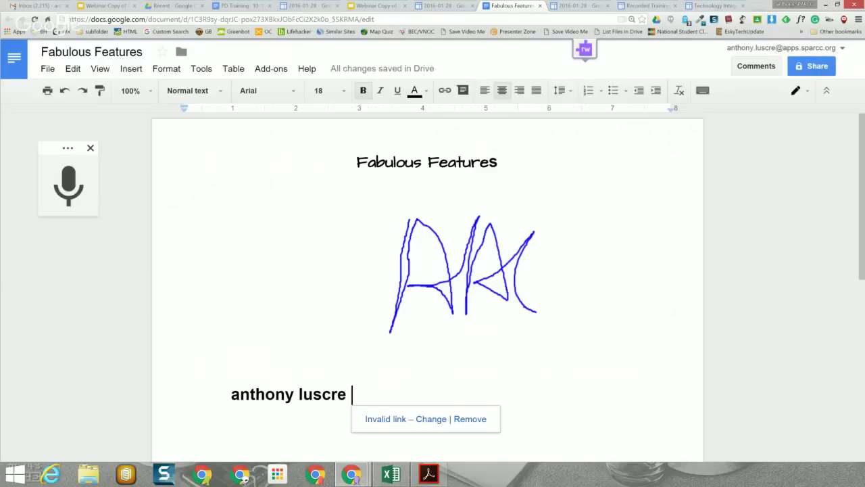
key(alt+t)
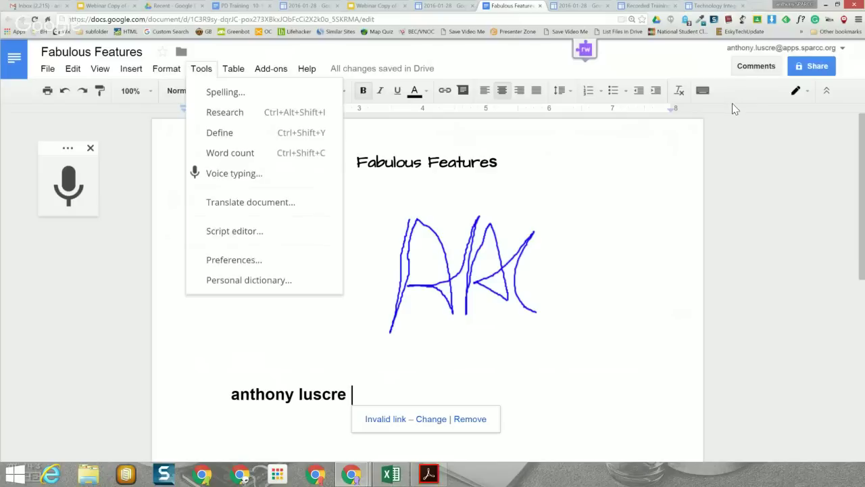
key(Up)
key(Down)
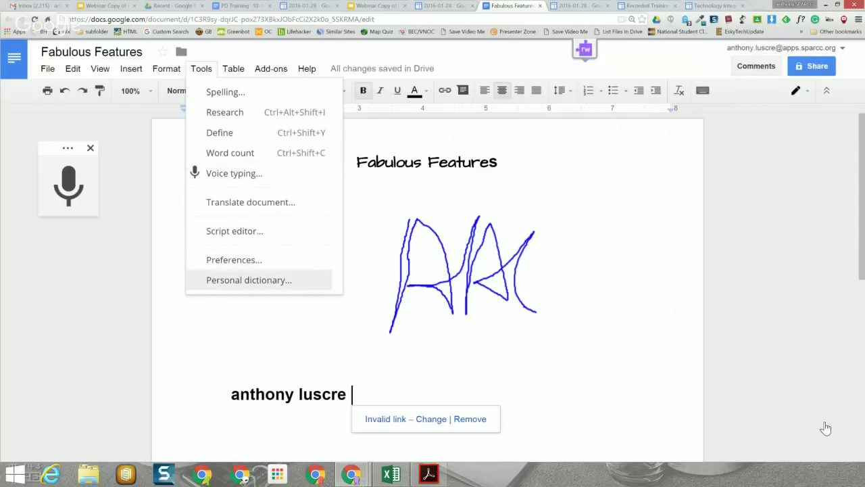
key(Return)
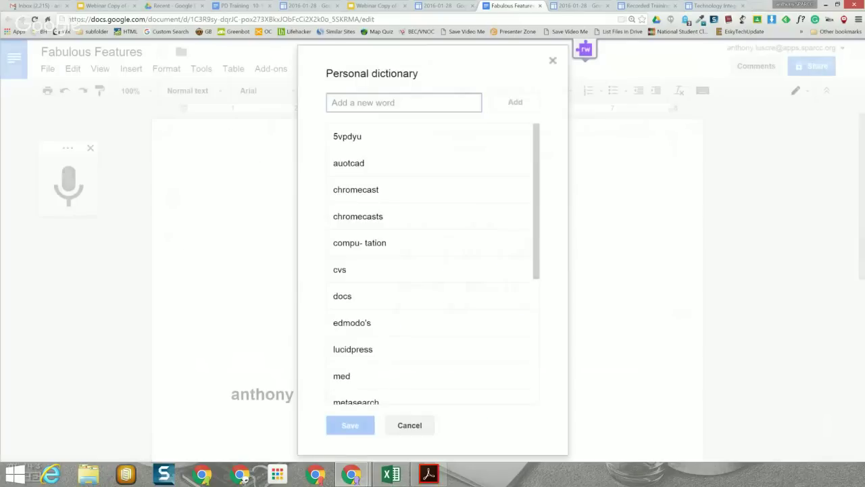
drag(536, 201, 536, 138)
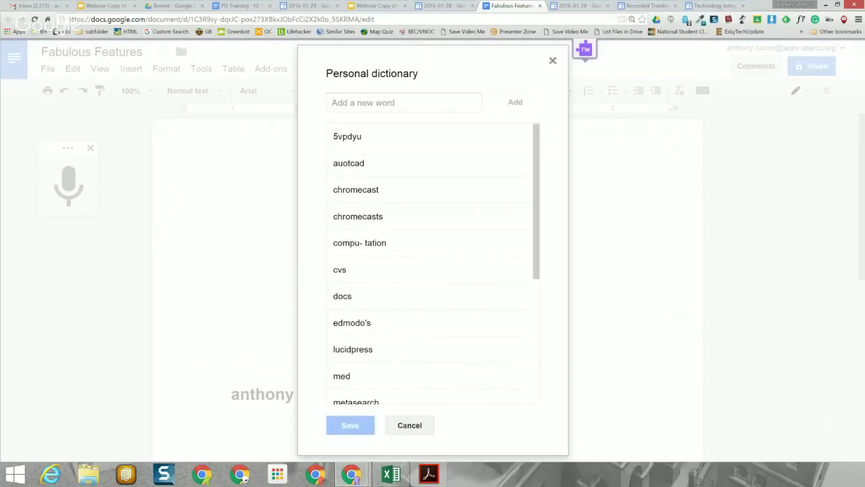
click(552, 60)
Advance the slides through Bonus #3 to Bonus #4 Missing Links, then select the Fabulous Features title.
click(374, 5)
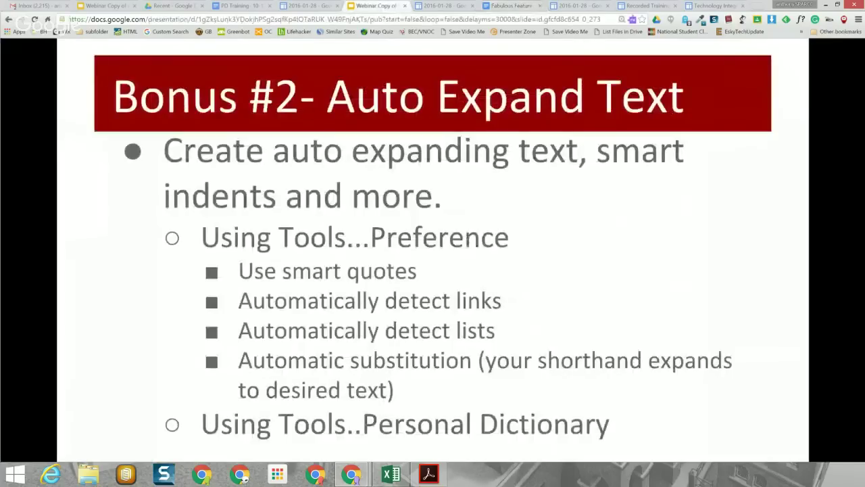
key(Right)
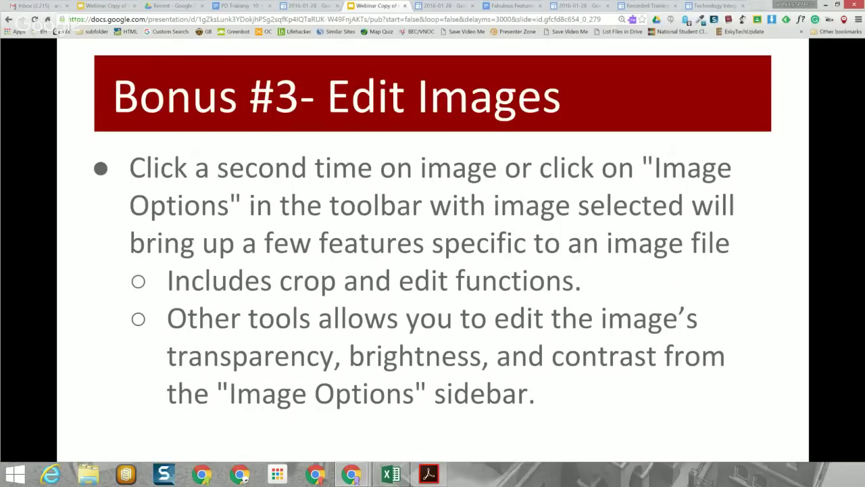
key(Right)
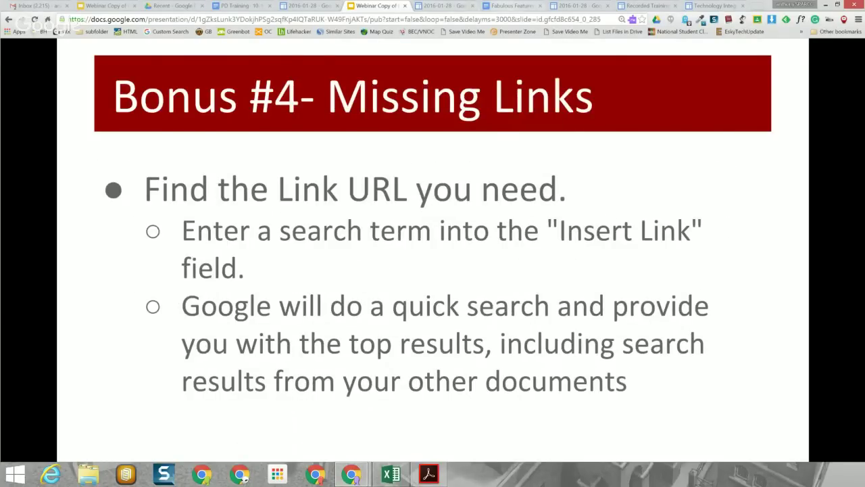
click(513, 5)
drag(357, 163, 498, 162)
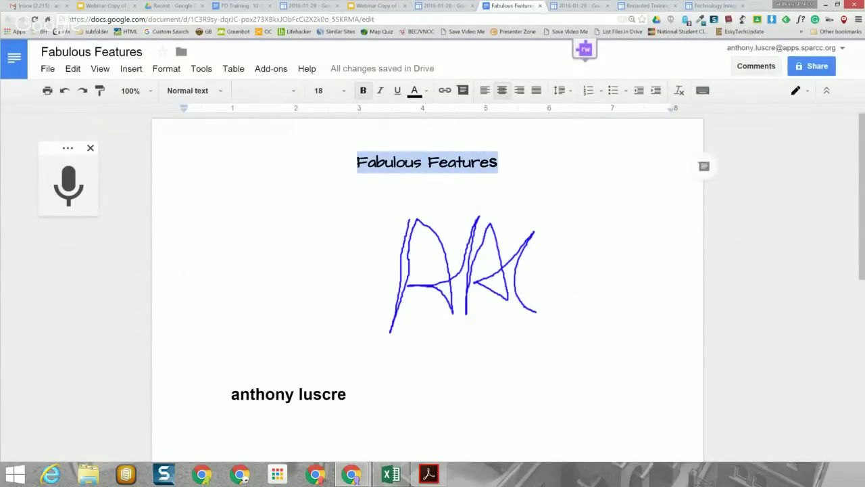
click(445, 90)
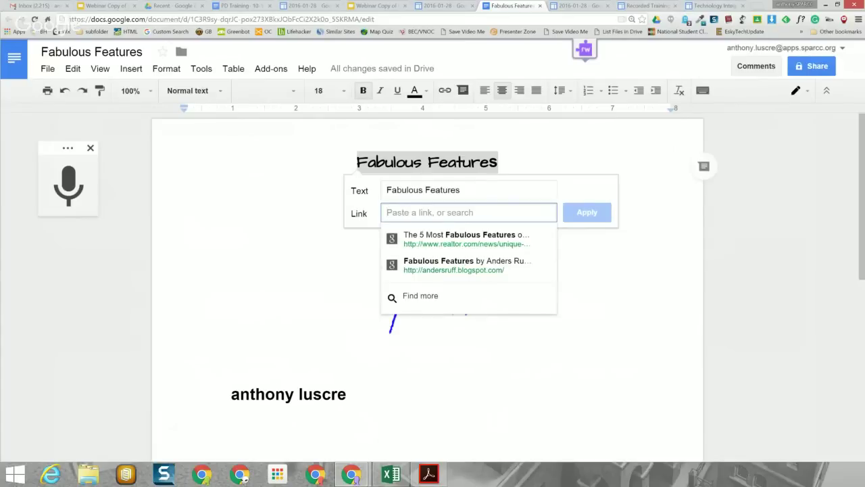
text(sparcc)
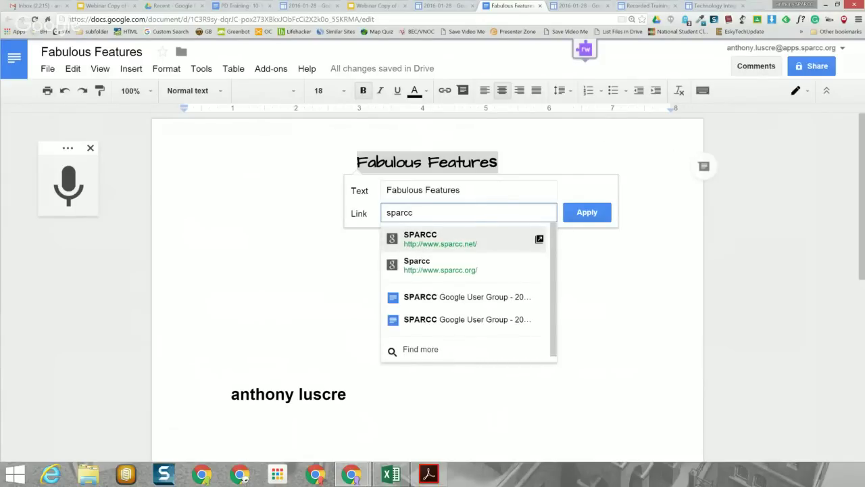
key(Return)
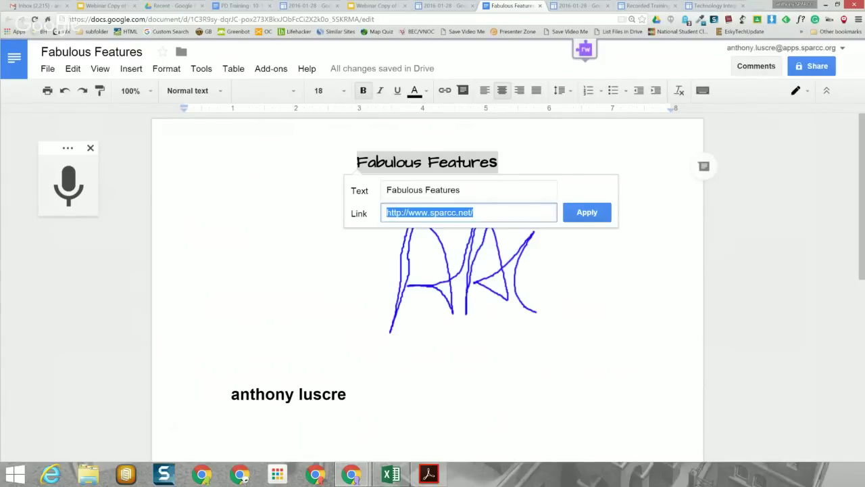
key(Return)
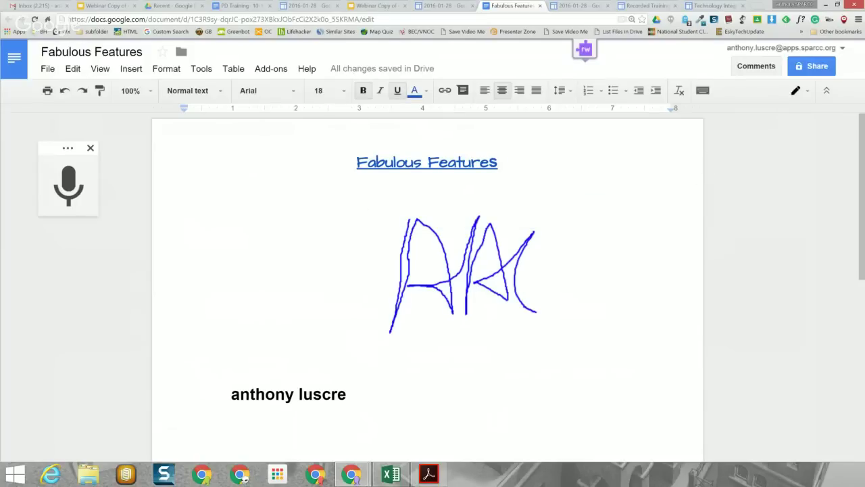
click(376, 6)
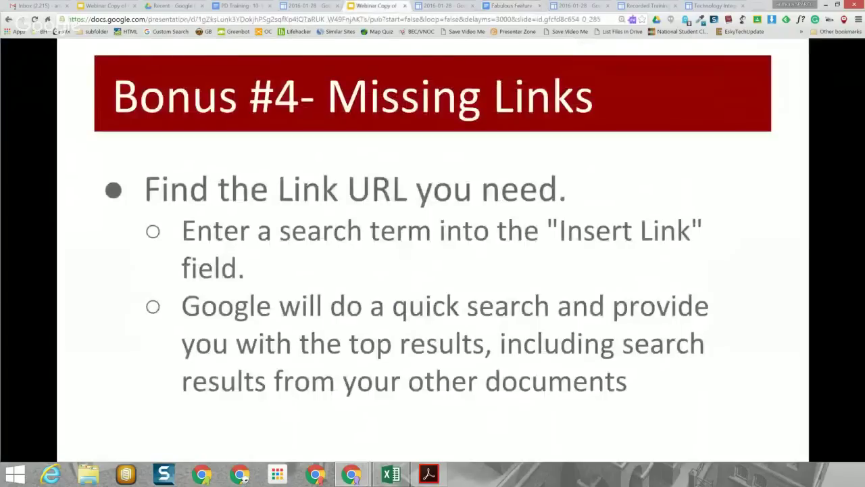
Advance through Bonus #5 Table of Contents to Bonus #6 Type in Another Language, then return to the doc.
key(Right)
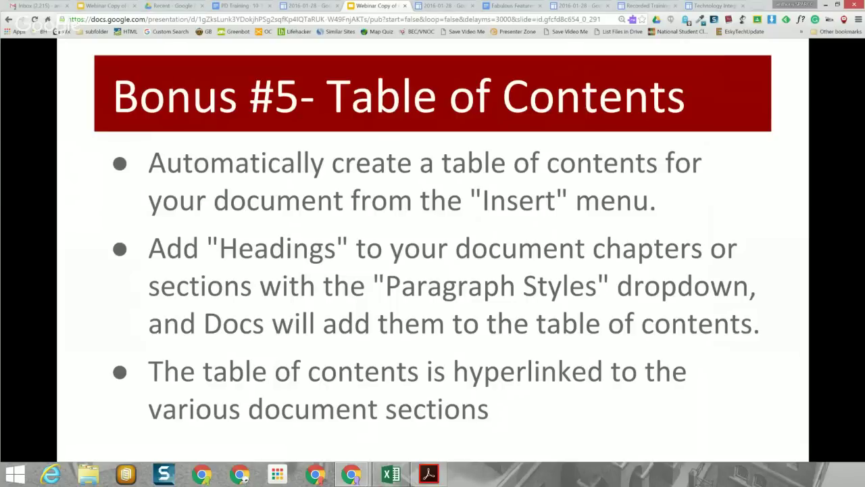
key(Right)
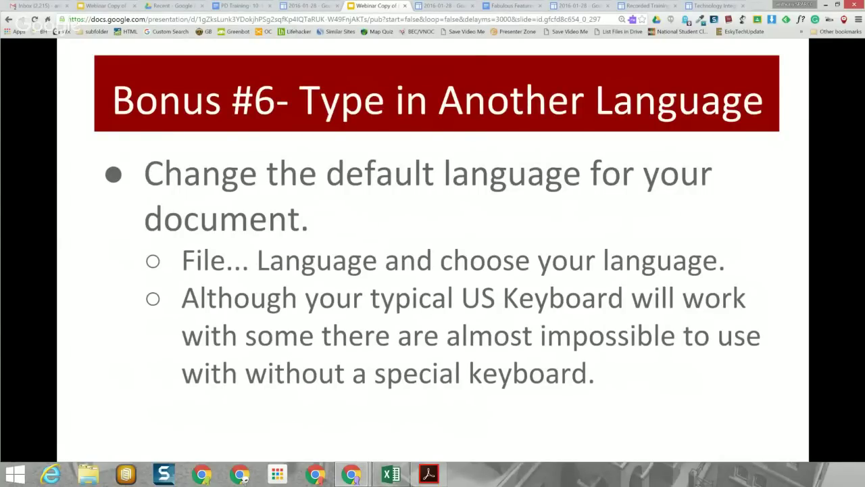
click(503, 5)
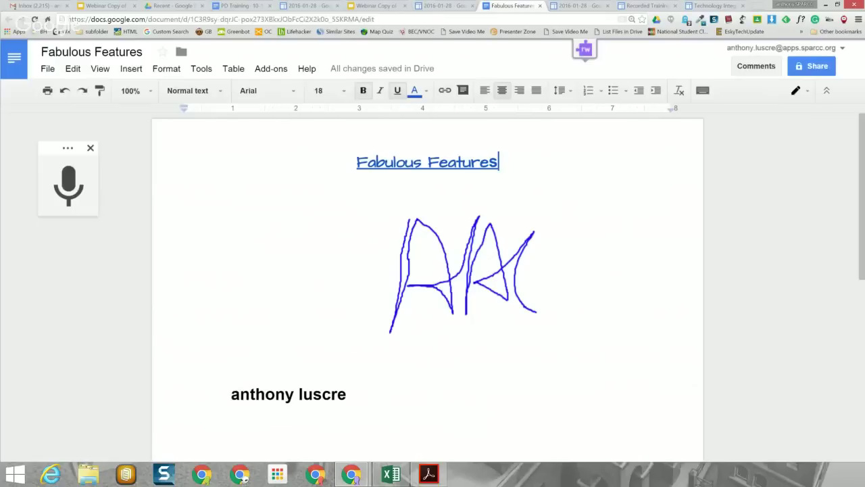
key(alt+f)
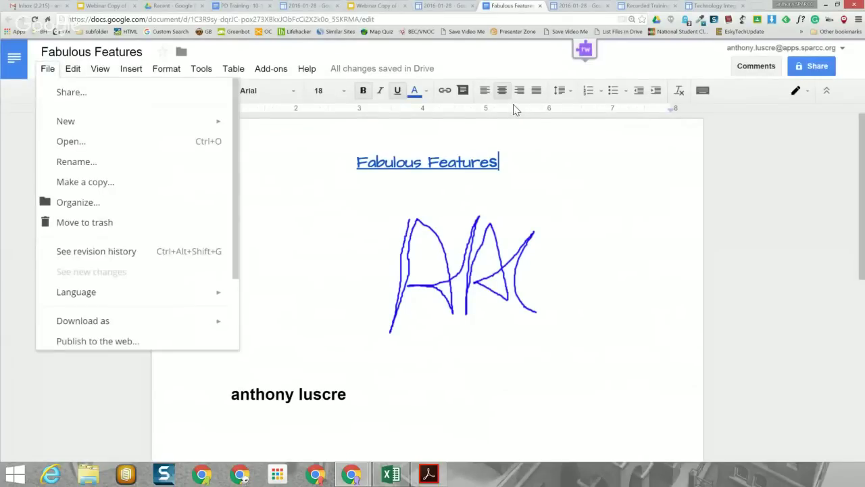
mouse_move(147, 291)
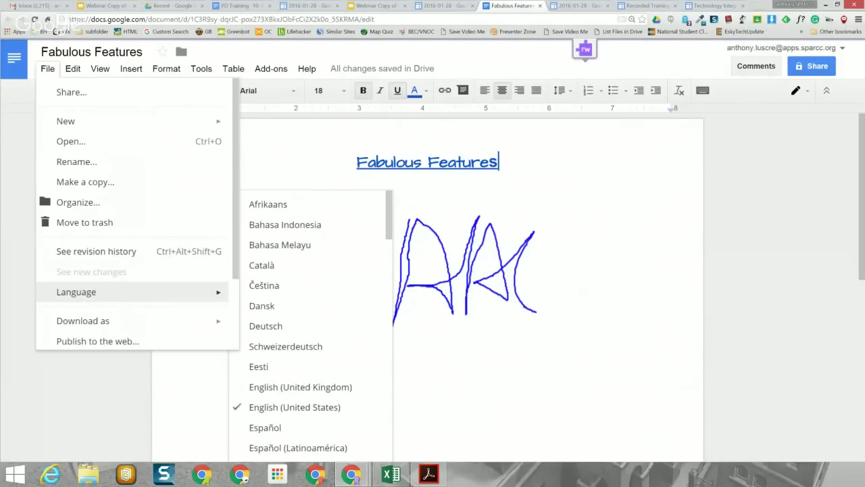
click(361, 6)
key(Right)
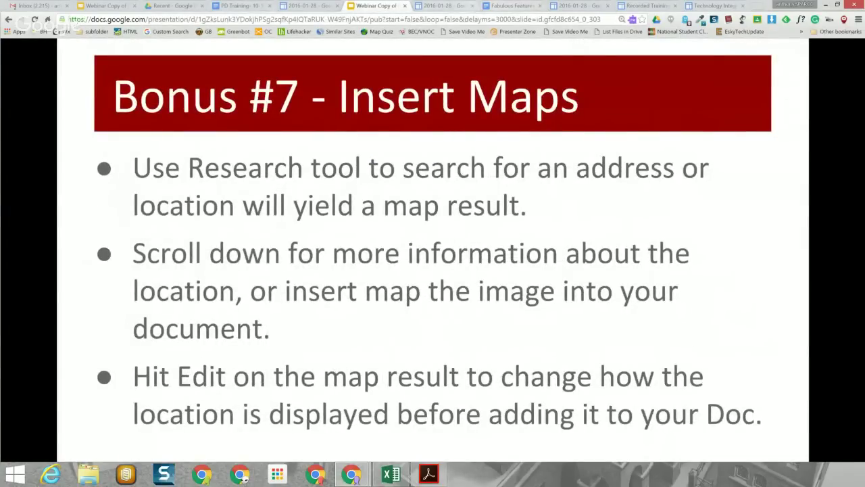
key(ctrl+Tab)
key(ctrl+Tab)
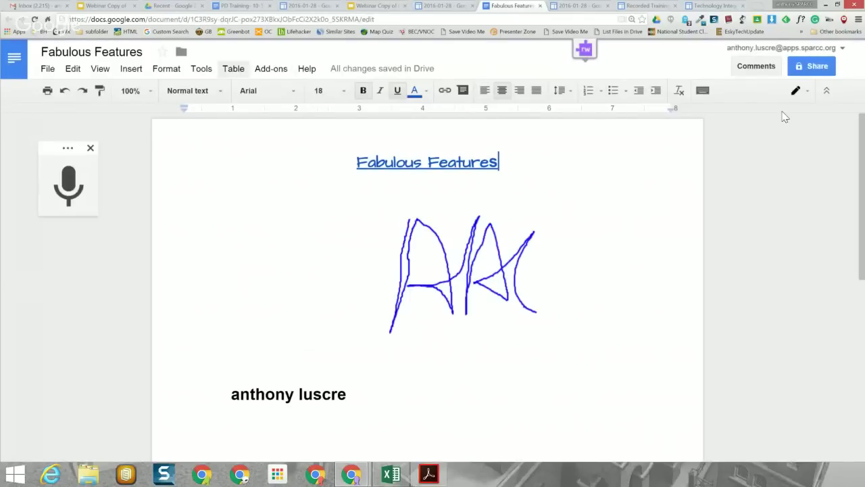
click(202, 68)
key(Return)
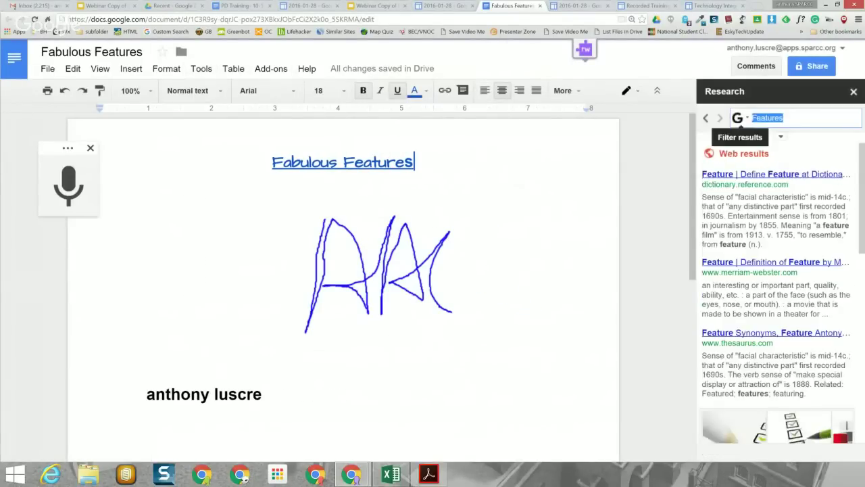
text(2100)
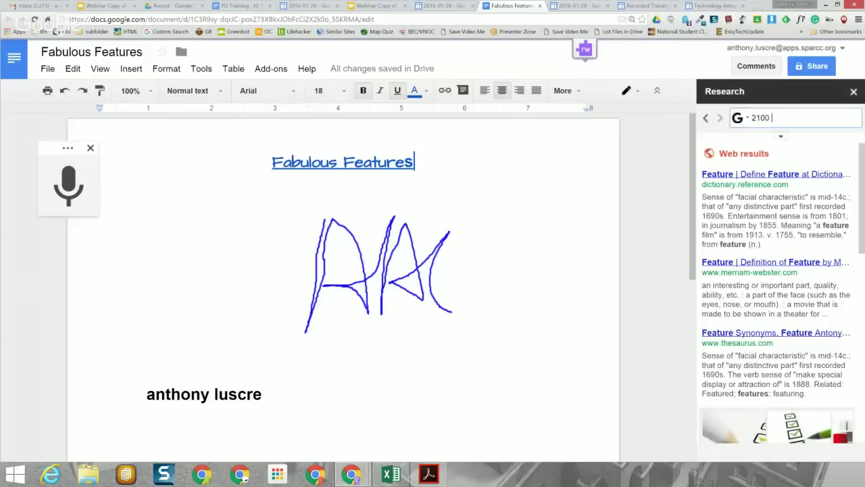
key(Return)
text(3)
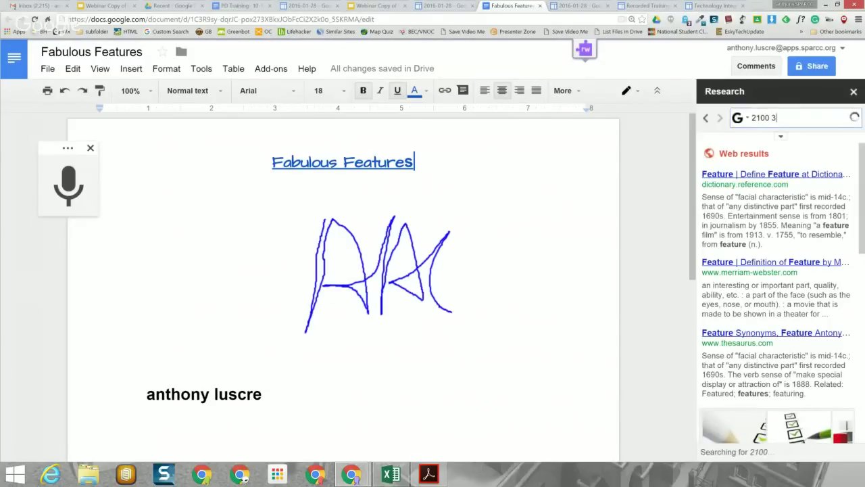
text(8 st)
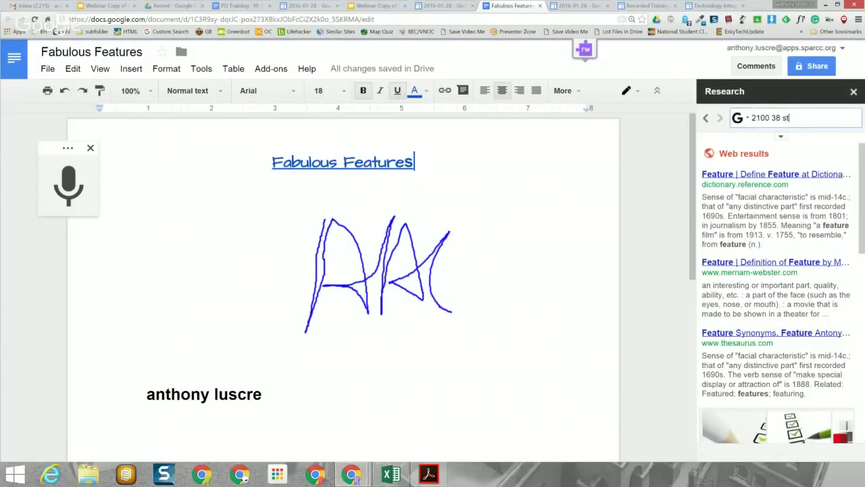
text( nw)
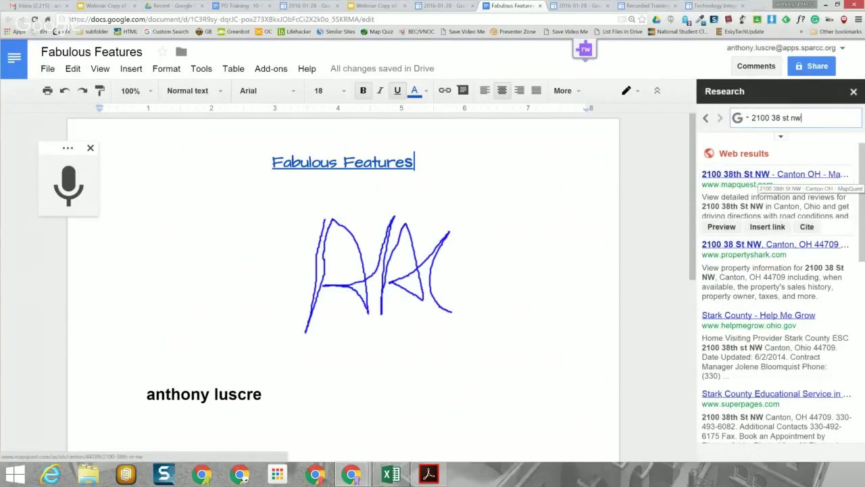
click(771, 174)
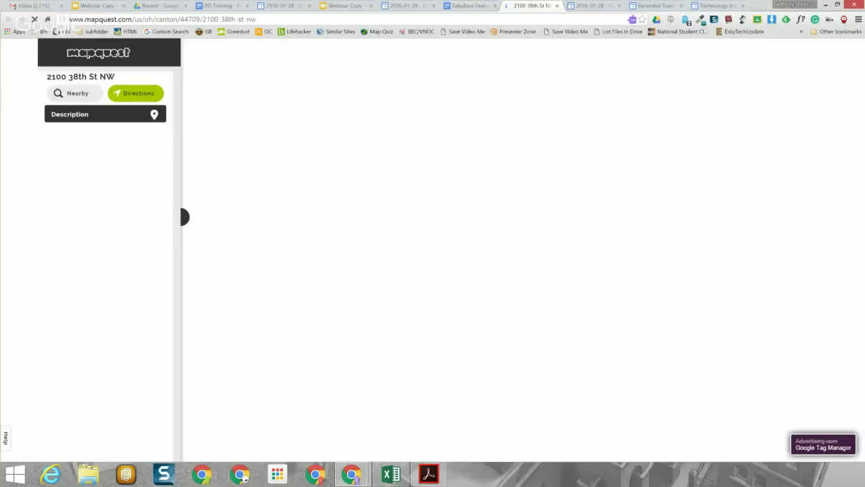
Insert the MapQuest address link right after the name in the Fabulous Features document.
click(466, 5)
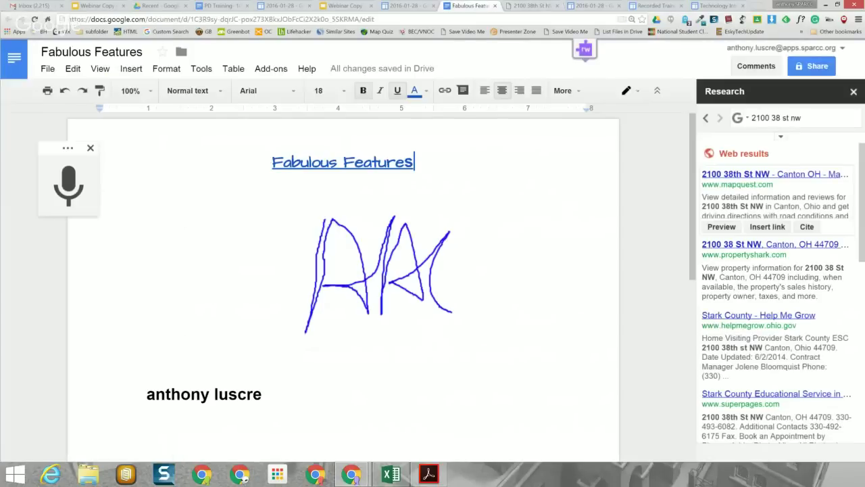
drag(744, 174, 423, 196)
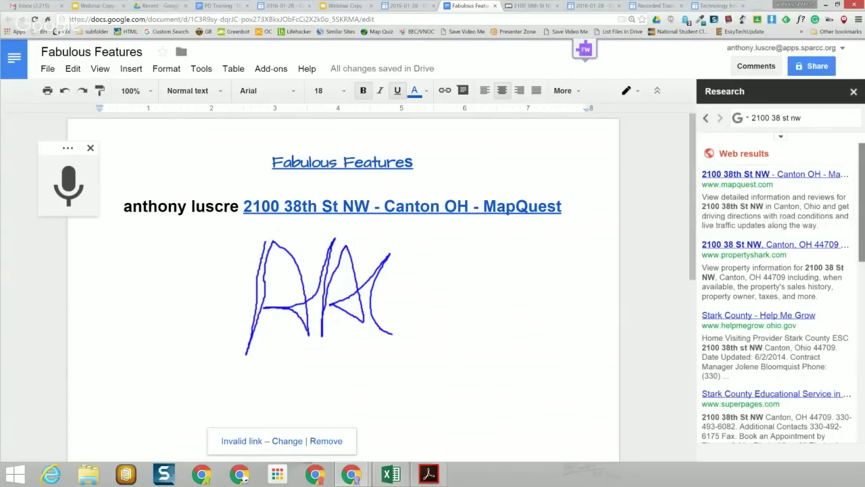
mouse_move(861, 202)
mouse_down()
mouse_move(860, 230)
mouse_move(861, 201)
mouse_up()
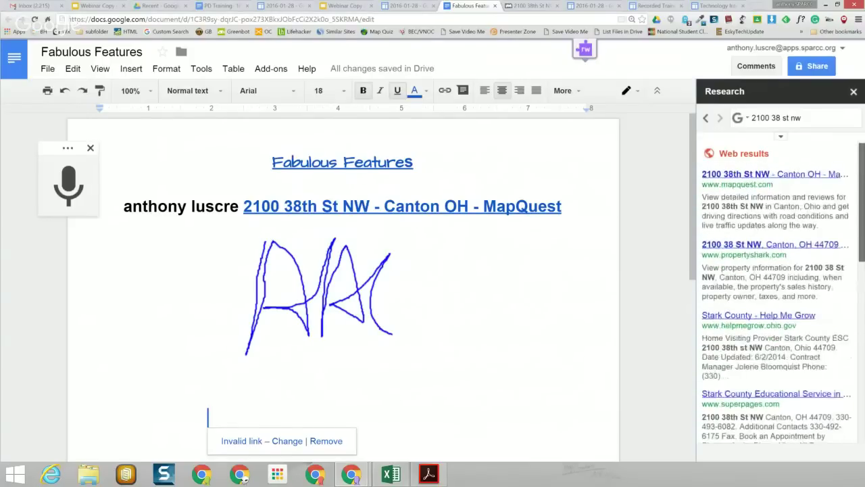
Refine the Research search by adding ', canton', then return to the webinar presentation.
click(741, 118)
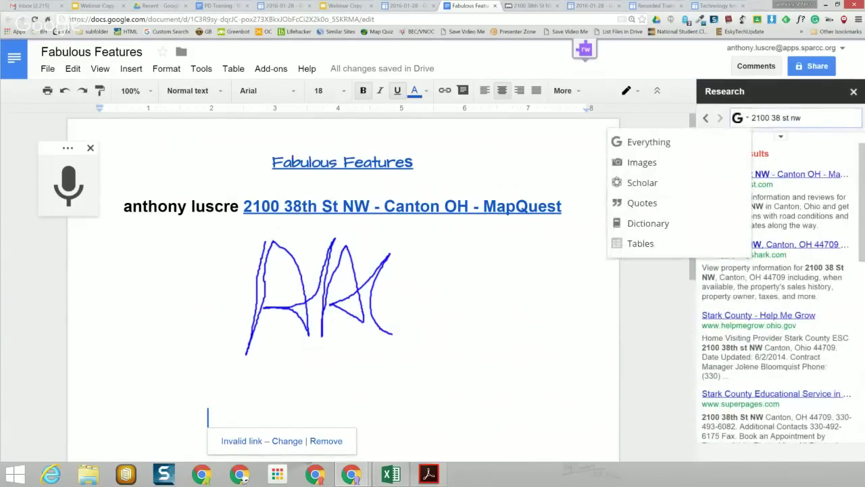
text(, can)
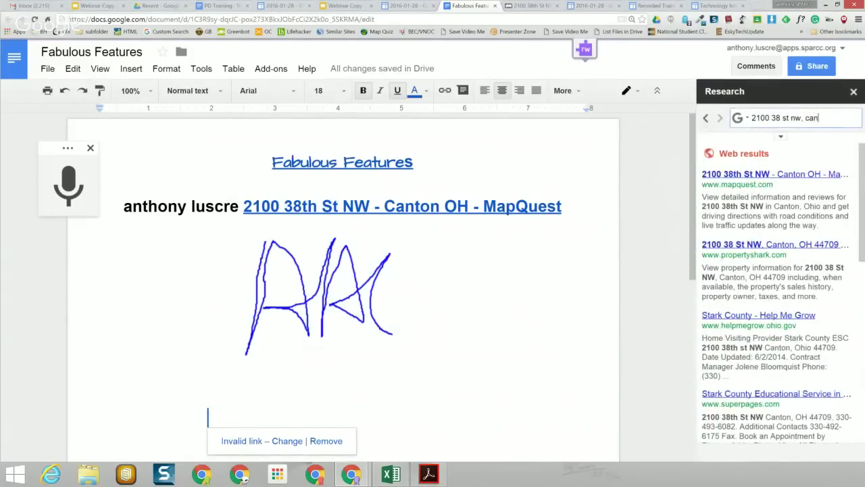
text(ton)
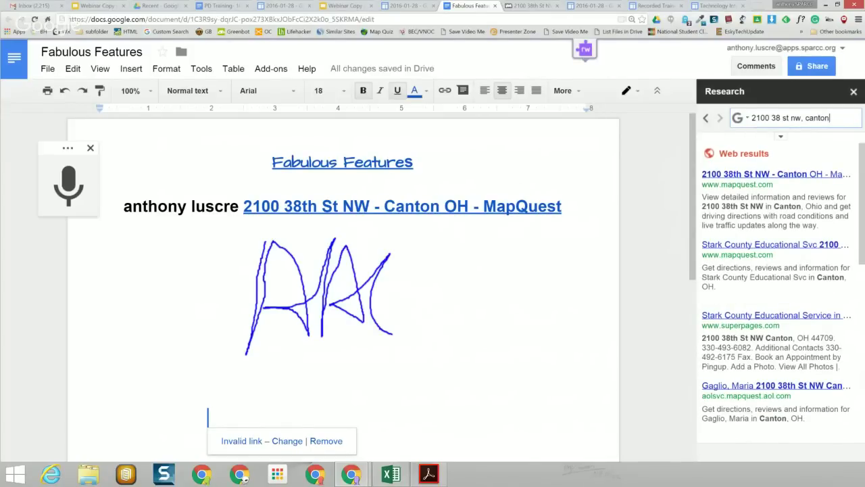
mouse_move(776, 271)
click(342, 6)
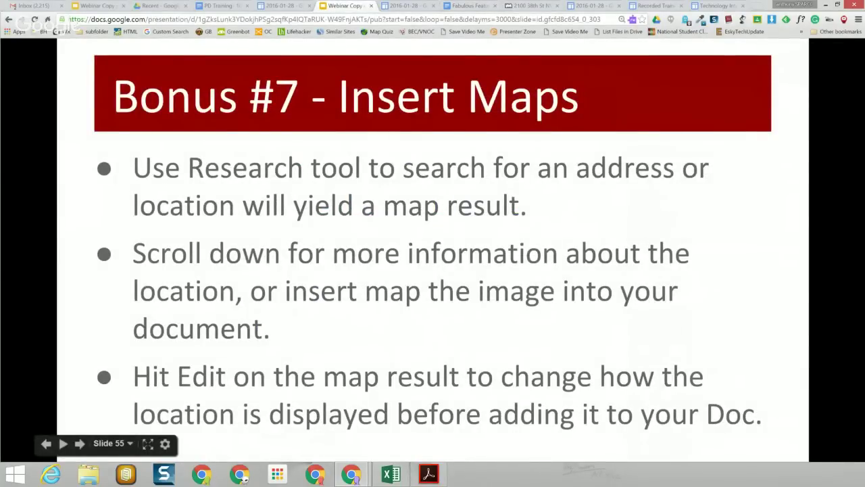
Advance past the App Scripts slide to Tech Integration Resources, then show the SPARCC Technology Integration site.
key(Right)
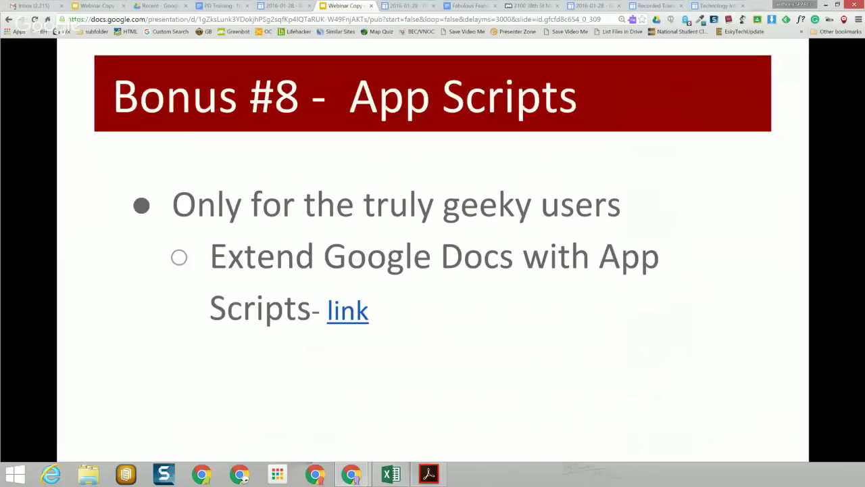
key(Right)
key(Right)
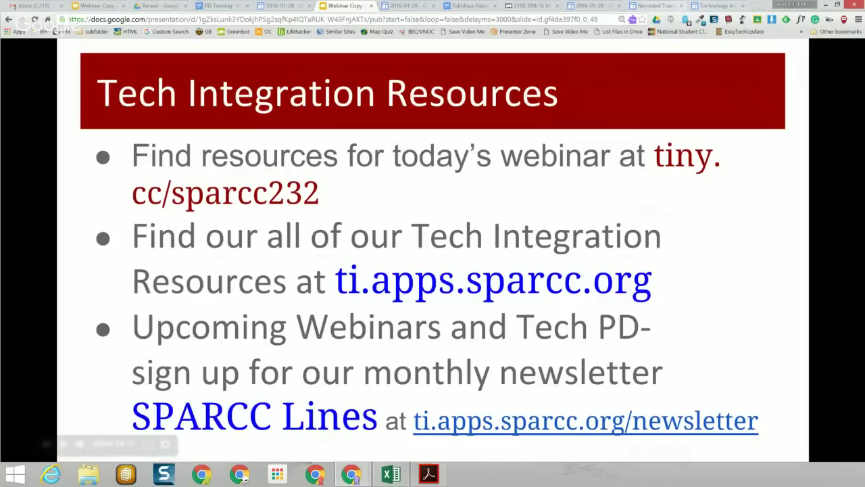
click(717, 5)
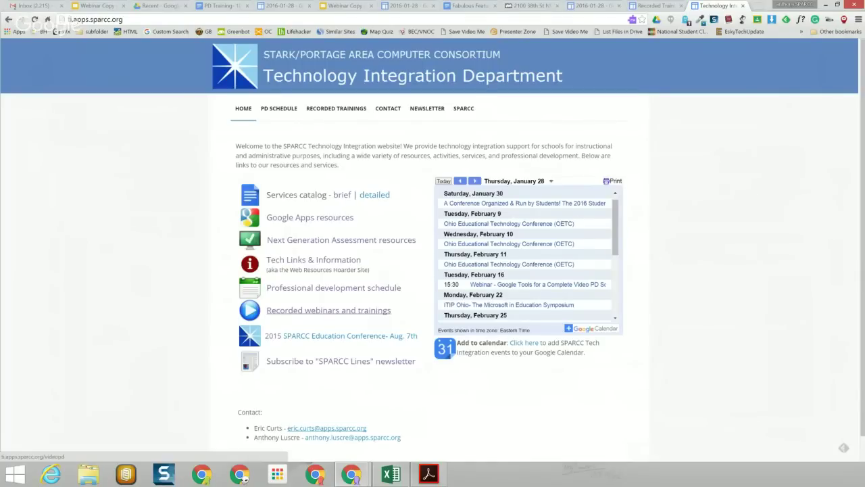
Open Recorded webinars and trainings in a new tab and scroll to its training topics, like Spreadsheets 101.
right_click(354, 309)
click(379, 316)
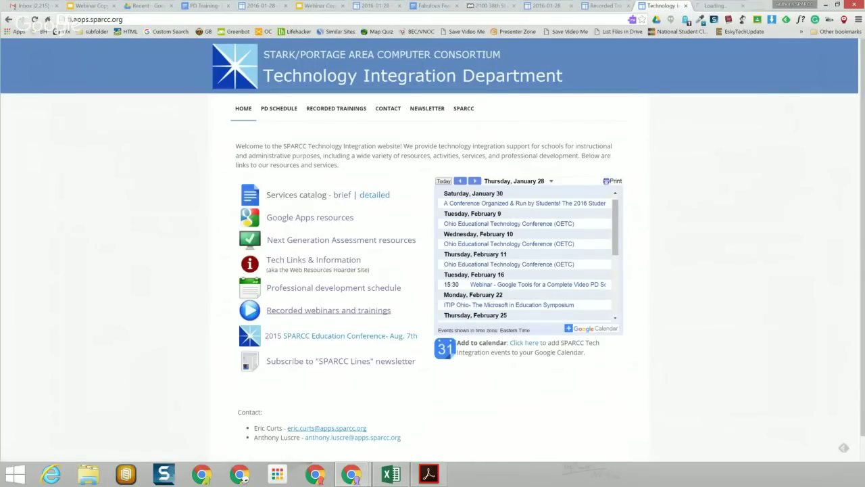
click(720, 6)
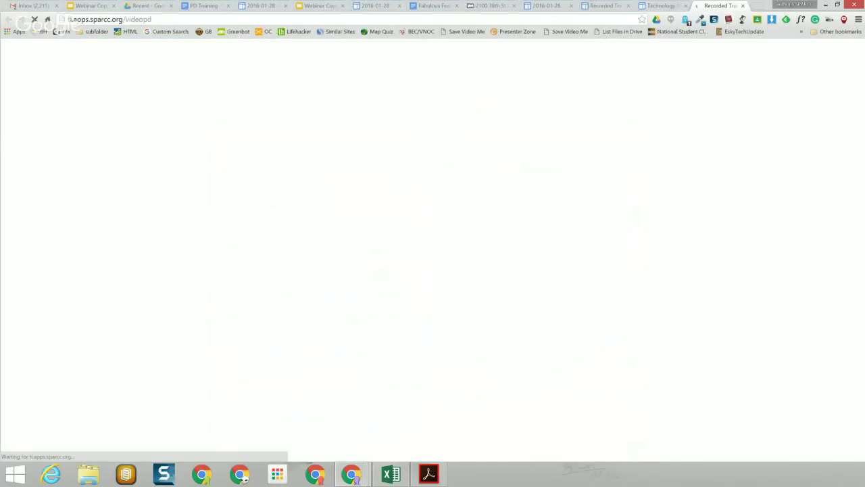
scroll(433, 257, down, 3)
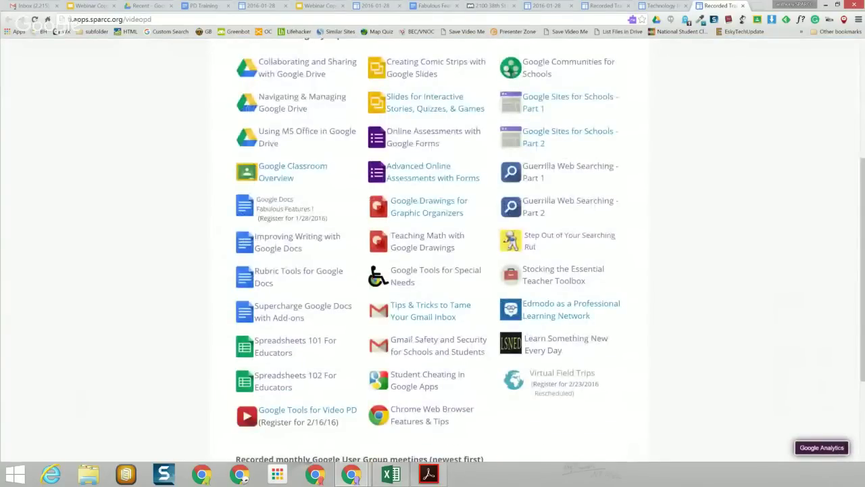
scroll(433, 256, down, 1)
scroll(433, 256, up, 1)
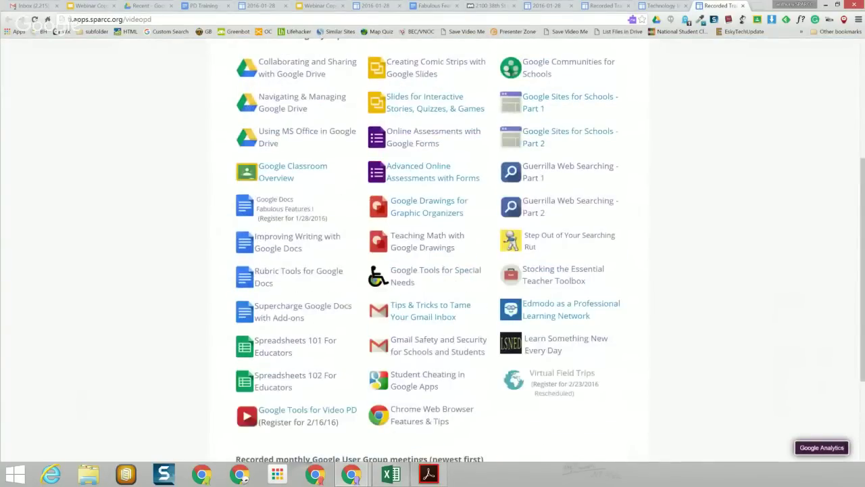